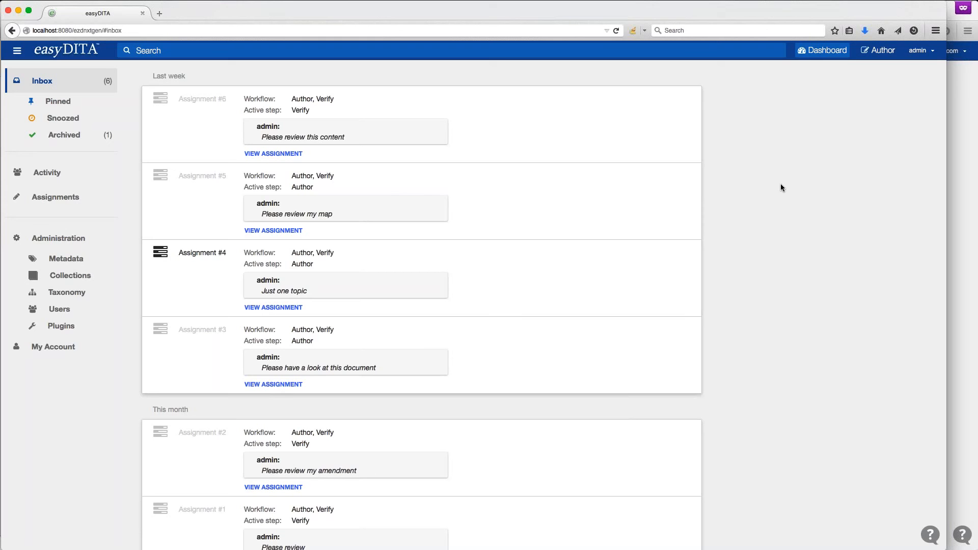
- Archive Assignment #6 from the inbox
mouse_move(559, 91)
click(691, 98)
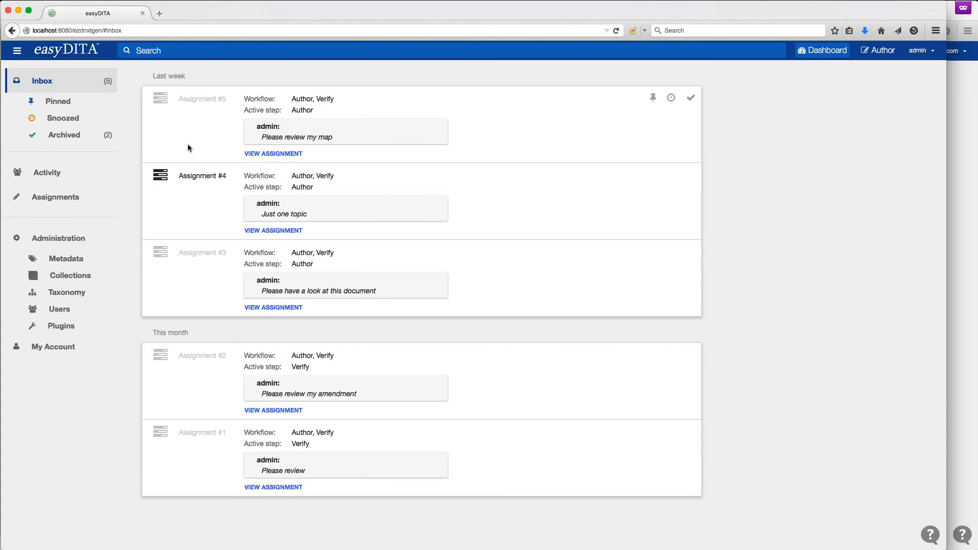
- Review the activity feed and the assignments list, including the choices offered by the Active Step and Type filters
click(89, 170)
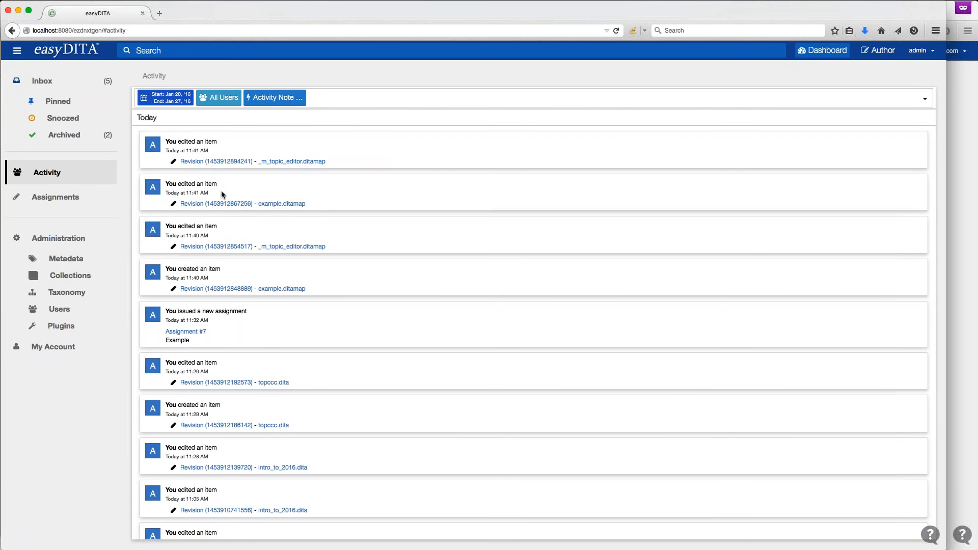
click(70, 193)
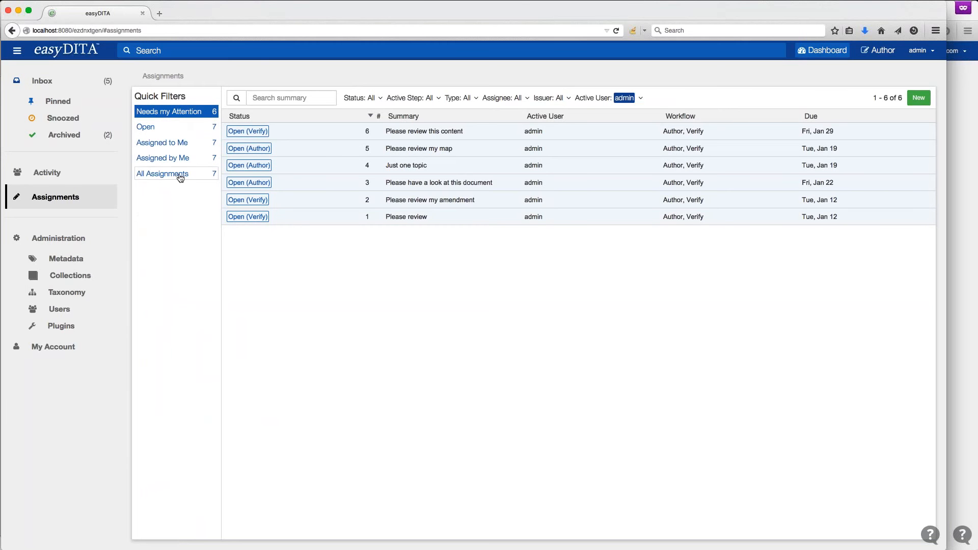
click(410, 98)
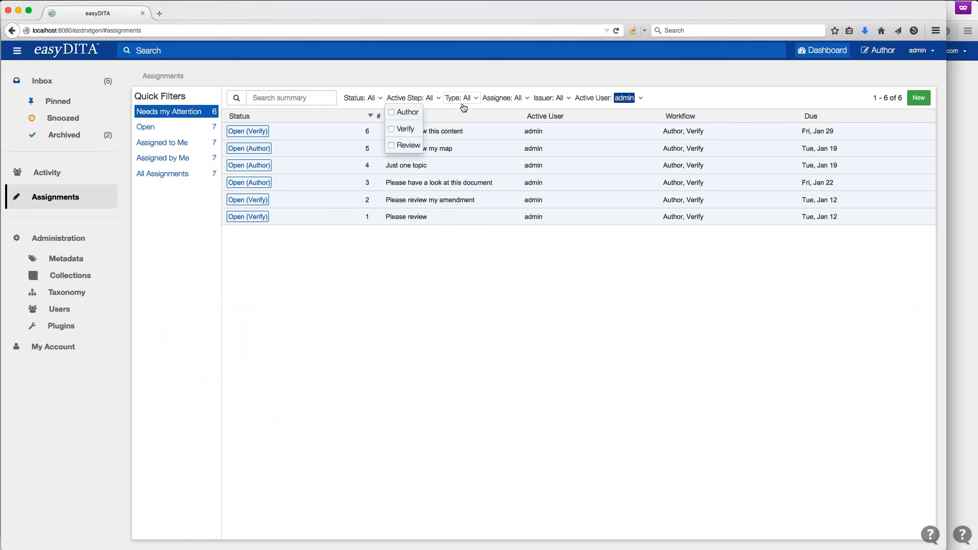
click(464, 101)
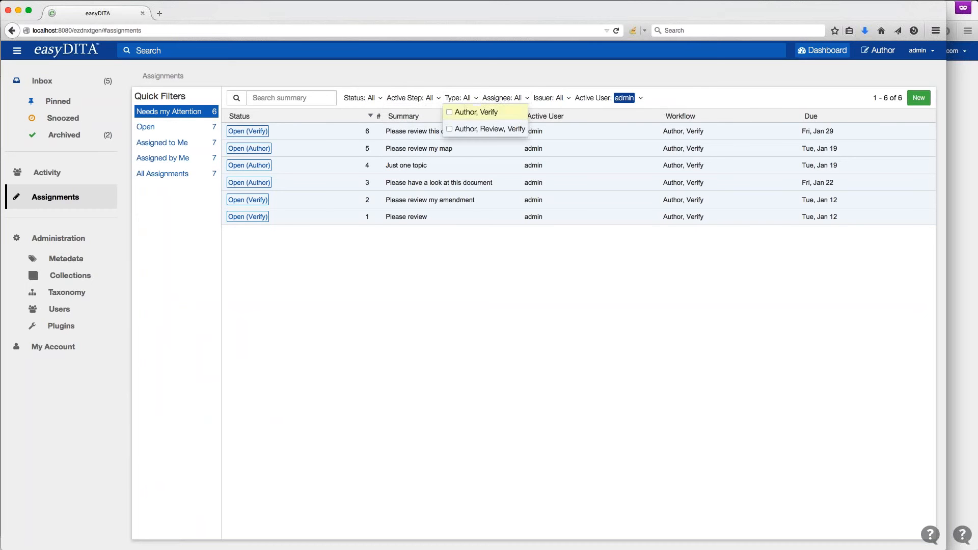
click(414, 320)
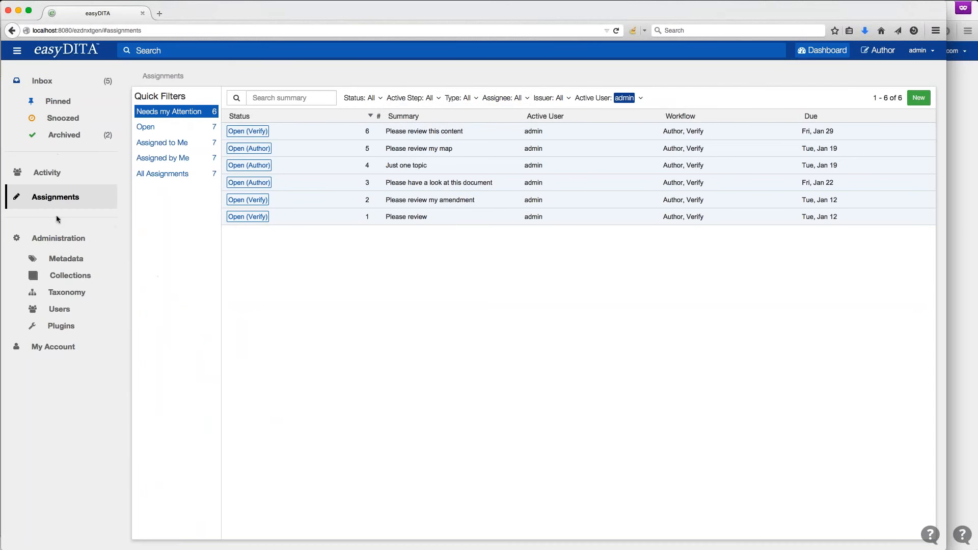
- View the Metadata, Collections and Taxonomy administration pages
click(71, 258)
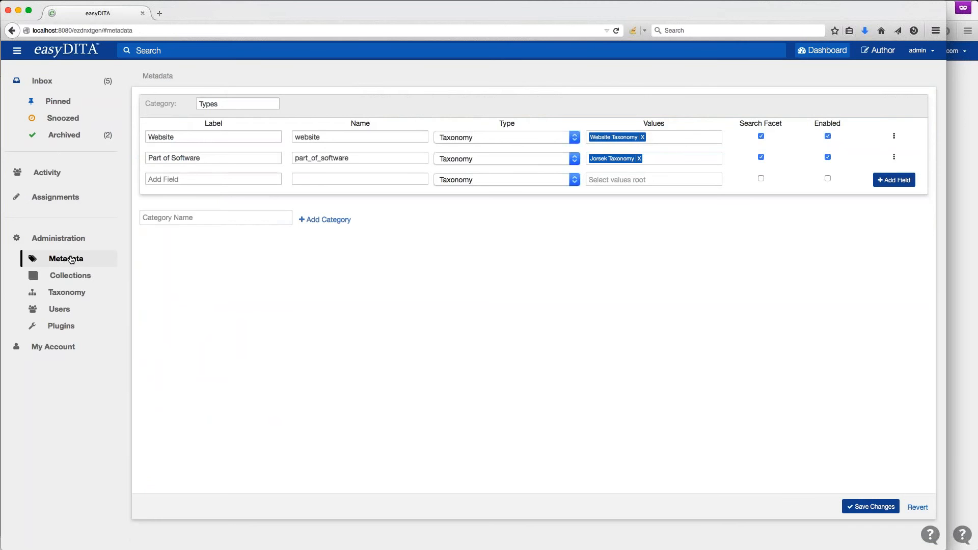
click(72, 276)
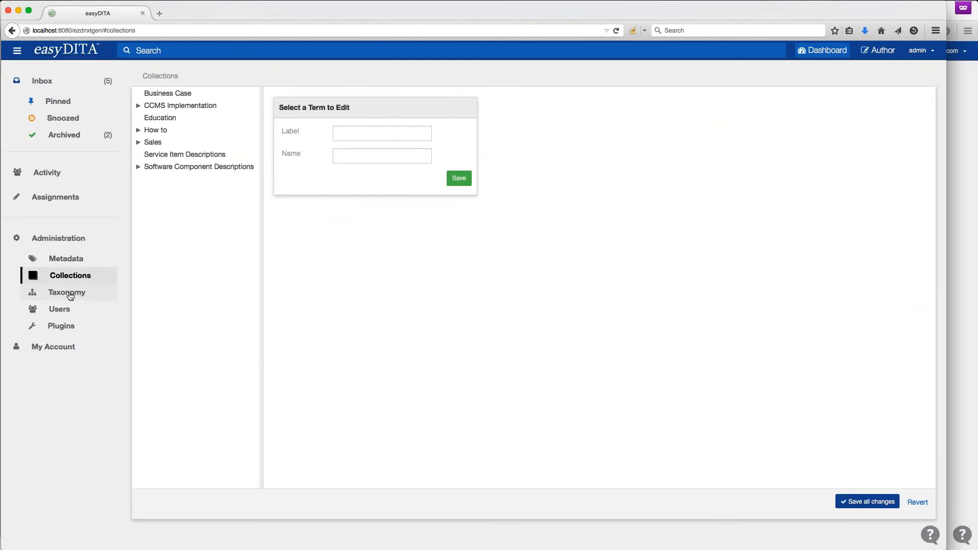
click(70, 295)
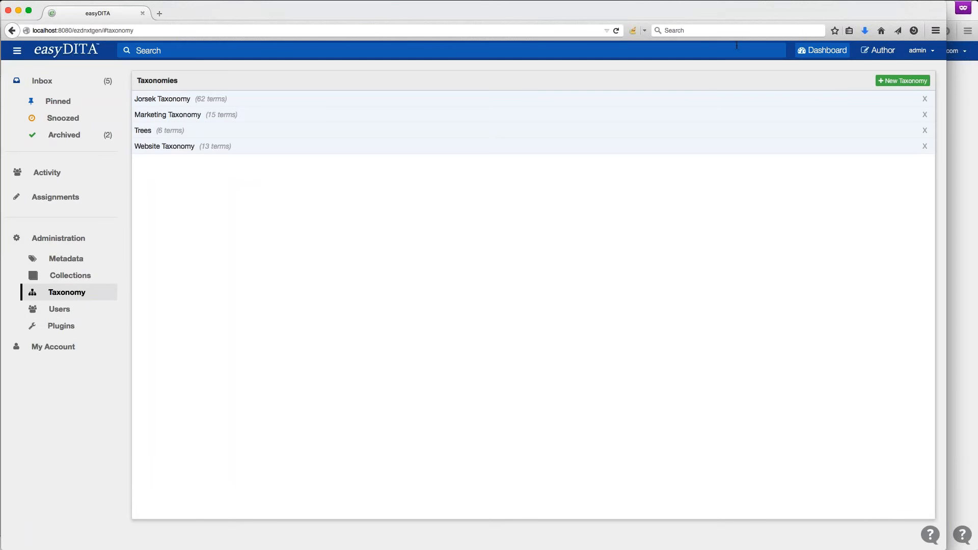
- Switch to the authoring area and browse the easyDITA_2016 folder in the content library
click(870, 52)
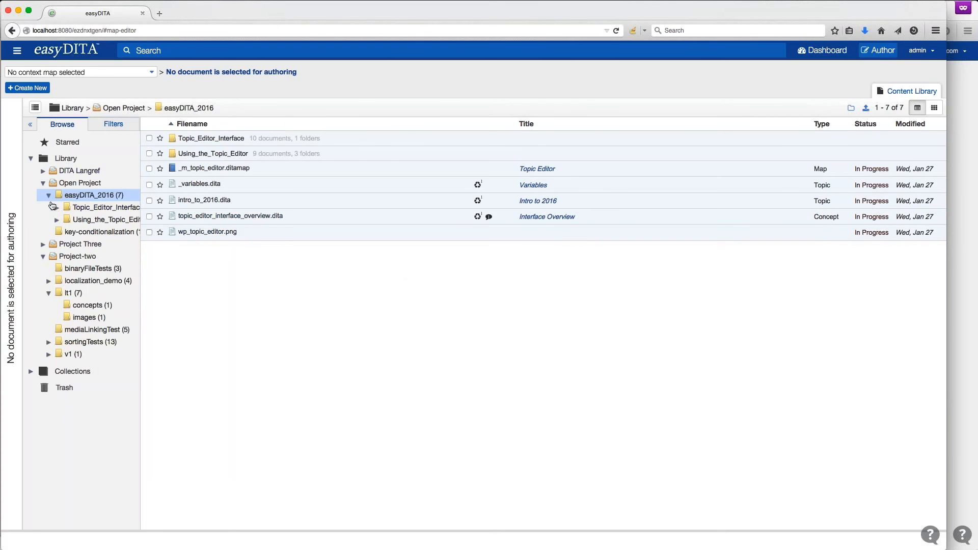
click(87, 207)
click(87, 196)
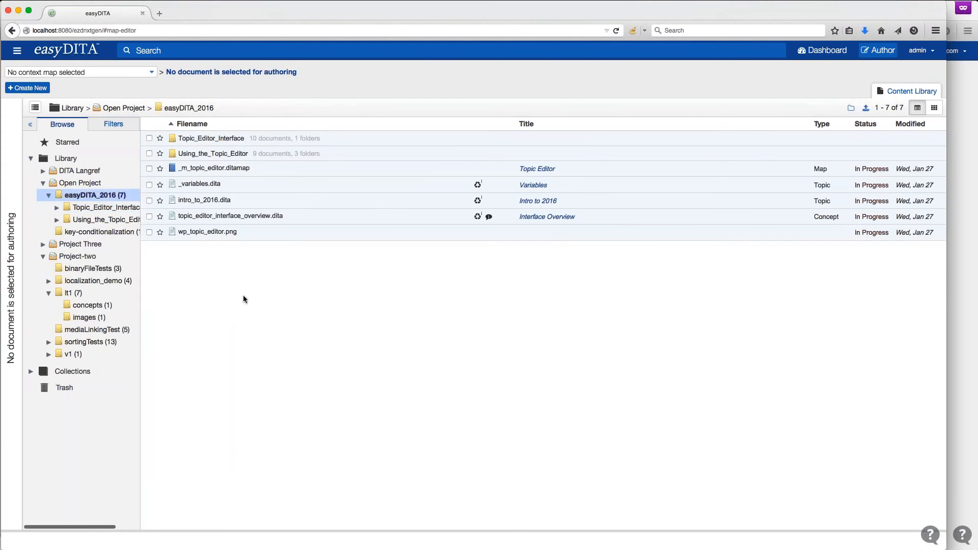
click(57, 208)
click(57, 209)
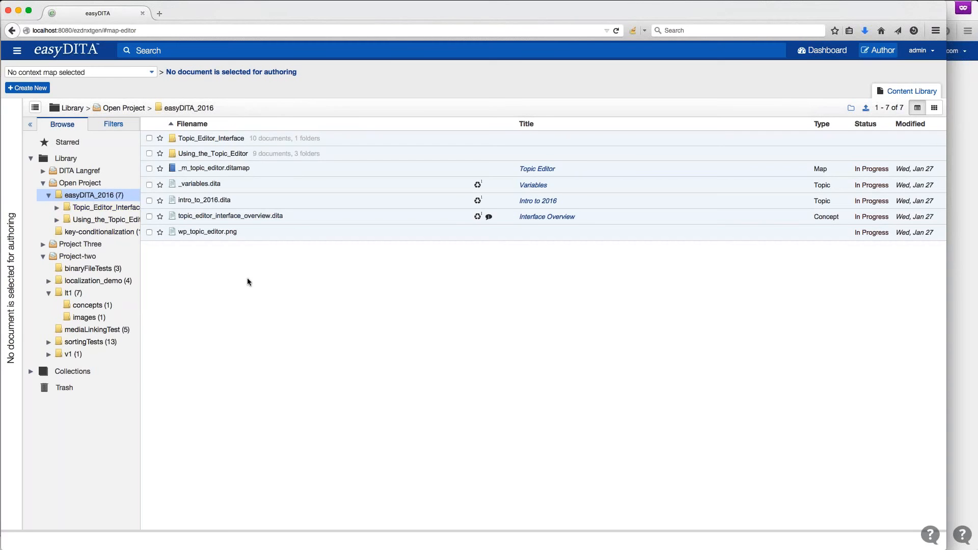
- Inspect the details of intro_to_2016.dita and topic_editor_interface_overview.dita in the easyDITA_2016 folder
click(197, 202)
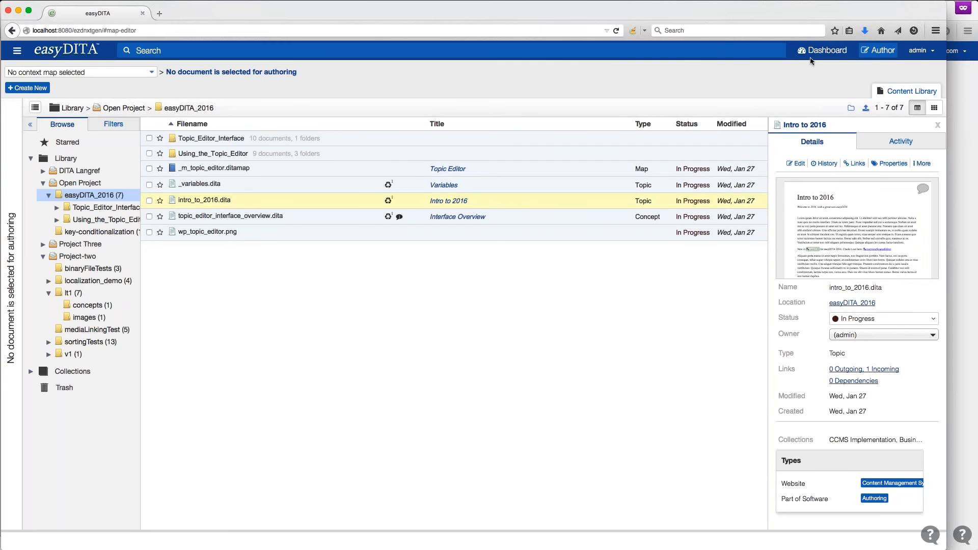
scroll(848, 220, down, 1)
scroll(847, 220, up, 1)
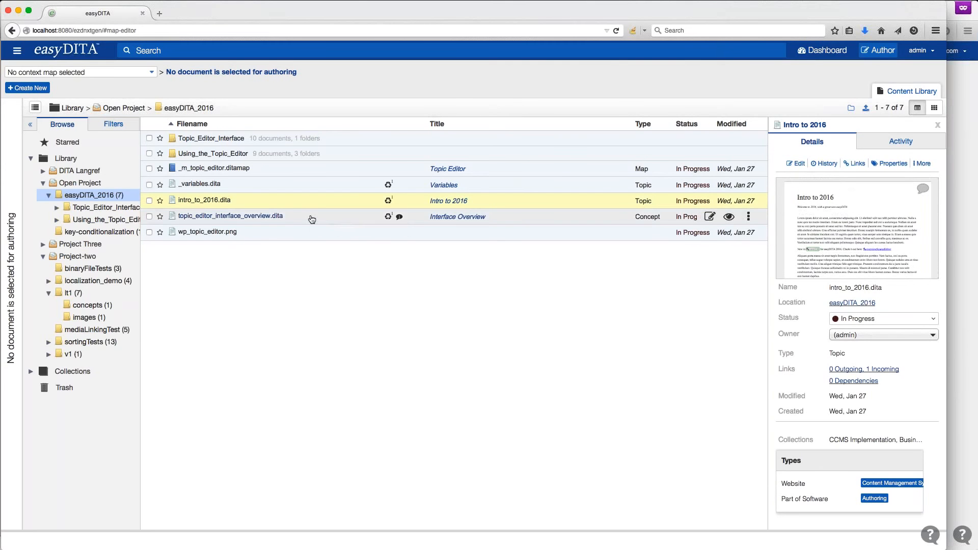
click(351, 219)
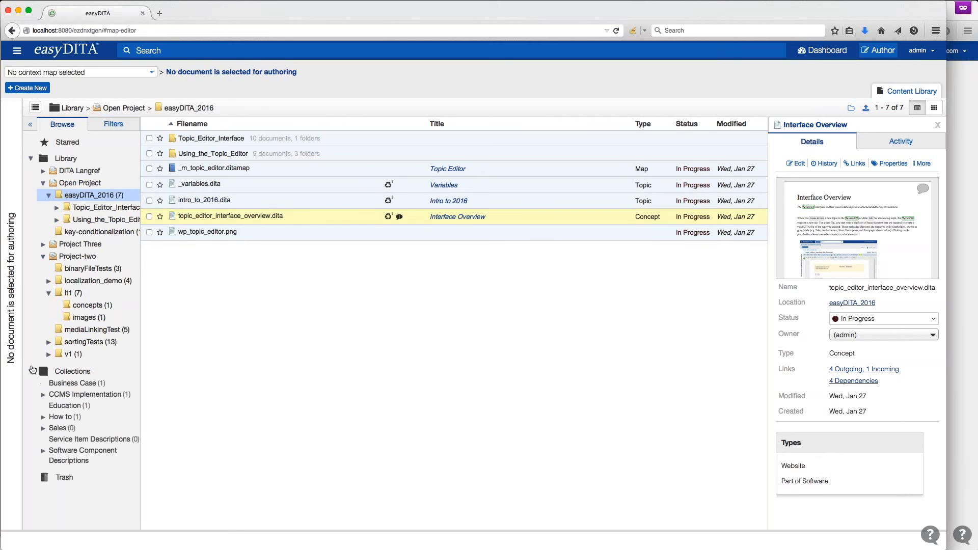
- Browse the contents of the CCMS Implementation, Education and Business Case collections
click(43, 395)
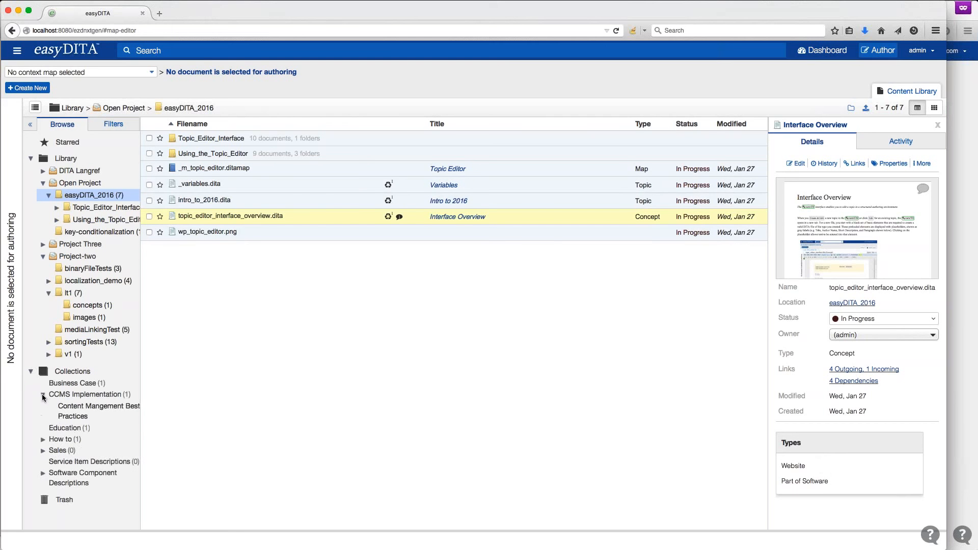
click(96, 396)
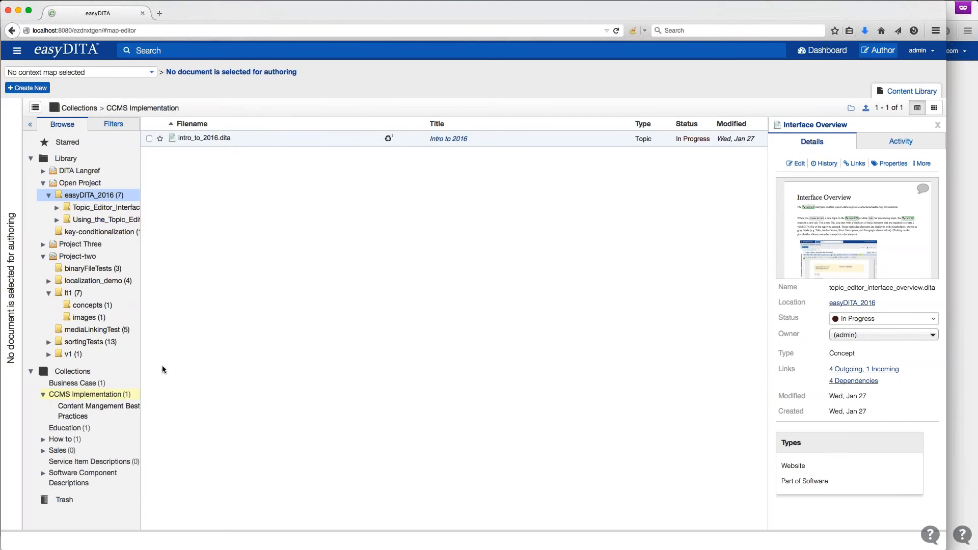
click(76, 429)
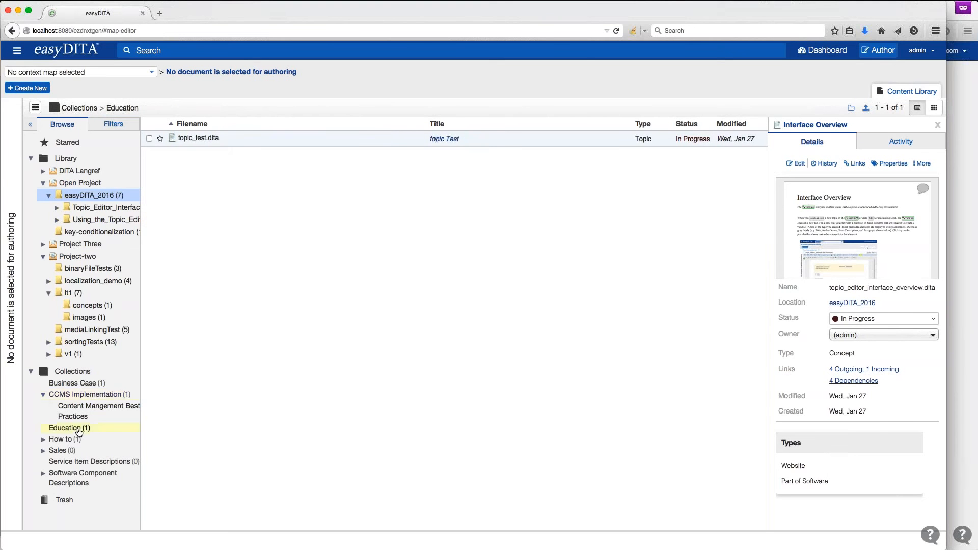
click(71, 383)
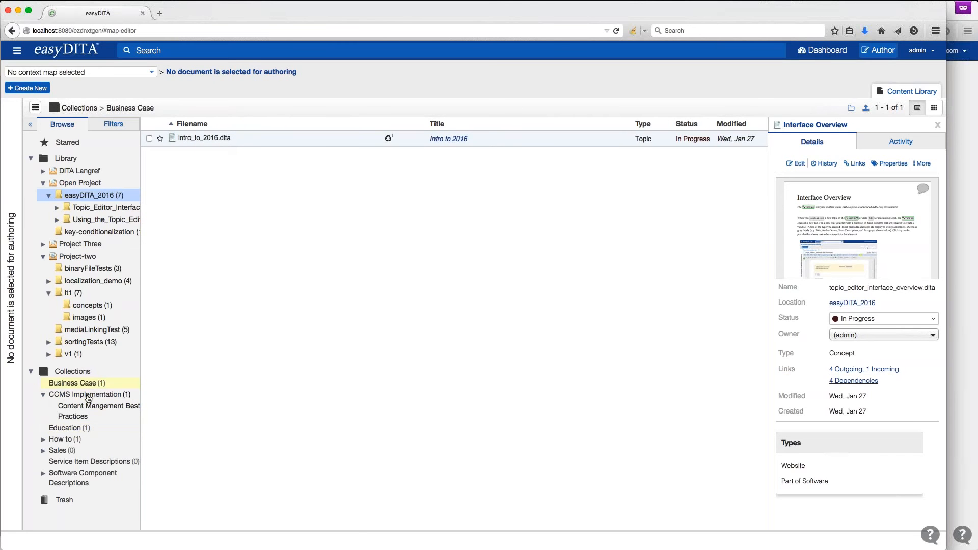
- Add intro_to_2016.dita from the CCMS Implementation collection to the Sales collection
click(87, 398)
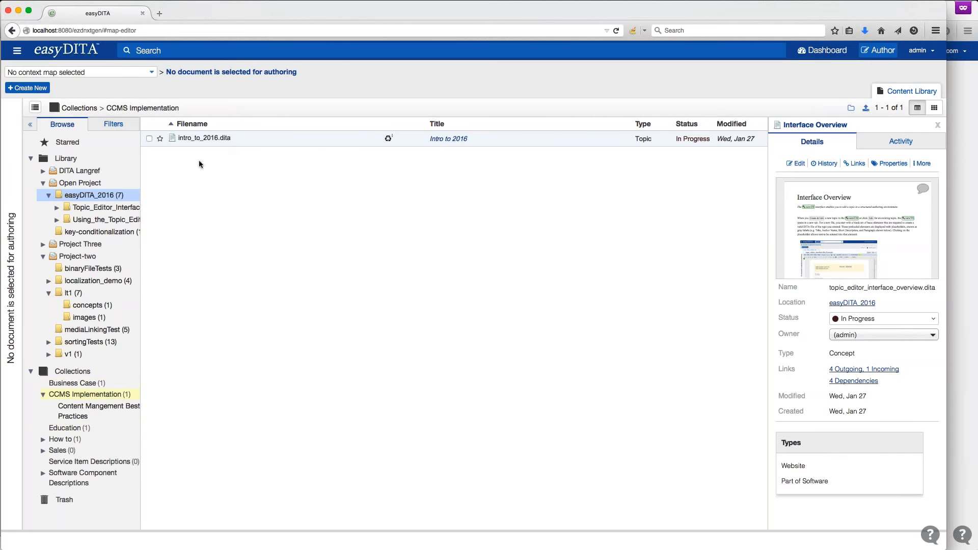
drag(196, 139, 68, 451)
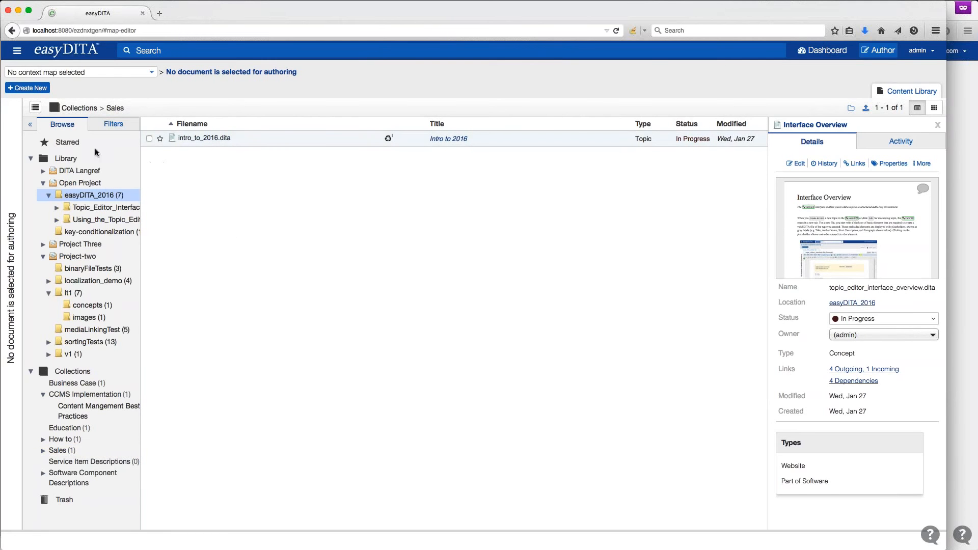
- Star intro_to_2016.dita and view the starred files before returning to the easyDITA_2016 folder
click(160, 140)
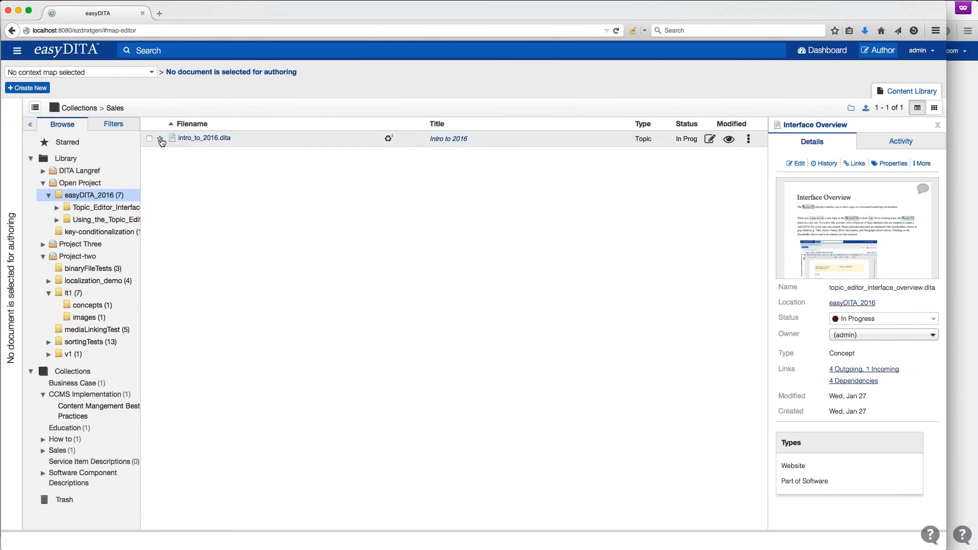
click(73, 142)
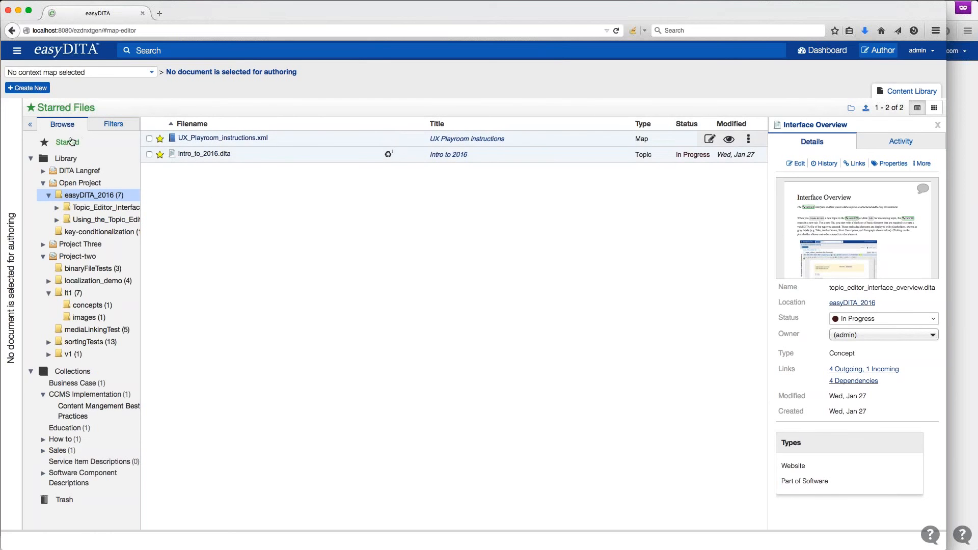
click(81, 199)
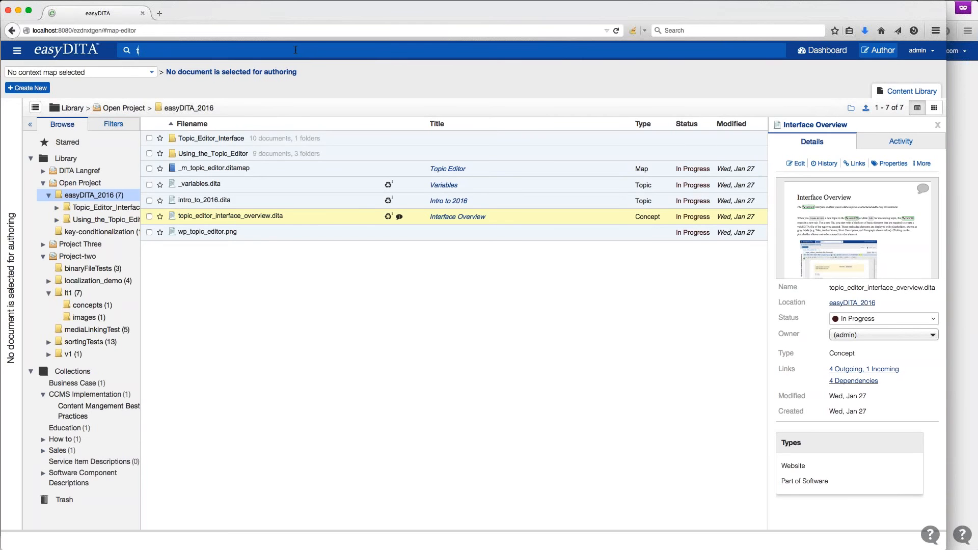
- Search the library for "topic", look through the suggested matches, and show the full search results
text(topic)
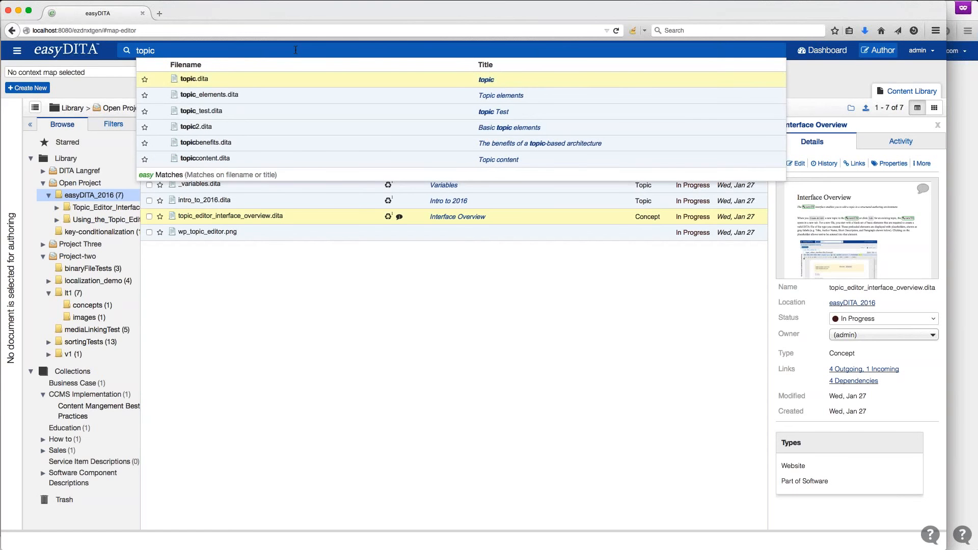
key(Down)
key(Down)
key(Down)
key(Down)
key(Down)
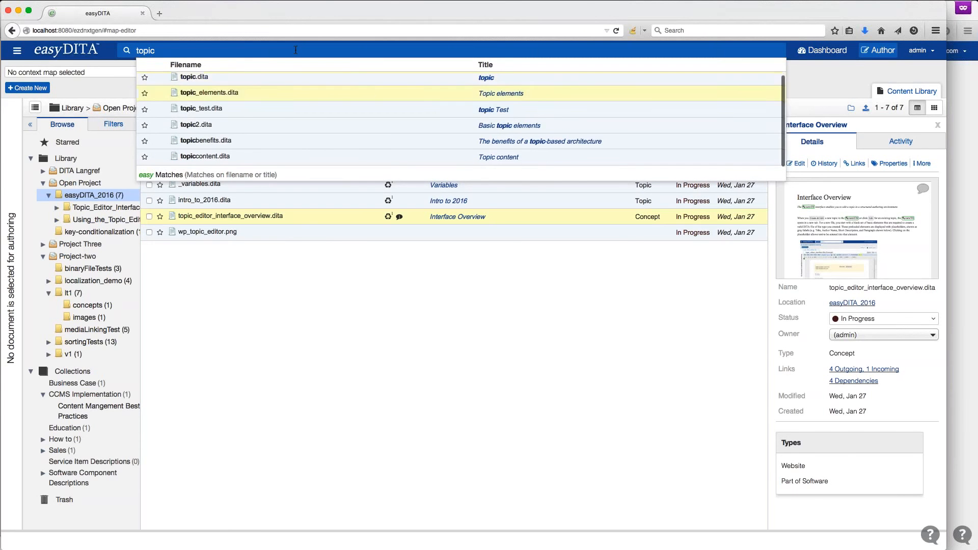
key(Up)
key(Up)
key(Up)
key(Up)
key(Up)
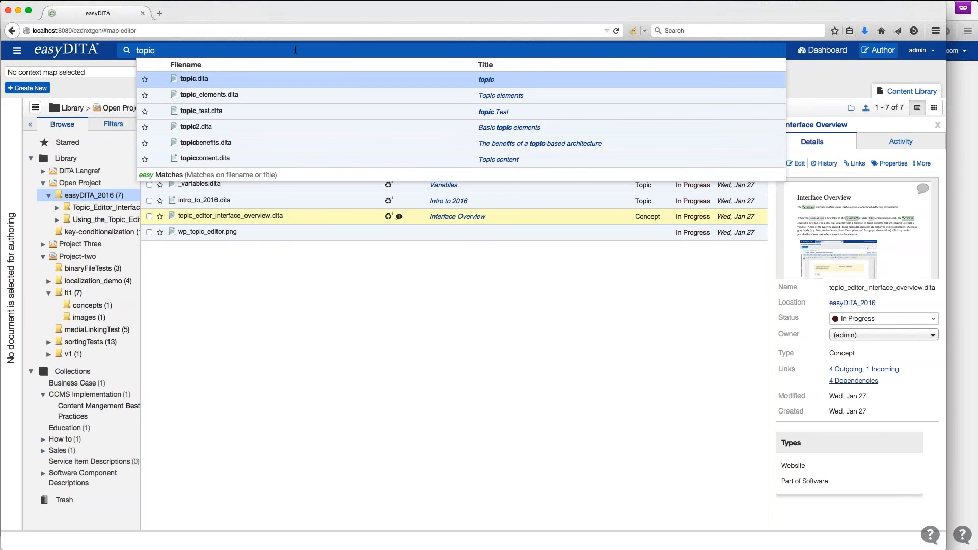
key(Return)
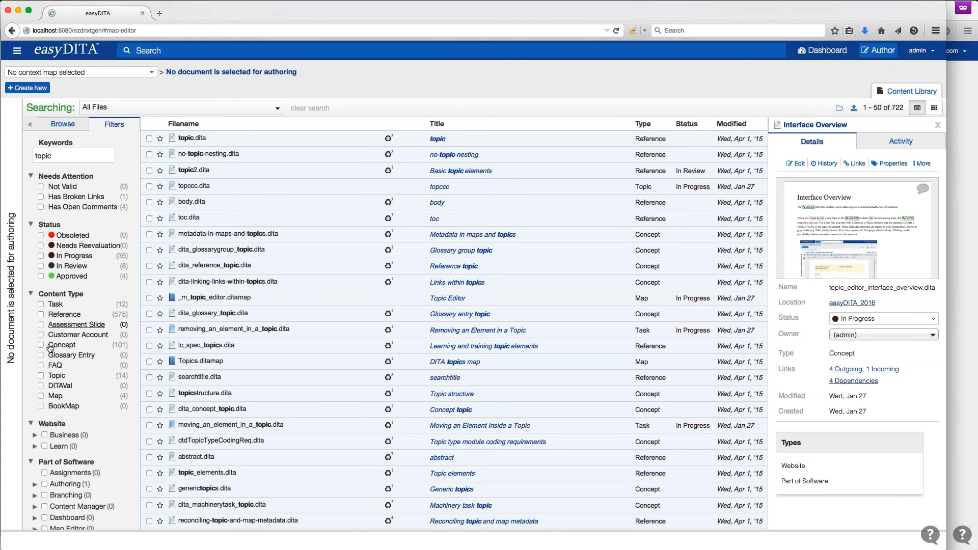
- Look over the Business subcategories and filter the "topic" search results to Concept content with In Review status
scroll(41, 403, down, 3)
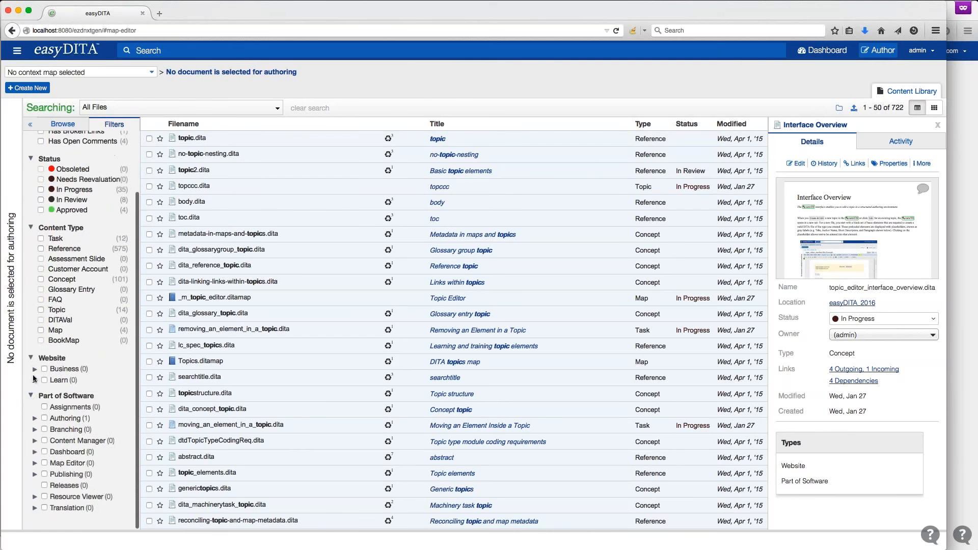
click(35, 369)
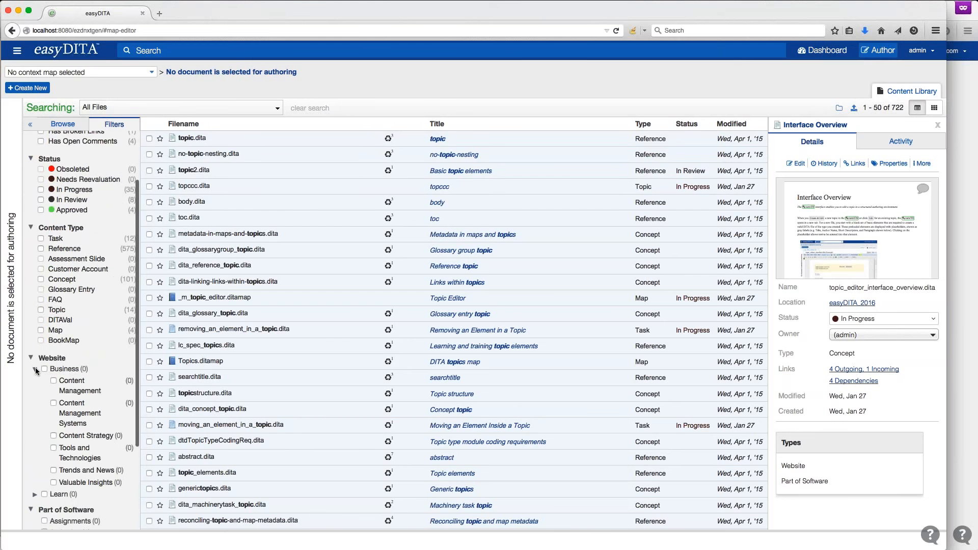
click(35, 368)
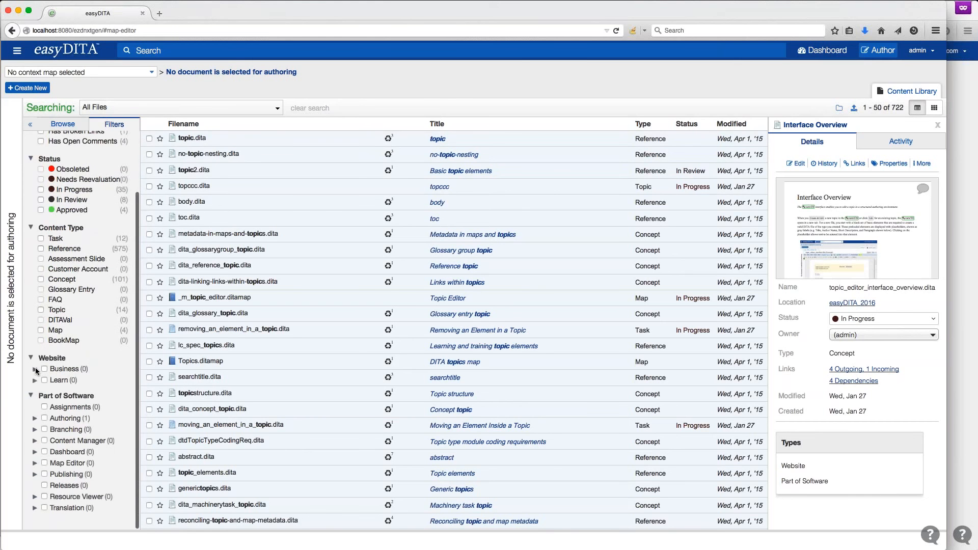
click(59, 283)
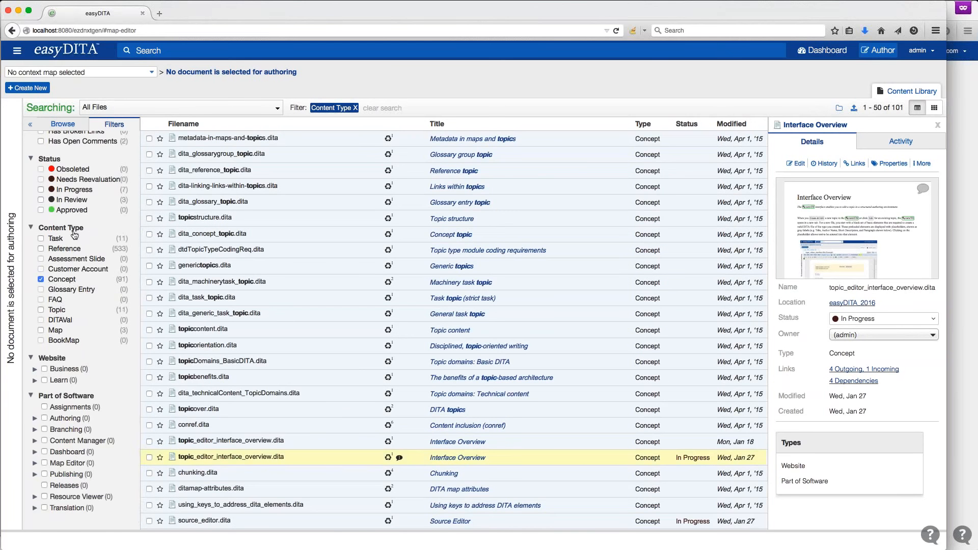
scroll(71, 224, up, 1)
click(71, 223)
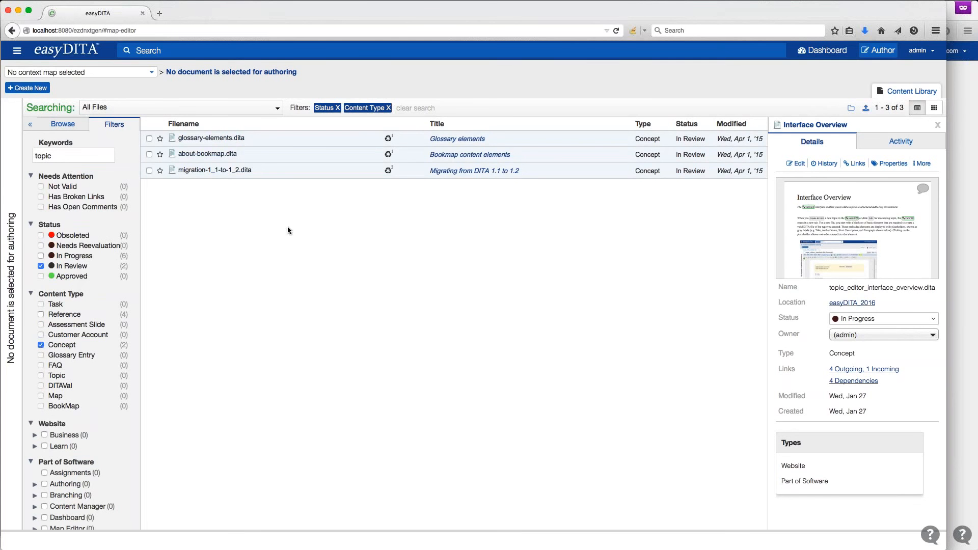
- Remove the In Review and Concept filters from the search results
click(67, 266)
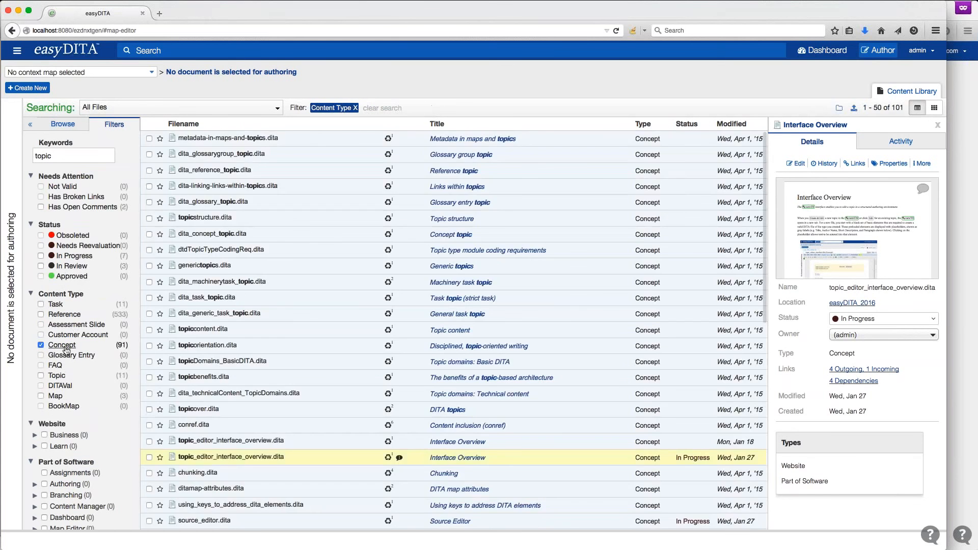
click(61, 345)
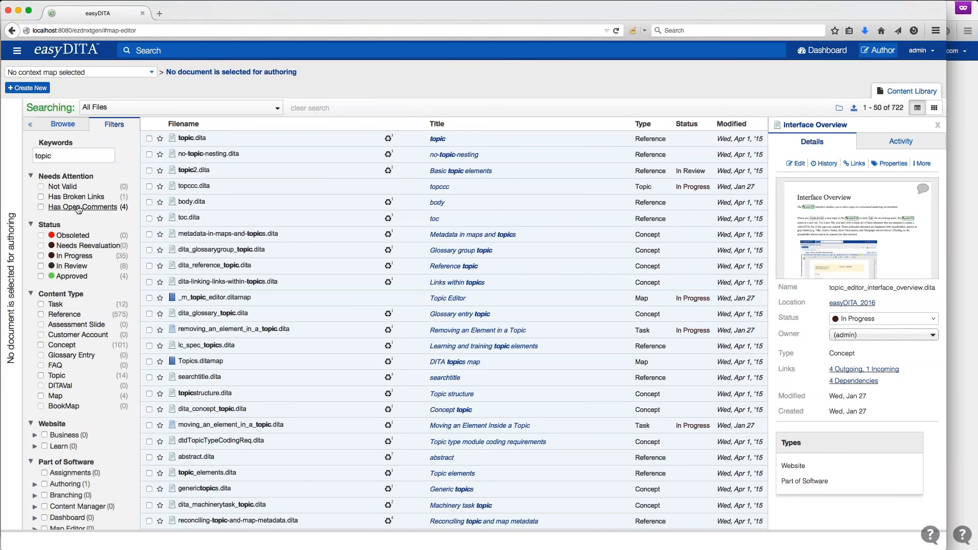
- Filter the "topic" results by Has Open Comments and, separately, by Authoring, removing each filter and clearing the search
click(78, 209)
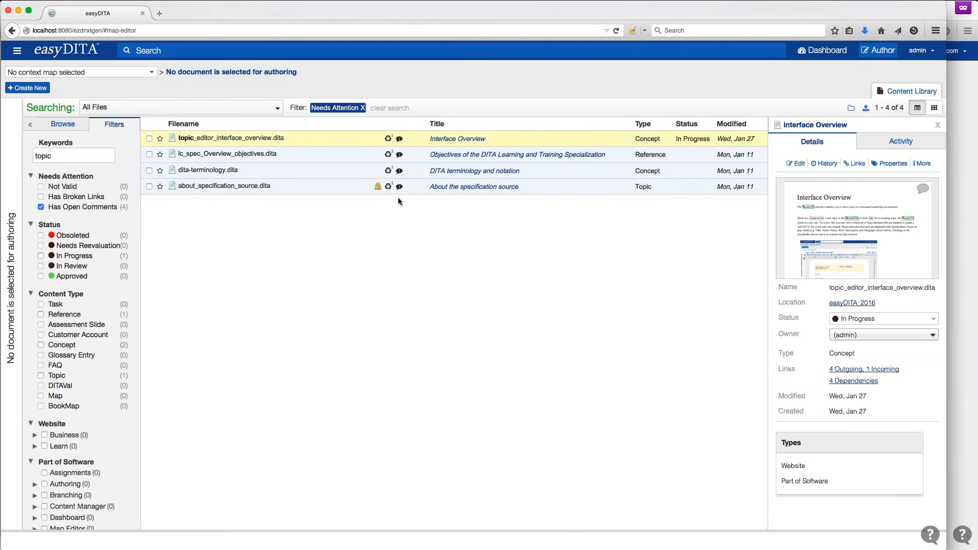
click(62, 208)
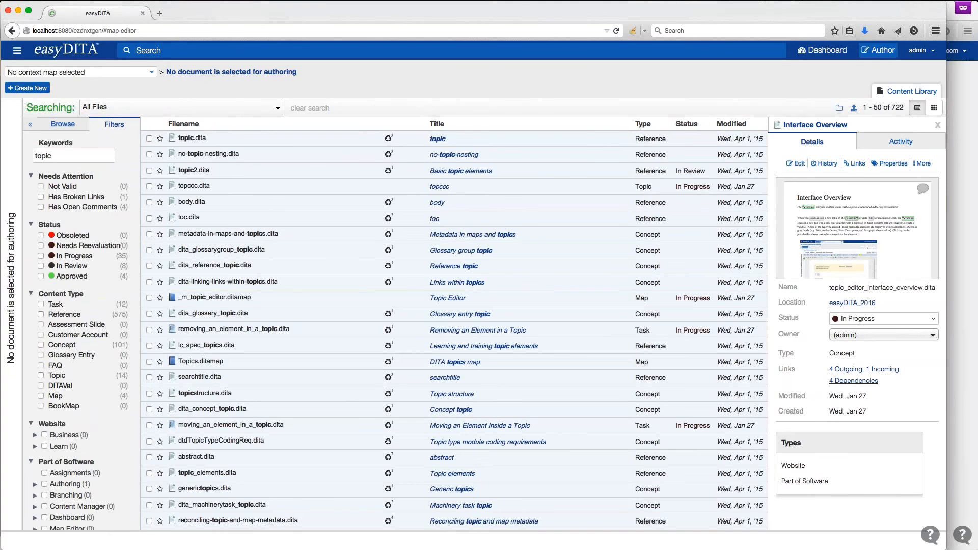
scroll(92, 403, down, 3)
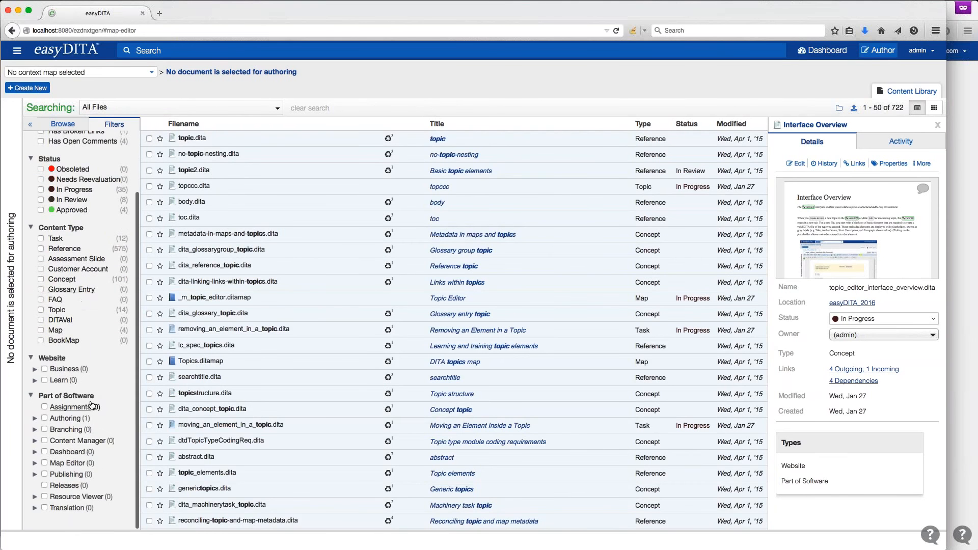
click(65, 420)
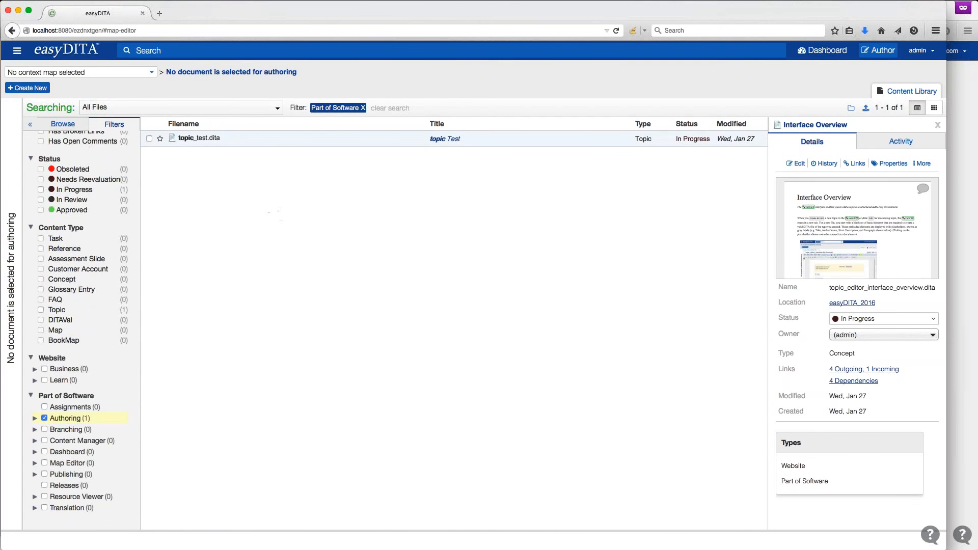
click(65, 418)
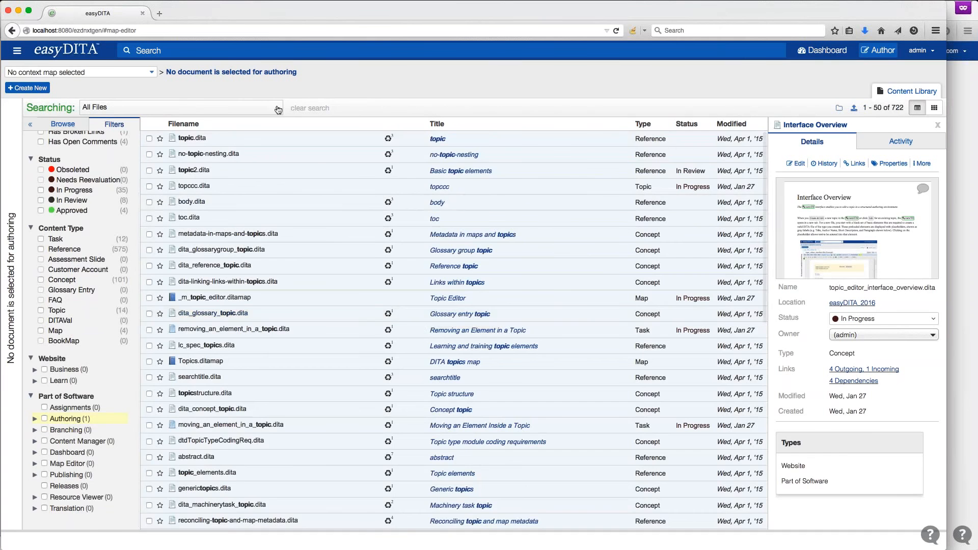
click(305, 108)
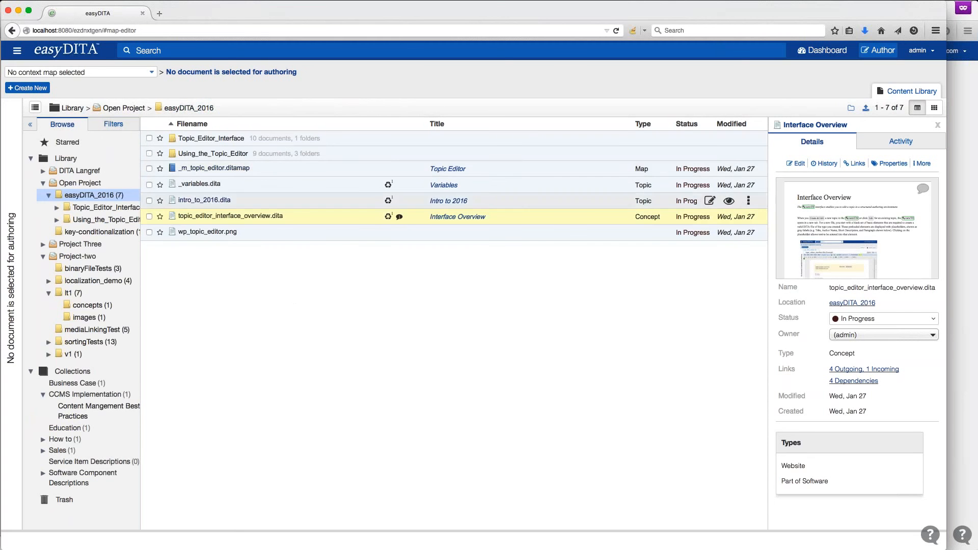
- Filter the Topic_Editor_Interface folder to Task content with the keyword "Editing", and clear the search
click(114, 210)
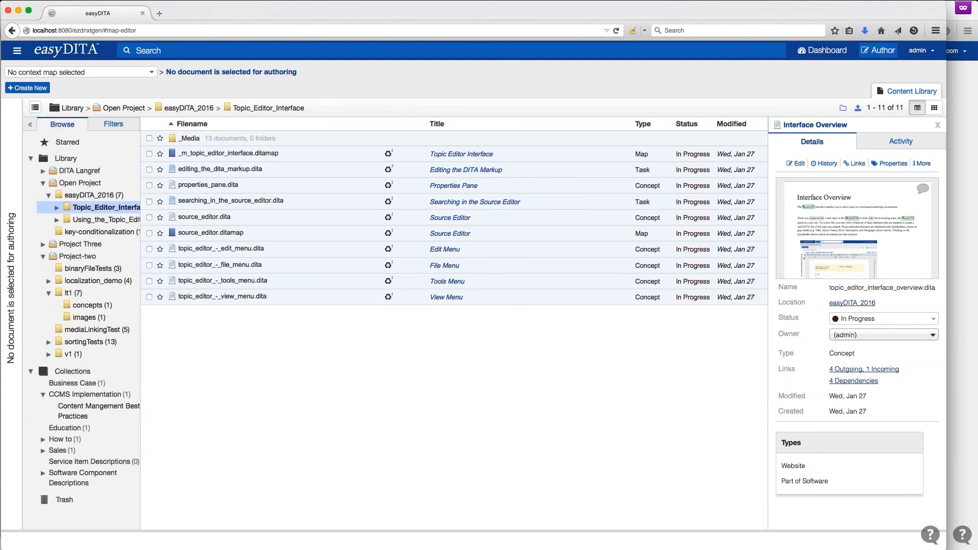
click(114, 124)
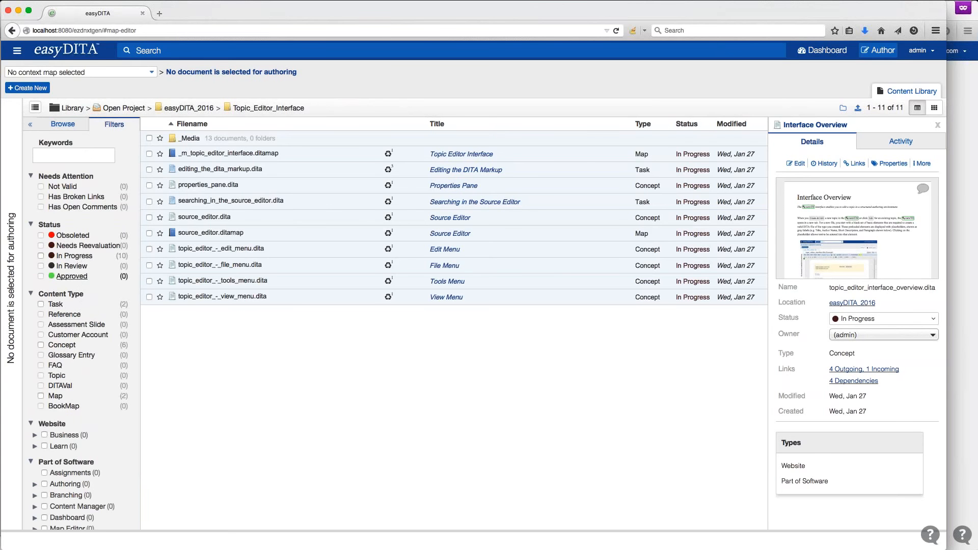
click(64, 306)
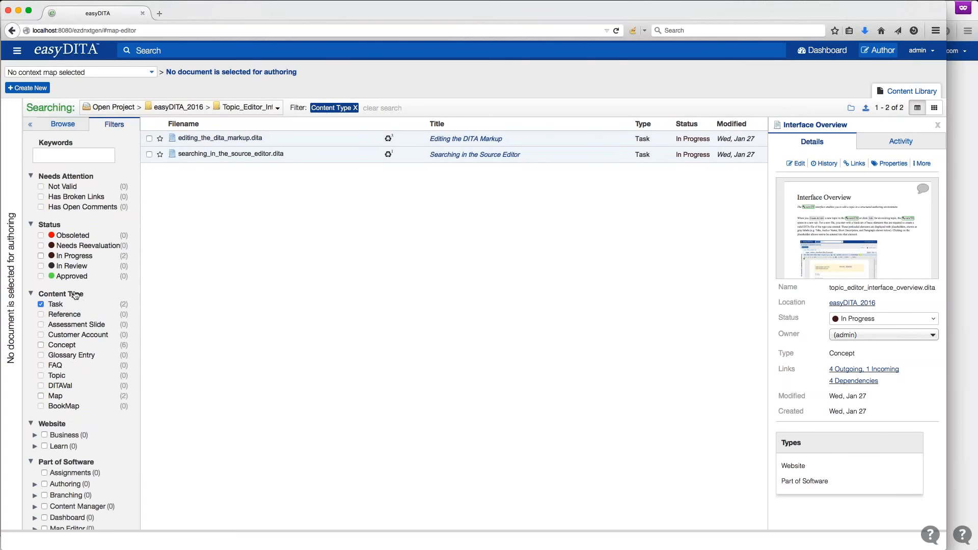
scroll(122, 277, down, 4)
scroll(122, 278, up, 4)
click(77, 155)
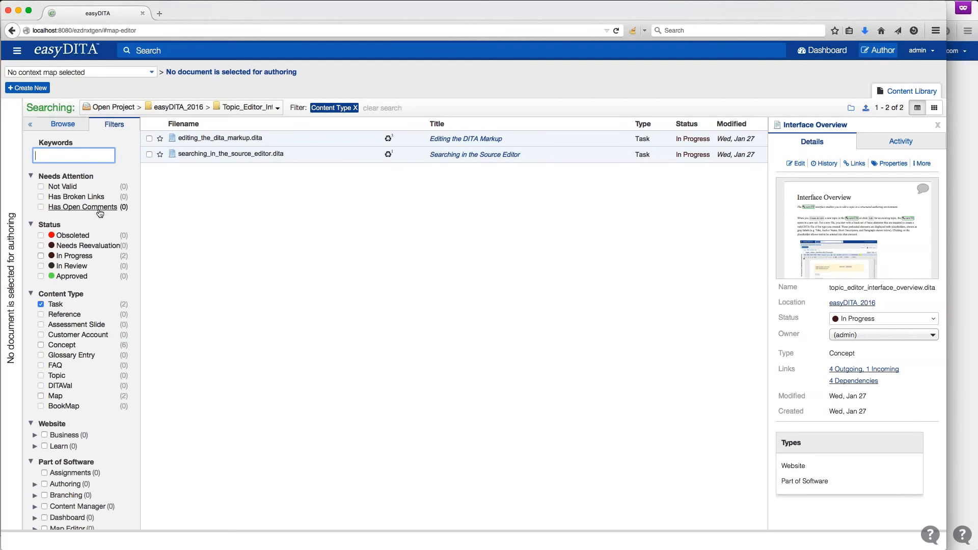
text(Editing)
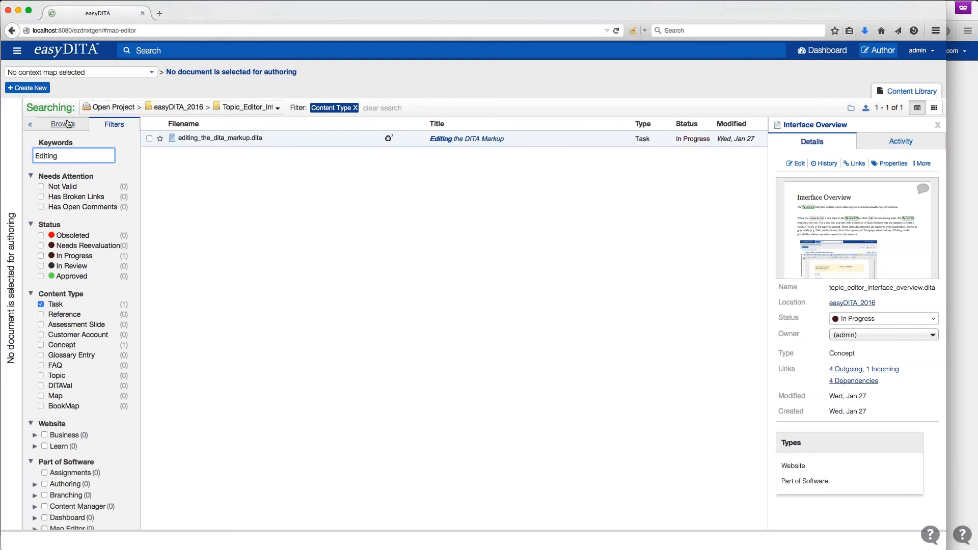
click(386, 116)
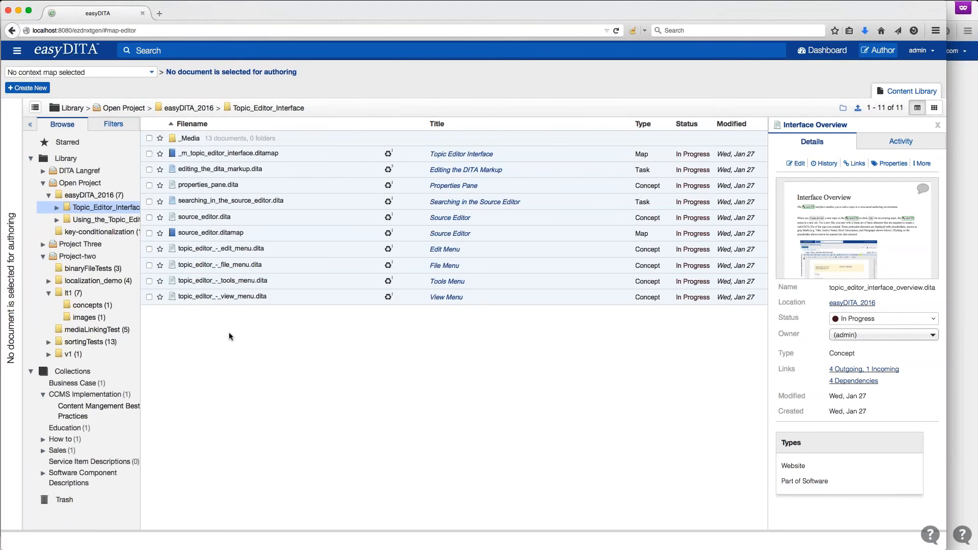
- Return to the easyDITA_2016 folder, read through the full preview of topic_editor_interface_overview.dita, and close it
click(89, 195)
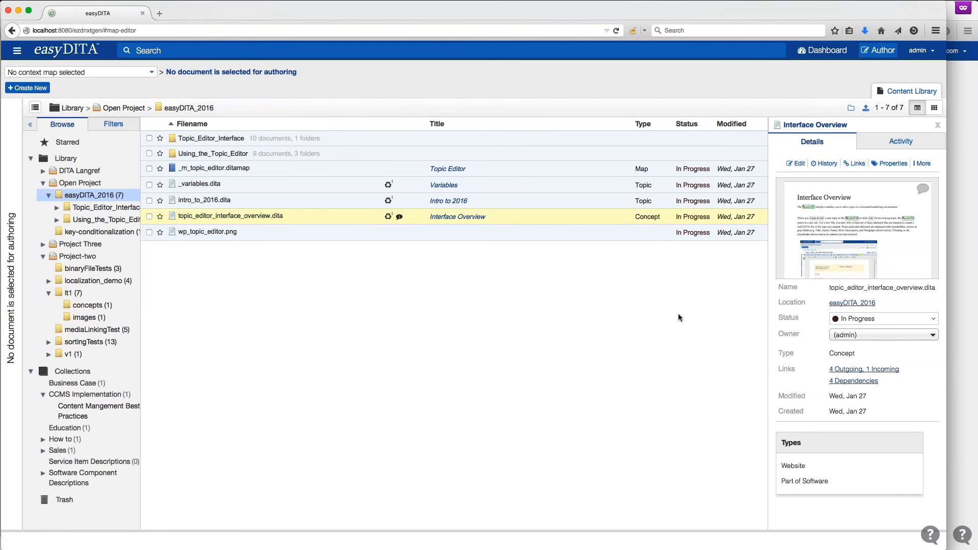
click(858, 213)
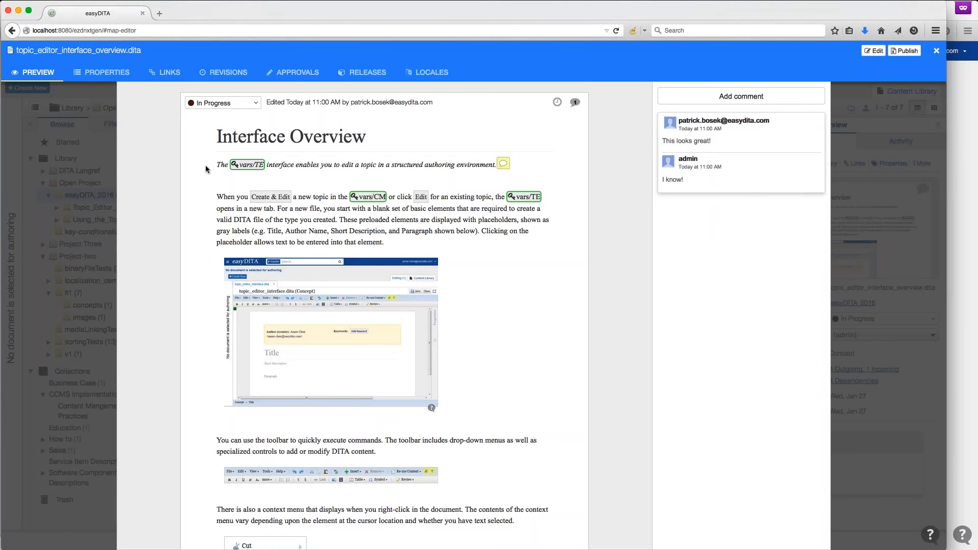
scroll(398, 323, down, 10)
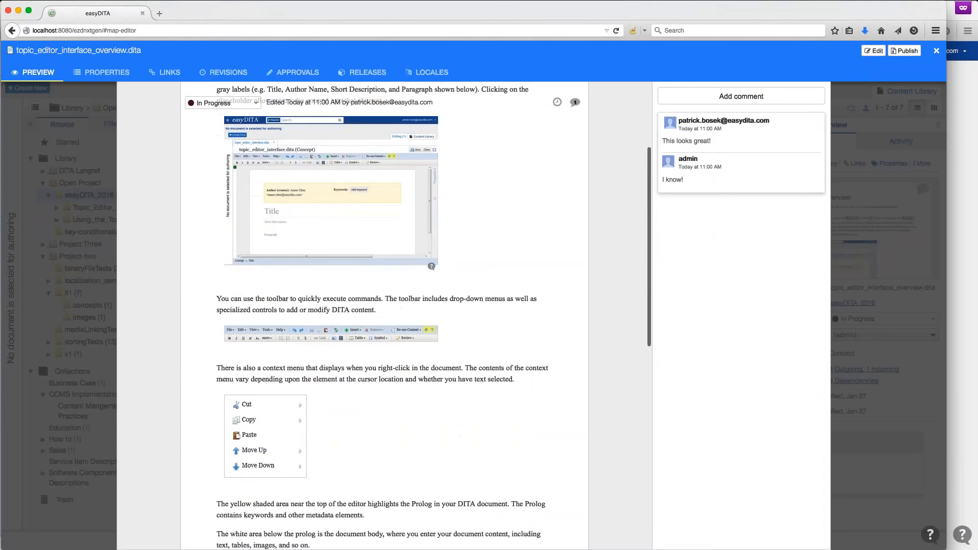
scroll(400, 324, up, 10)
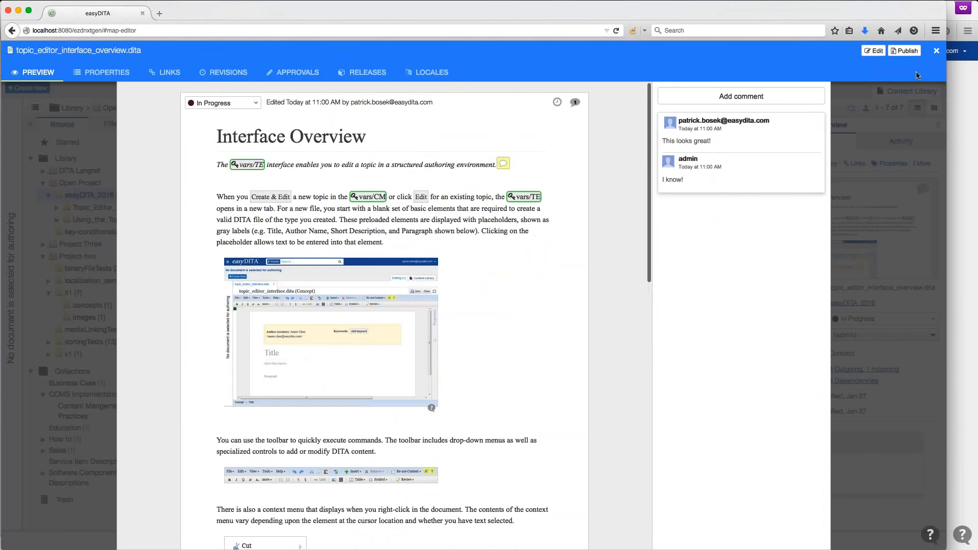
click(936, 50)
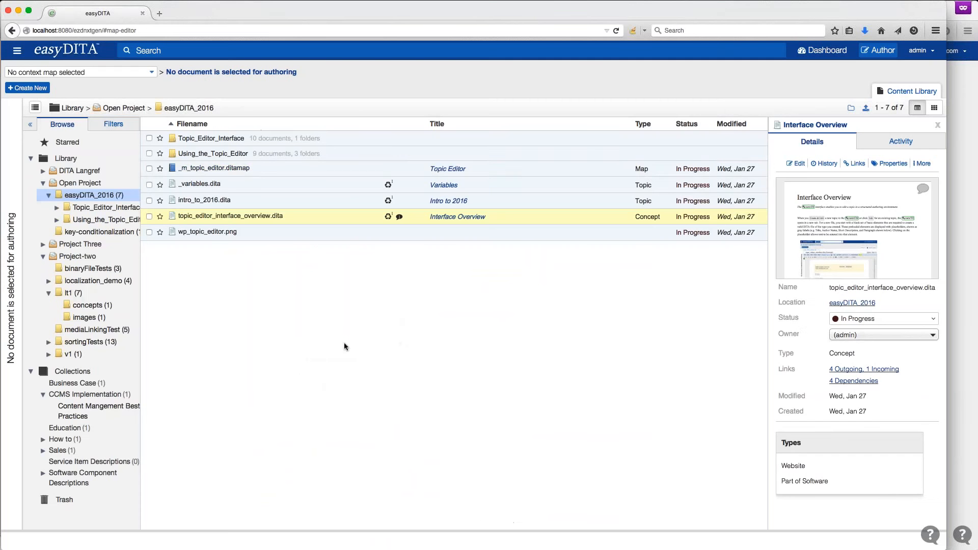
- Open _m_topic_editor.ditamap for authoring and preview the Interface Overview topic in that map's context
click(217, 168)
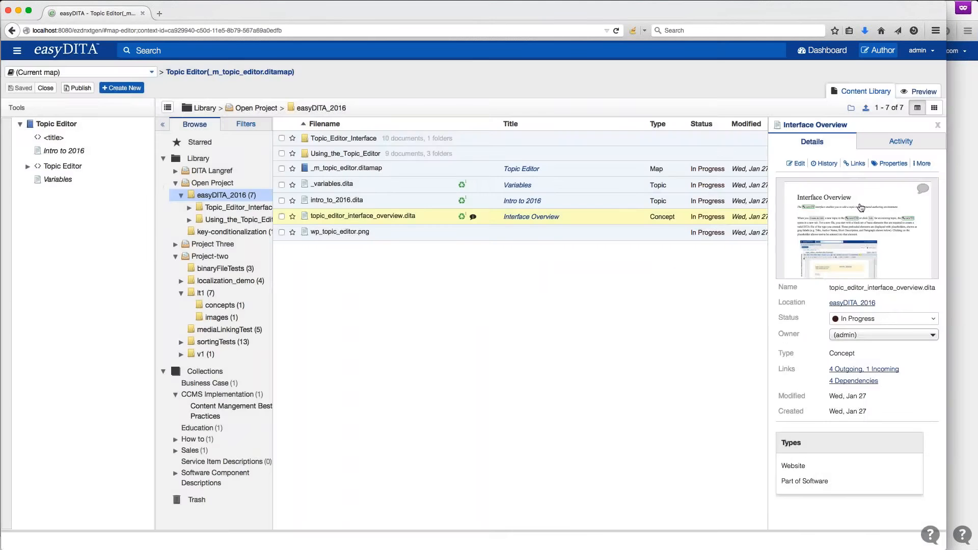
click(859, 207)
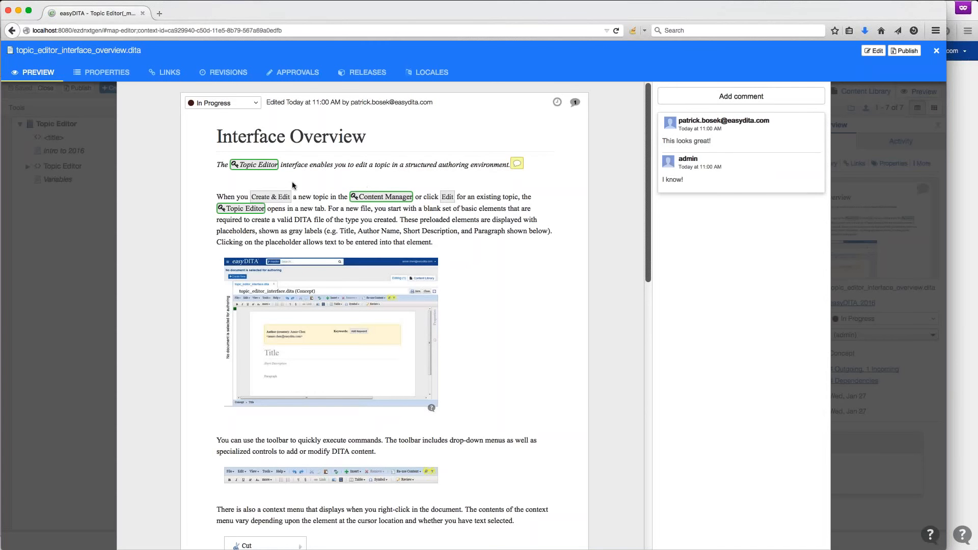
click(936, 51)
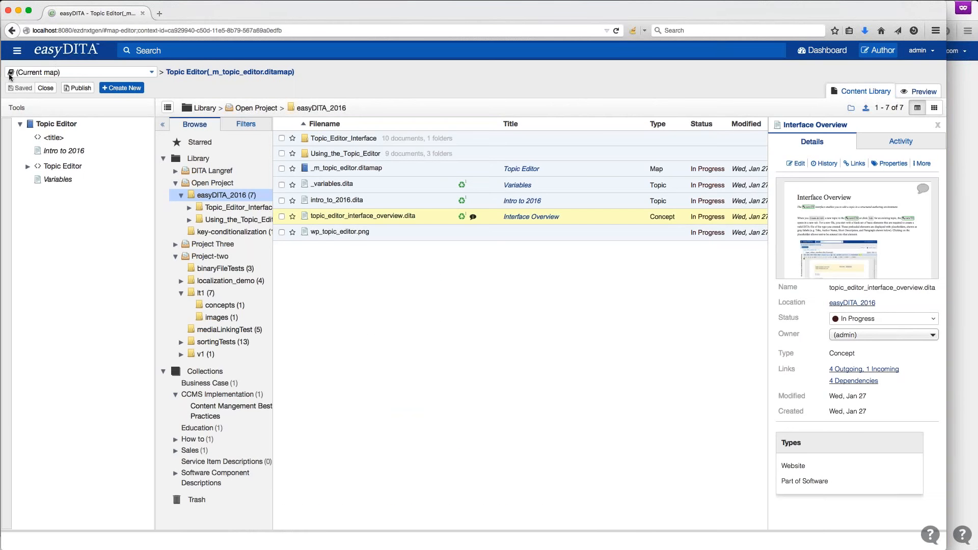
- Look over the context map choices and expand the map's Topic Editor, Topic Editor Interface and Using the Topic Editor branches
click(104, 72)
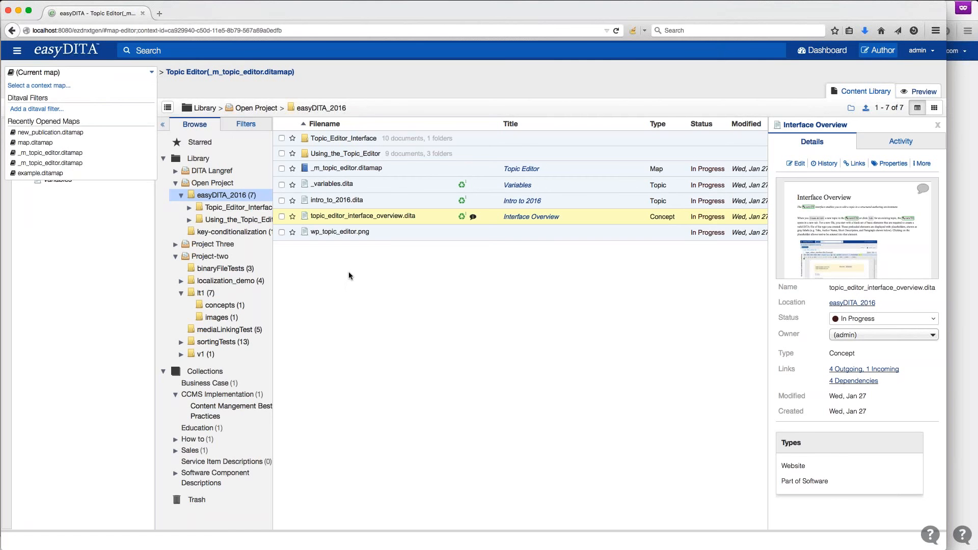
click(420, 273)
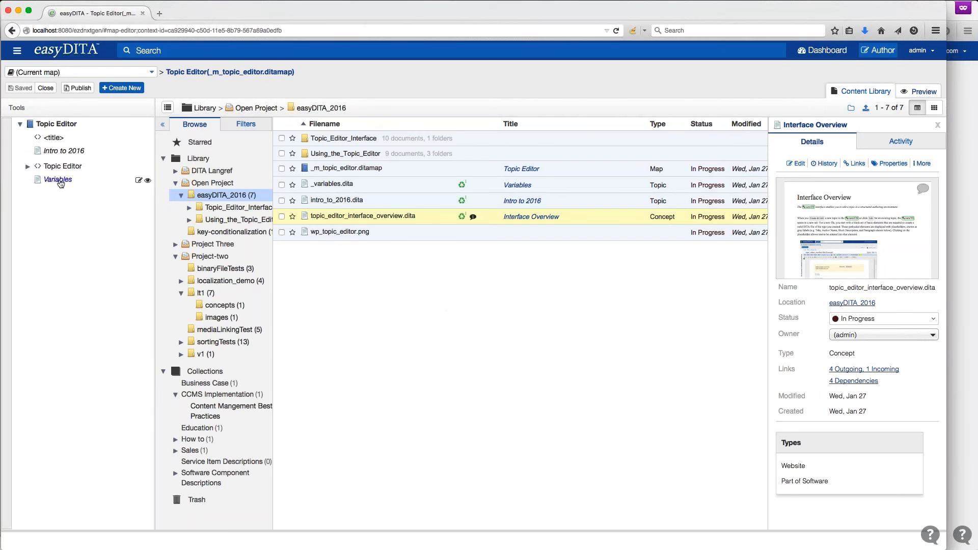
click(28, 166)
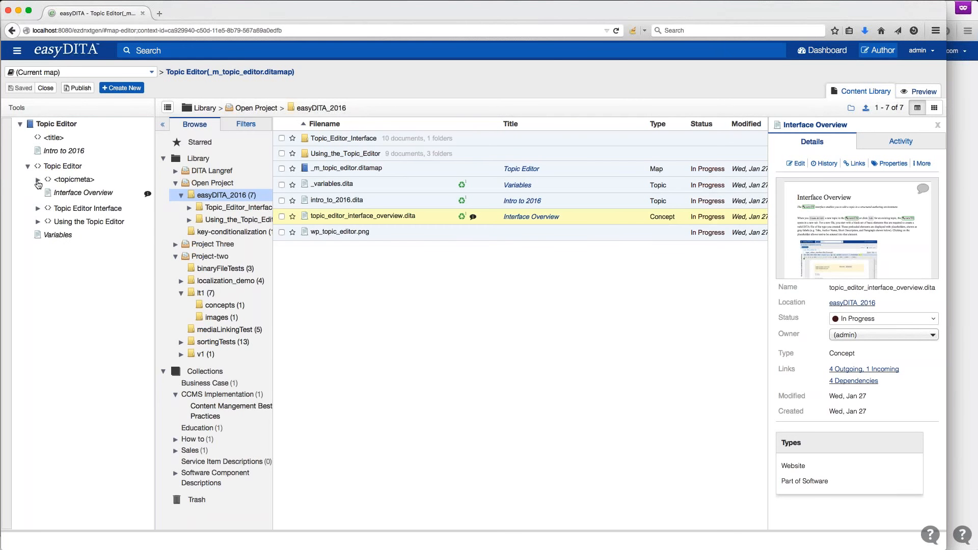
click(38, 208)
click(37, 249)
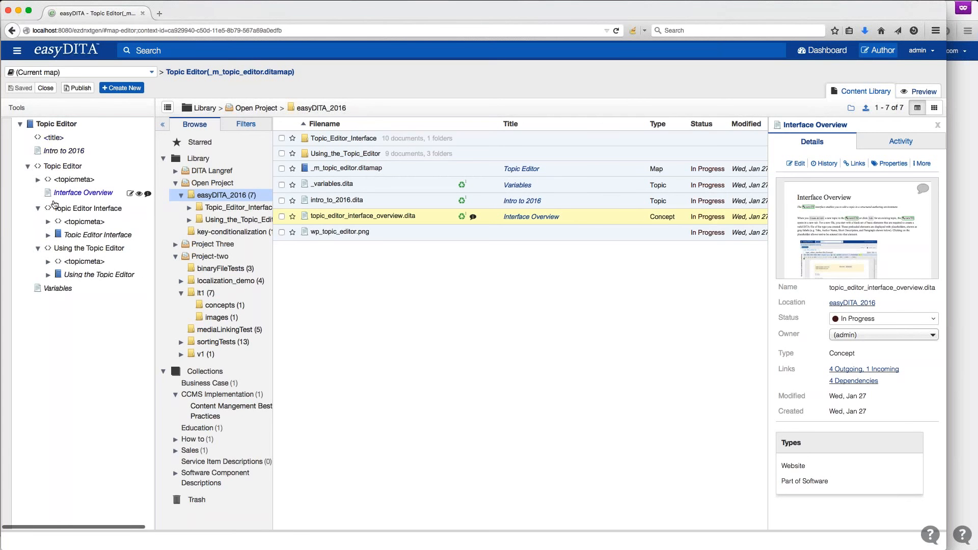
- Insert source_editor.dita from the Topic_Editor_Interface folder into the map as a topicref between Intro to 2016 and Topic Editor
click(57, 163)
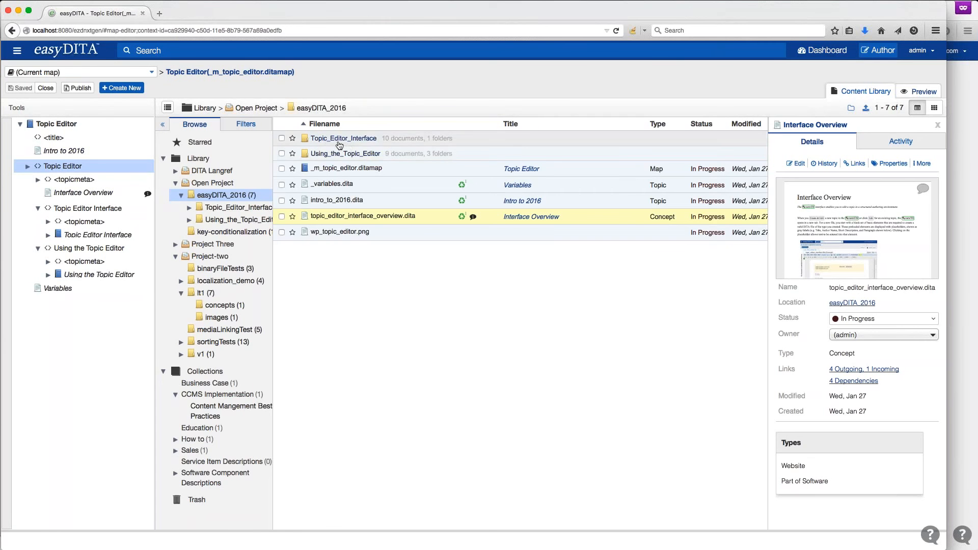
click(340, 141)
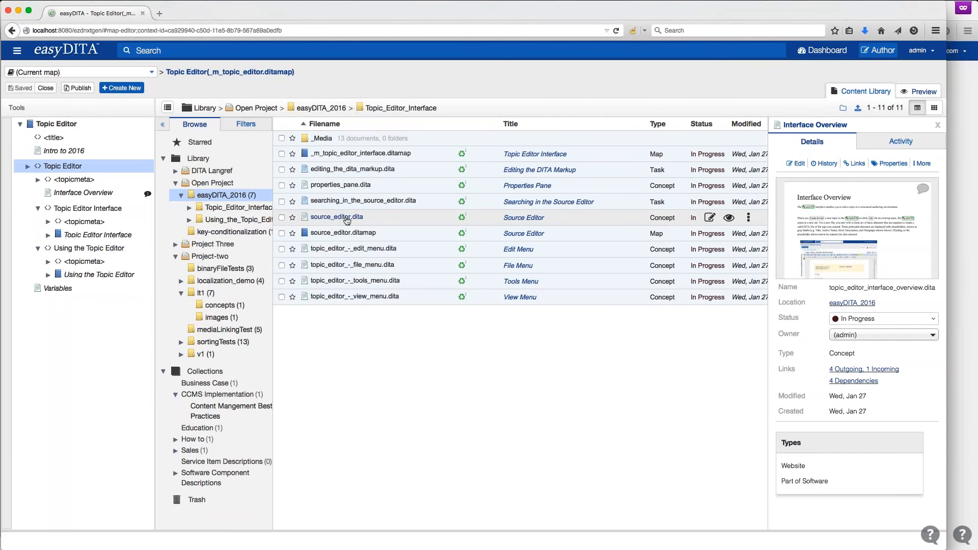
drag(346, 220, 60, 158)
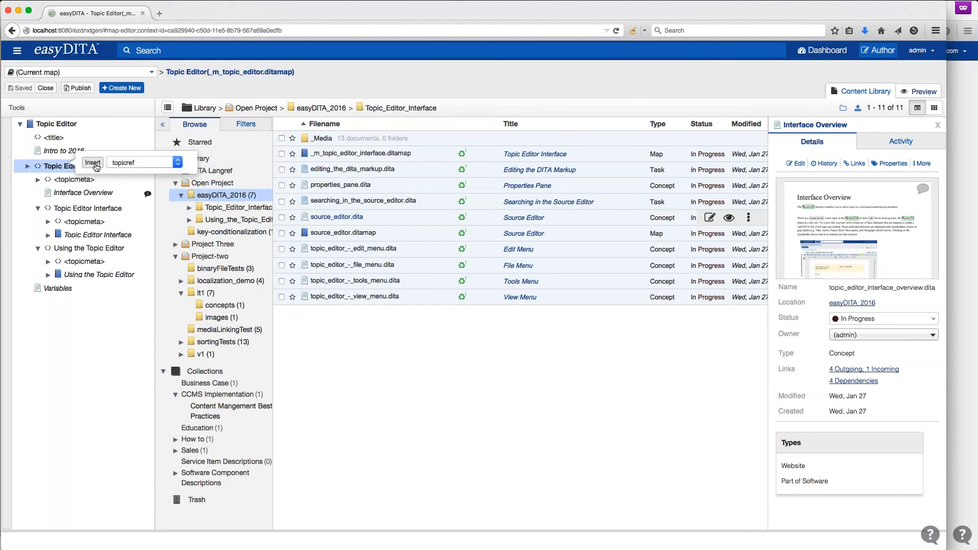
click(130, 163)
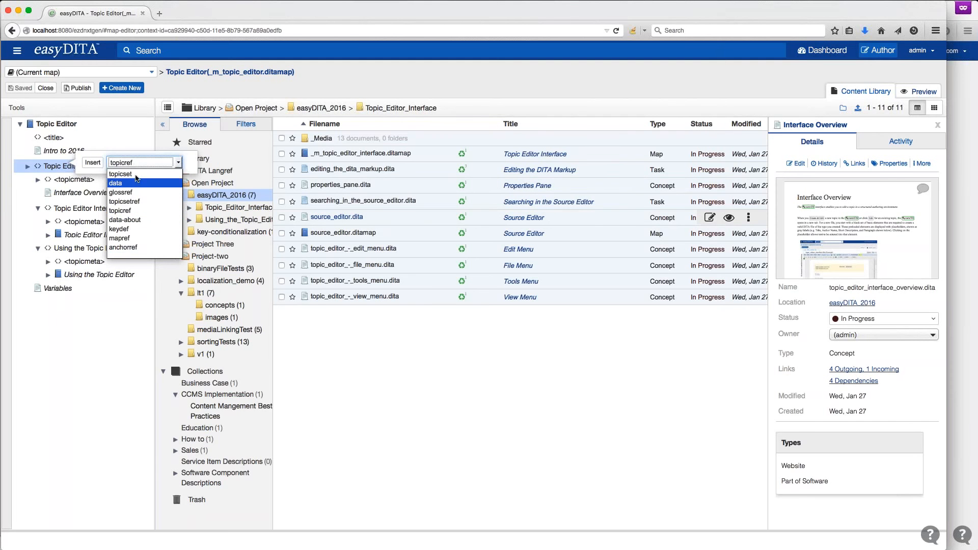
click(124, 210)
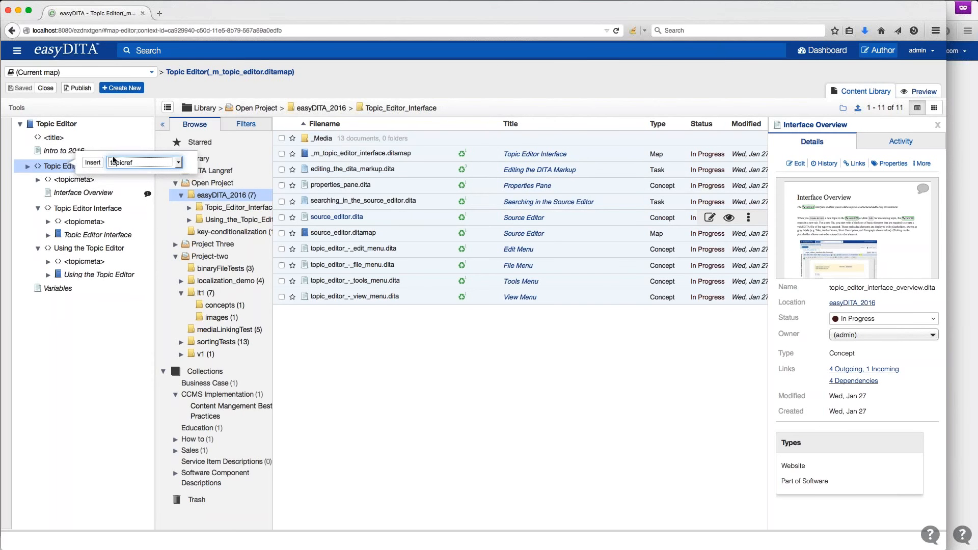
click(145, 163)
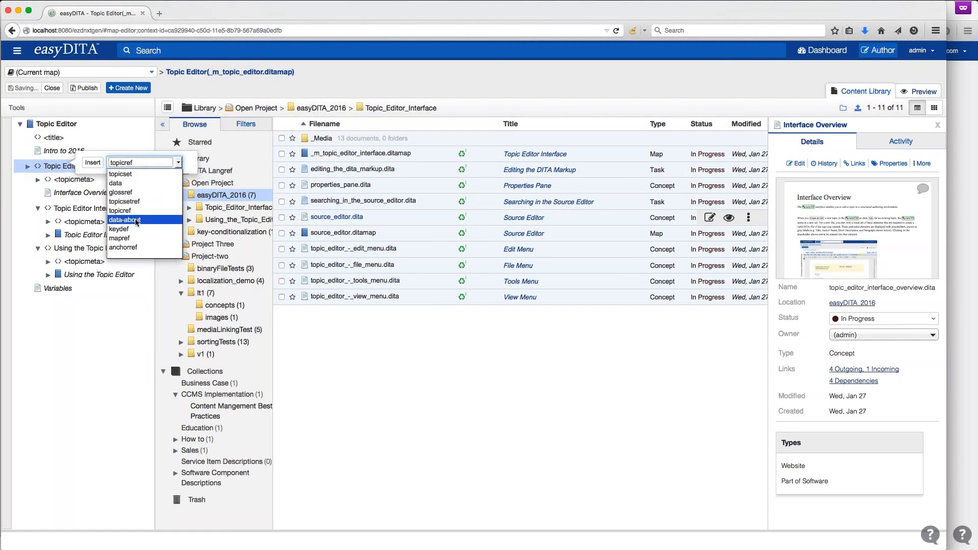
click(122, 210)
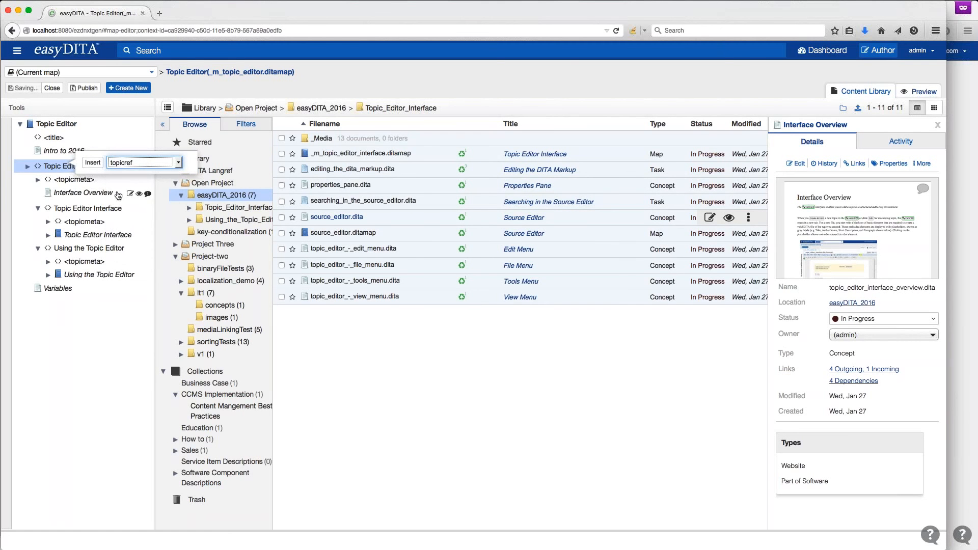
click(93, 163)
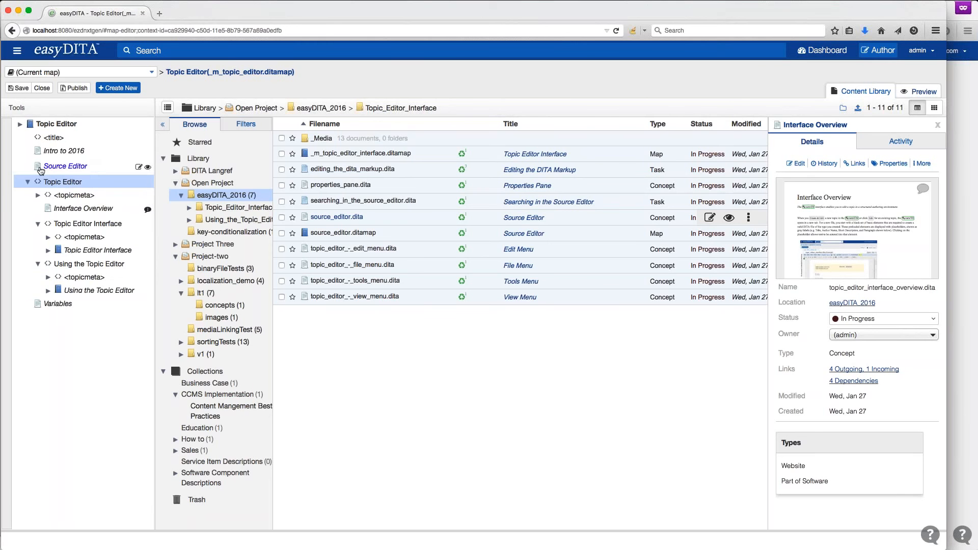
- Nest the Source Editor topic under Intro to 2016, check the branch by collapsing and expanding it, and save the map
drag(41, 170, 64, 149)
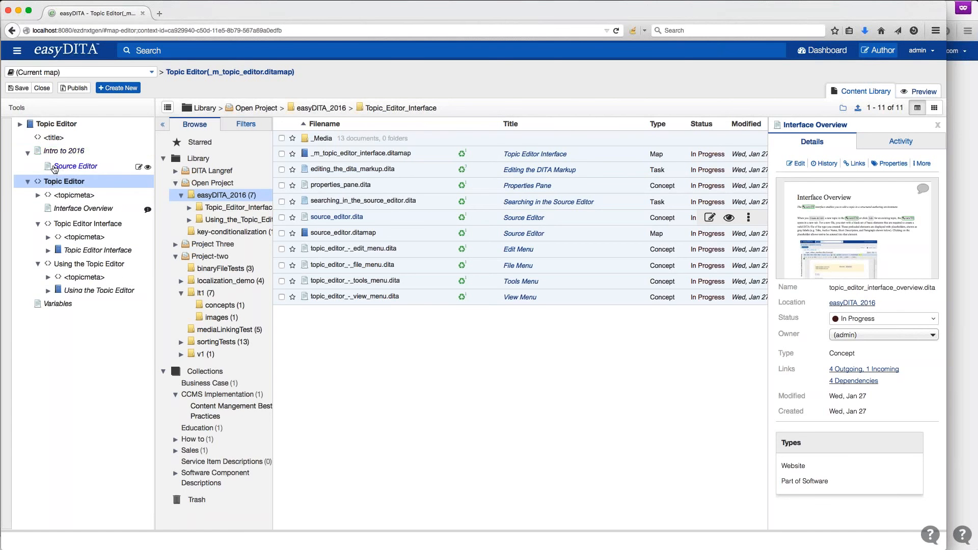
click(28, 154)
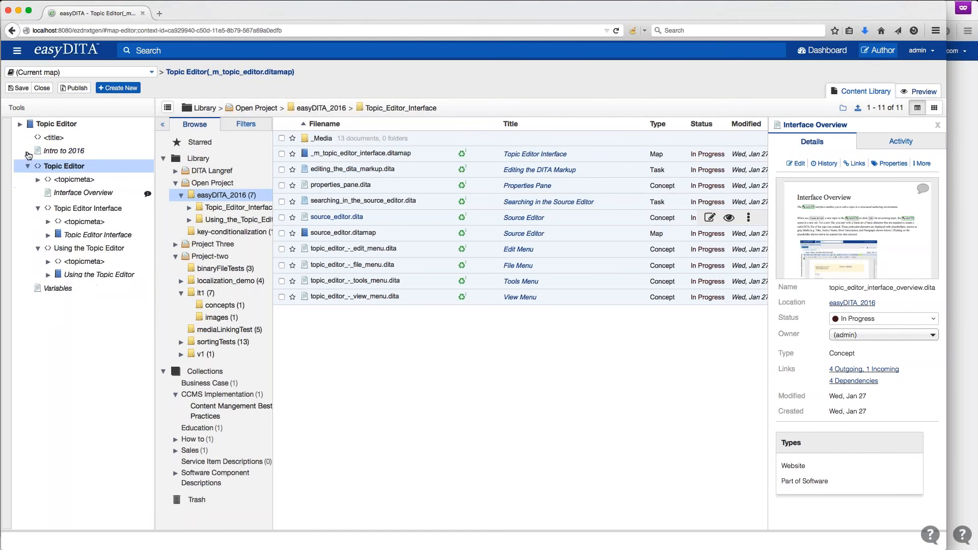
click(28, 155)
click(18, 87)
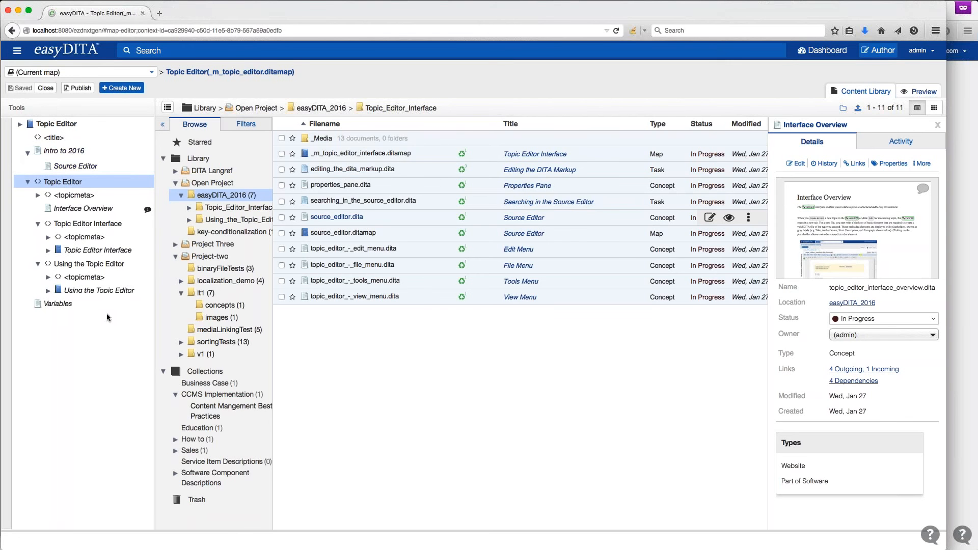
- Preview the whole map and read through its assembled topics from Intro to 2016 down to Variables and back up
click(910, 92)
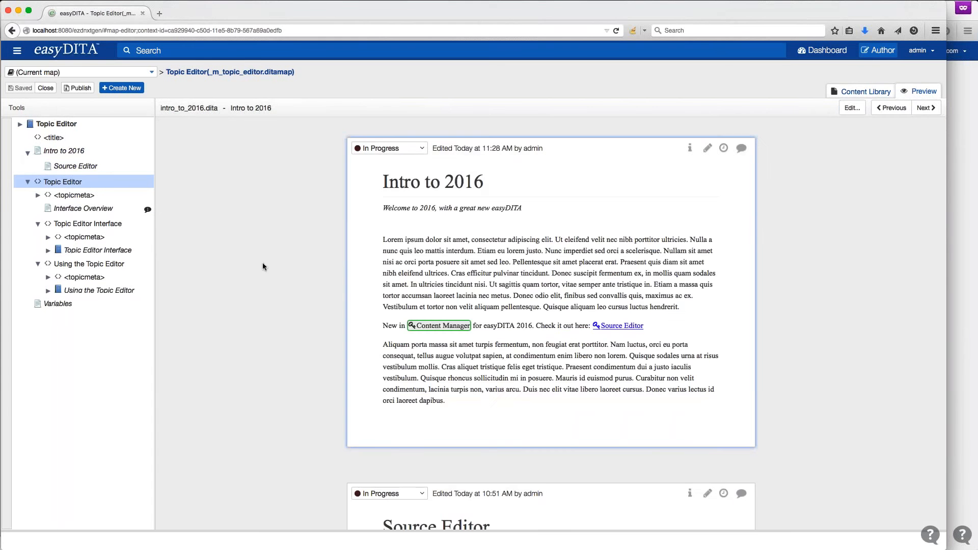
scroll(256, 290, down, 7)
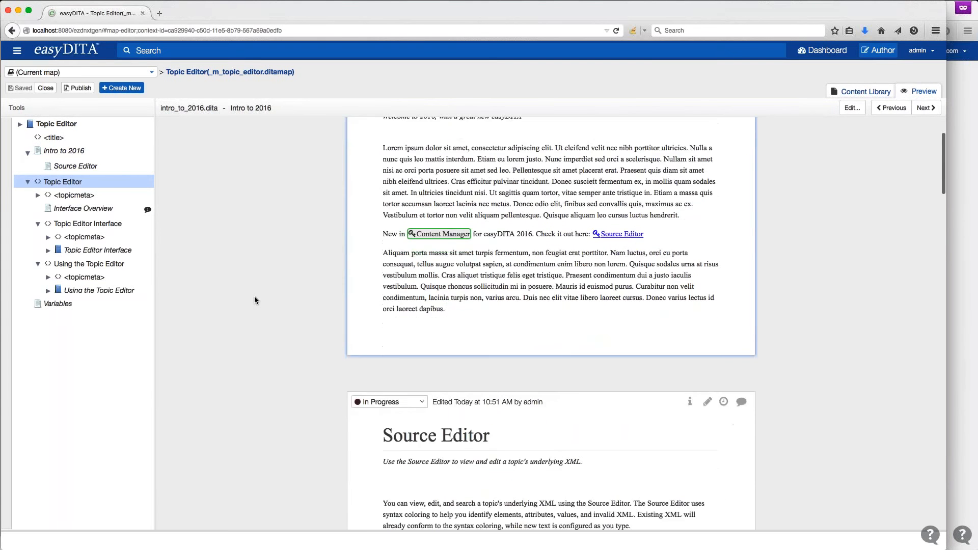
scroll(255, 298, down, 10)
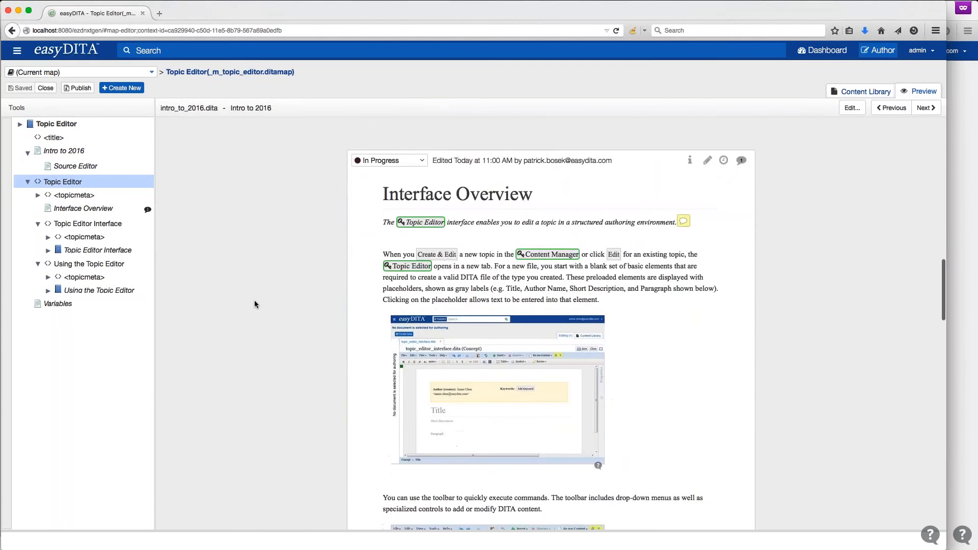
scroll(255, 300, down, 6)
scroll(255, 303, down, 20)
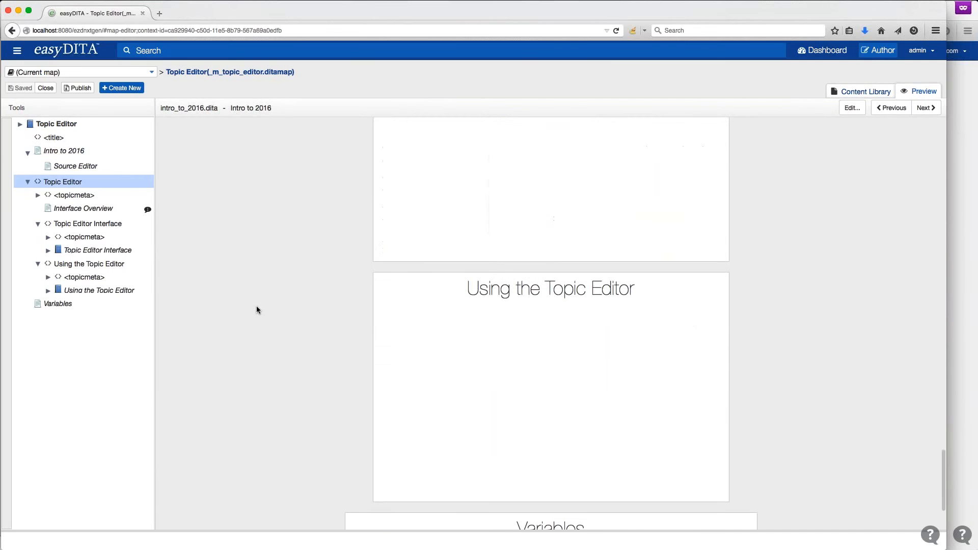
scroll(256, 300, up, 6)
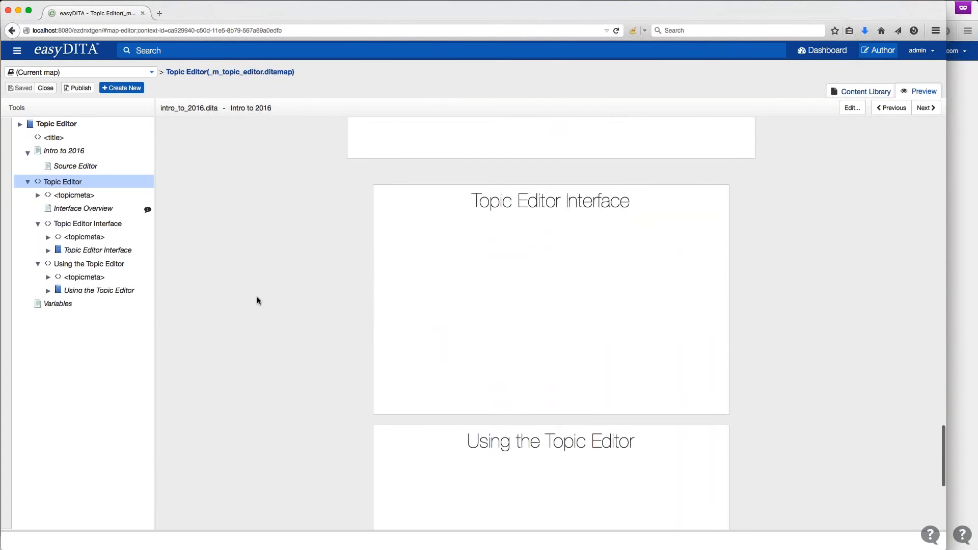
scroll(256, 304, down, 5)
scroll(256, 301, down, 3)
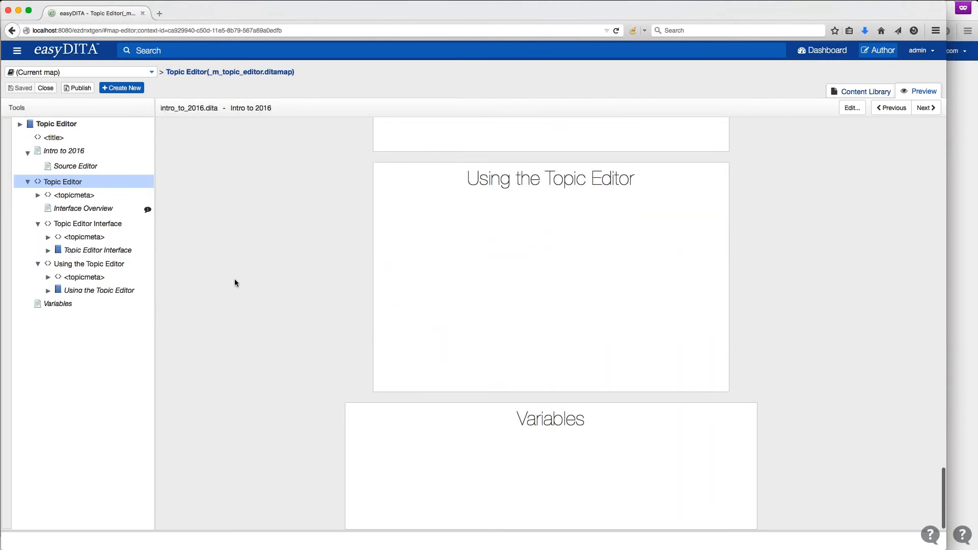
scroll(240, 294, up, 7)
scroll(242, 298, up, 10)
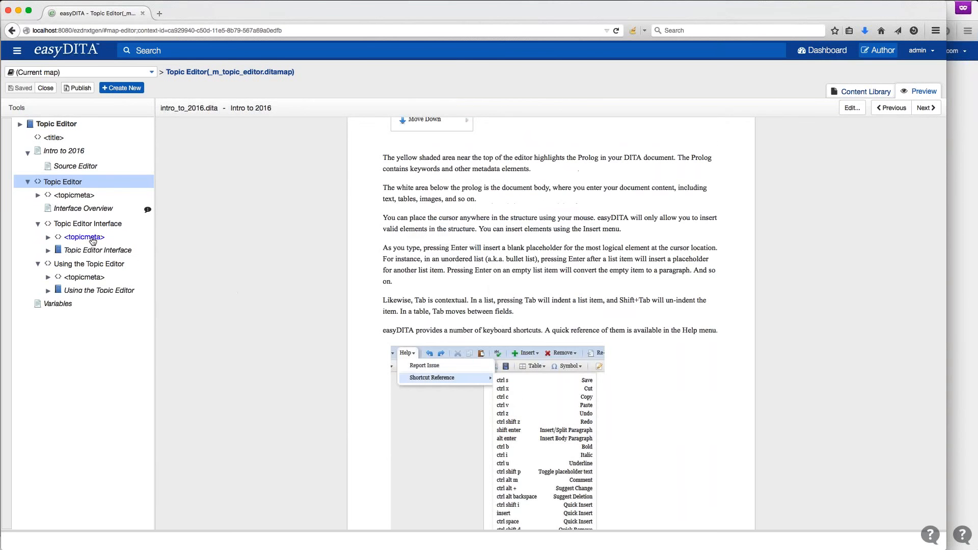
- Expand the nested Topic Editor Interface submap, select its File Menu topic and look over the surrounding map preview
click(48, 250)
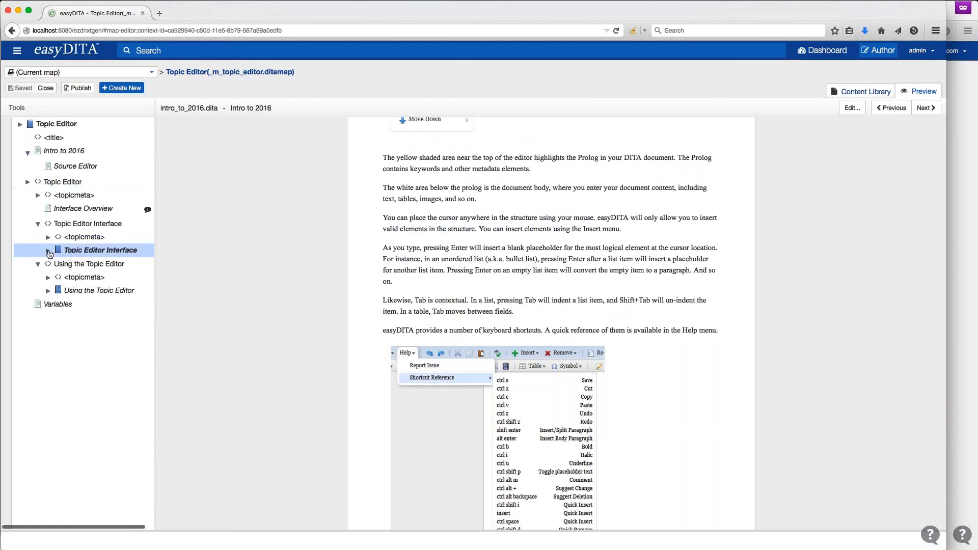
click(60, 265)
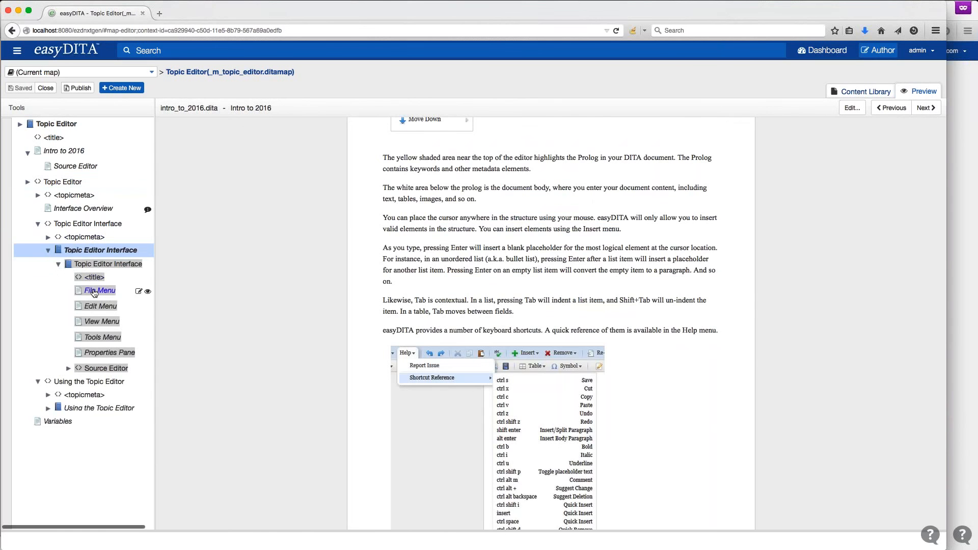
click(95, 292)
scroll(223, 284, down, 6)
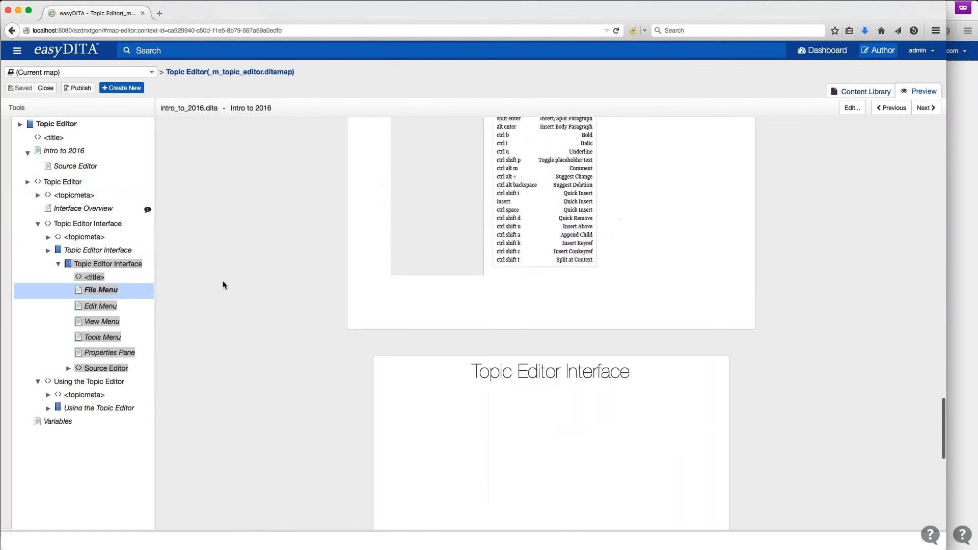
scroll(223, 284, up, 4)
scroll(222, 280, up, 4)
- Return to the content library, open the map's Intro to 2016 topic for editing and dismiss the developer toolbar
click(861, 91)
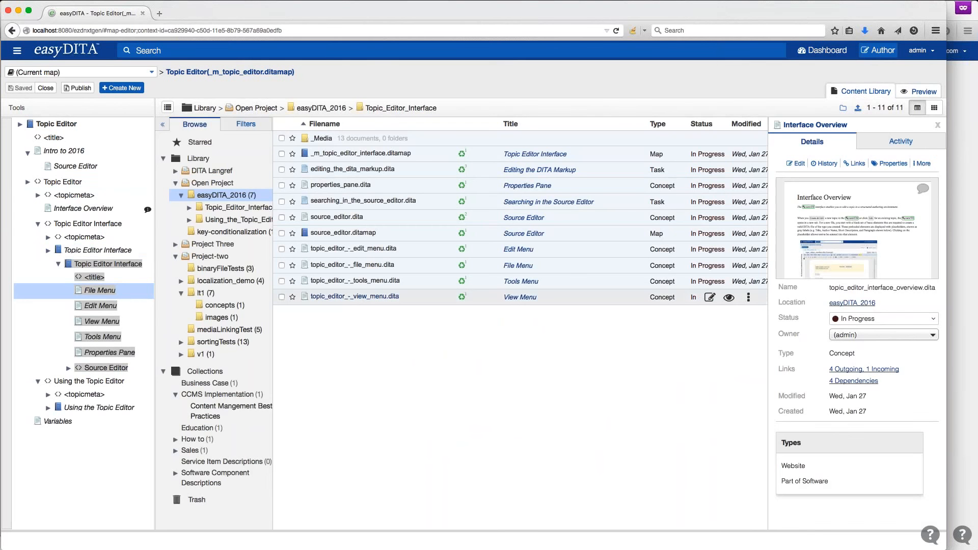
click(70, 155)
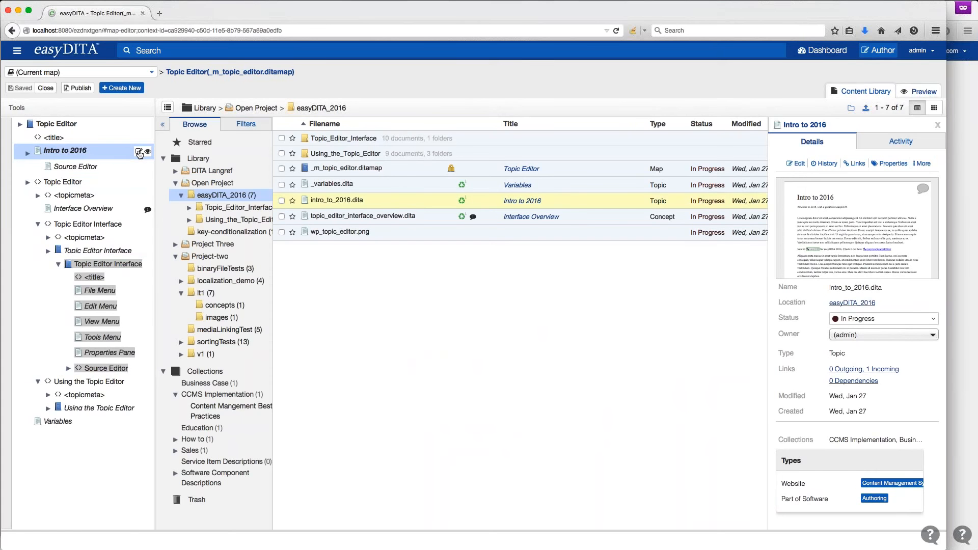
click(139, 152)
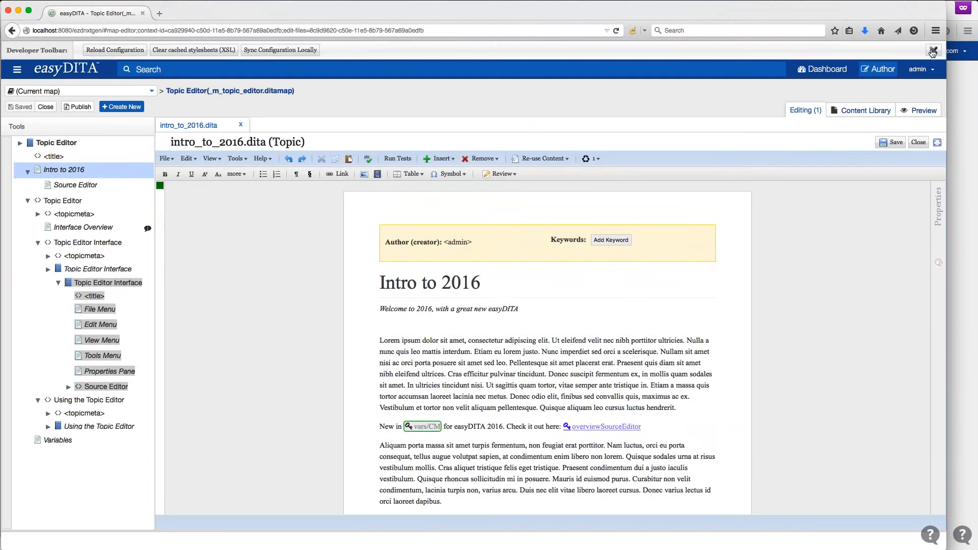
click(932, 51)
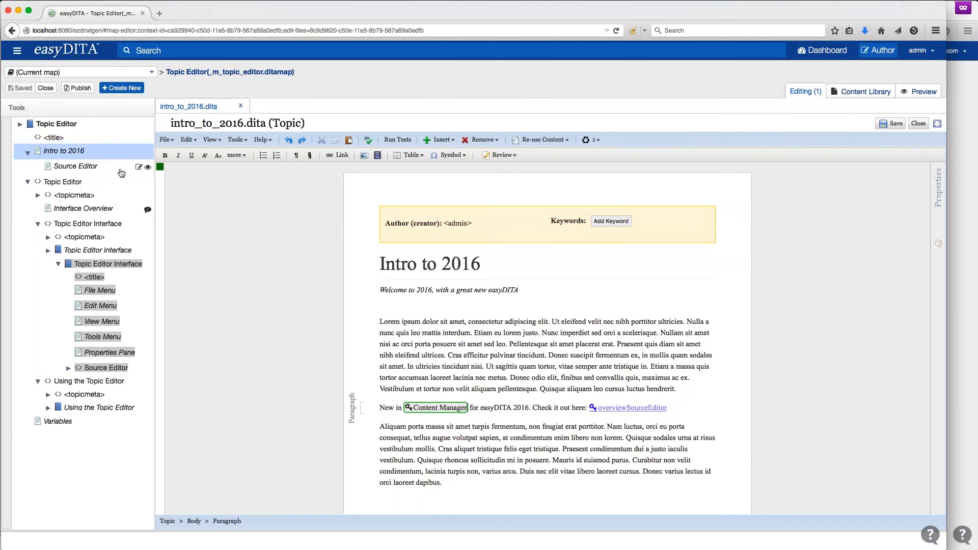
- Open the map's Source Editor topic for editing alongside intro_to_2016.dita and look through its content
click(139, 168)
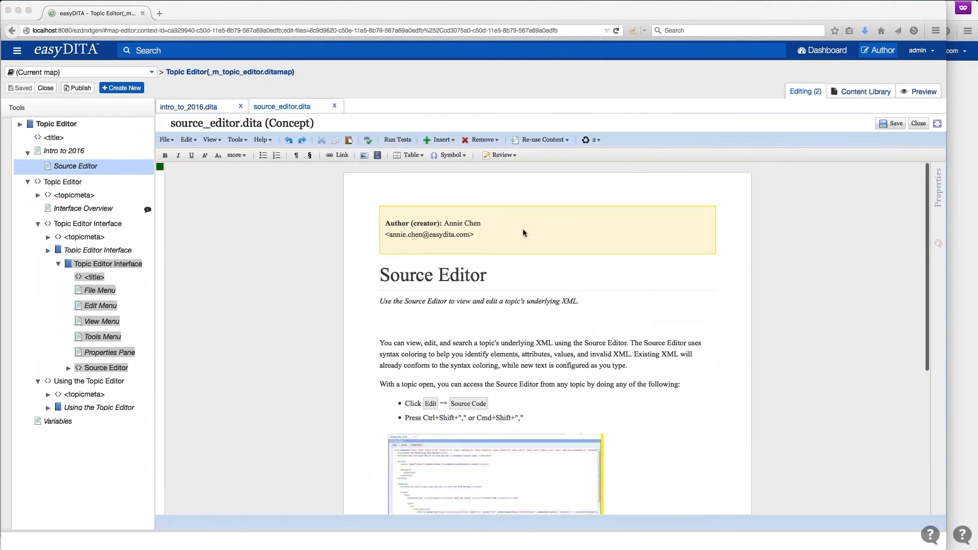
scroll(523, 228, down, 4)
scroll(306, 289, up, 5)
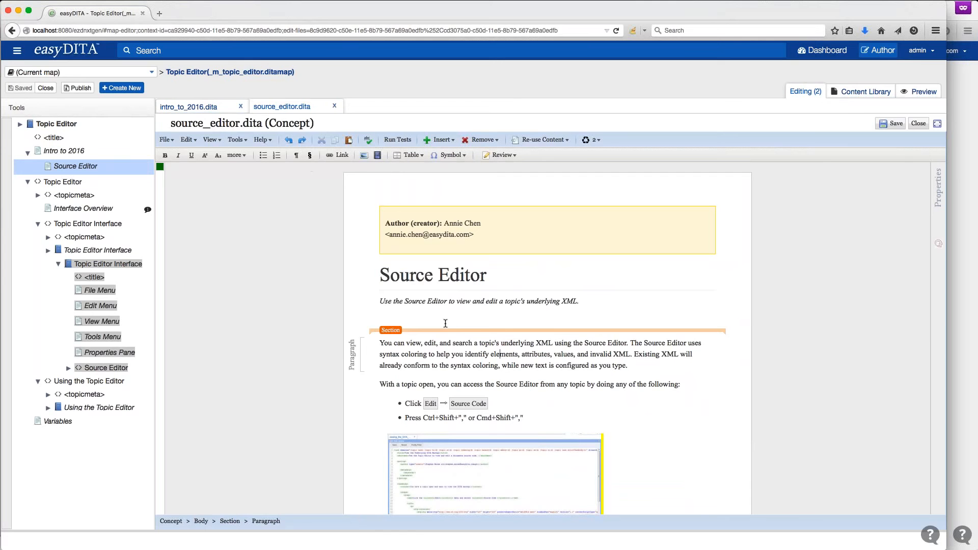
- In intro_to_2016.dita, add the paragraph "Here is a new paragraph" after the line containing the overviewSourceEditor link
click(199, 110)
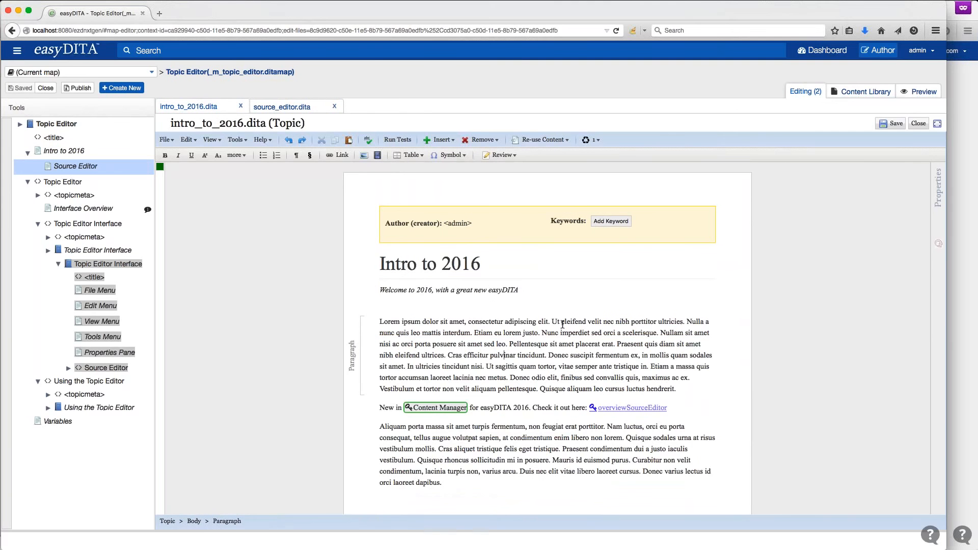
scroll(685, 383, down, 1)
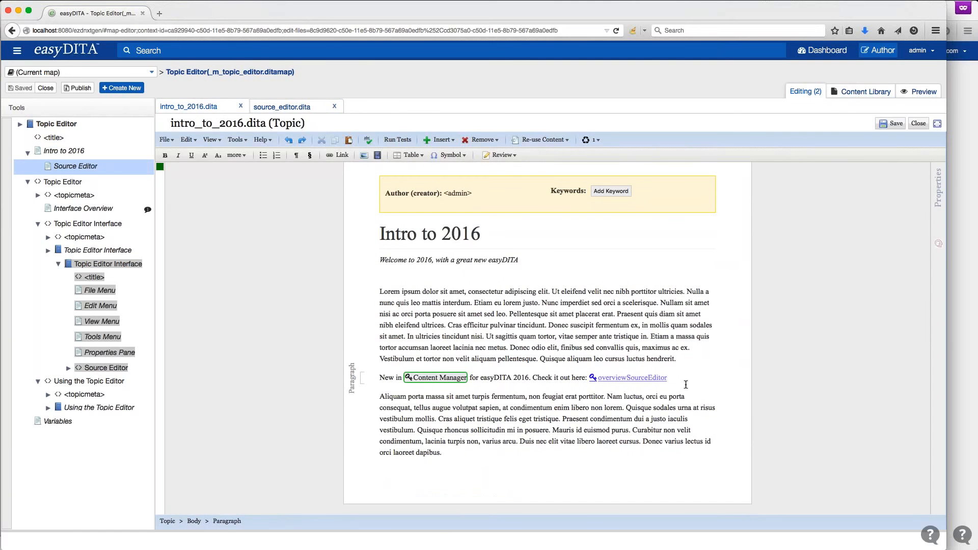
key(Return)
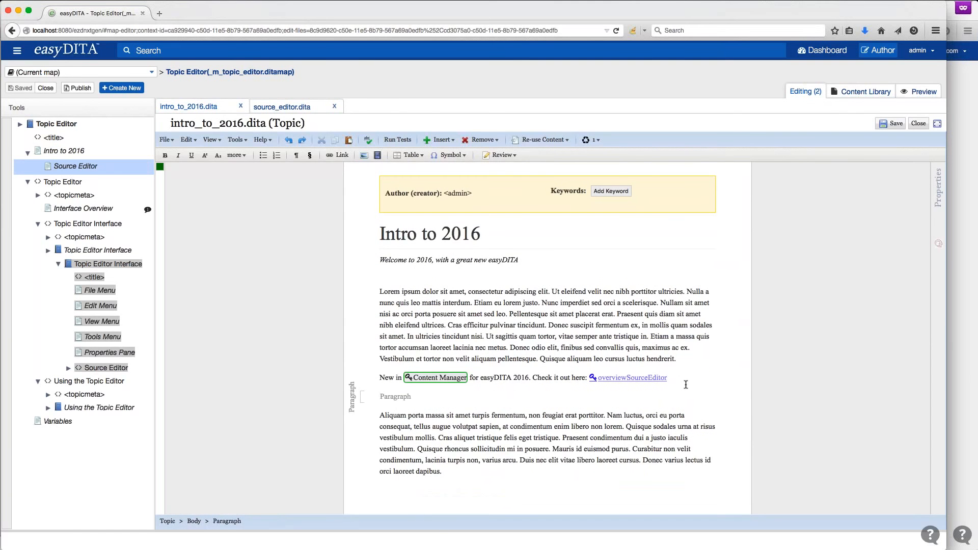
text(Here is a new paragraph)
- Quick-insert a Section element after the "Here is a new paragraph" paragraph, using the Insert at caret/Intelligently Insert placement
key(super+shift)
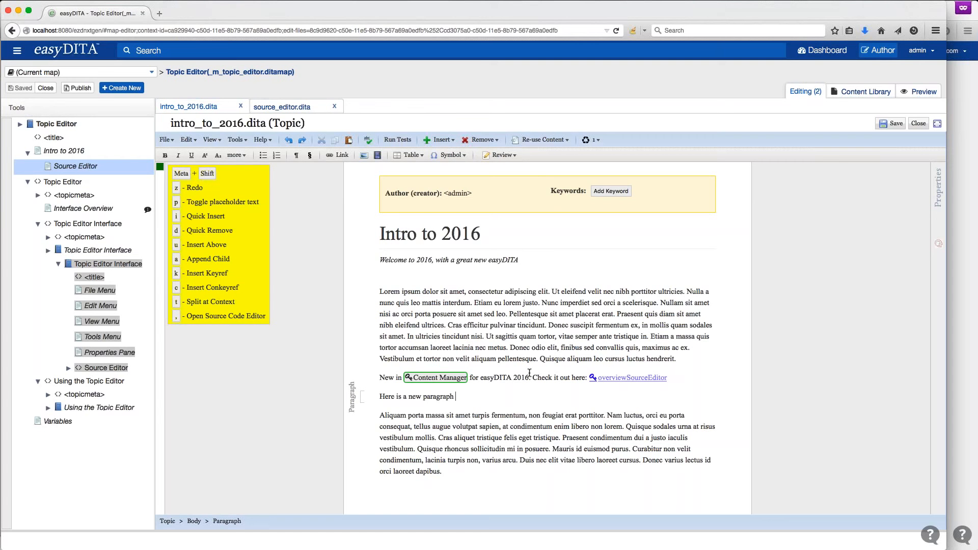
key(super+shift+i)
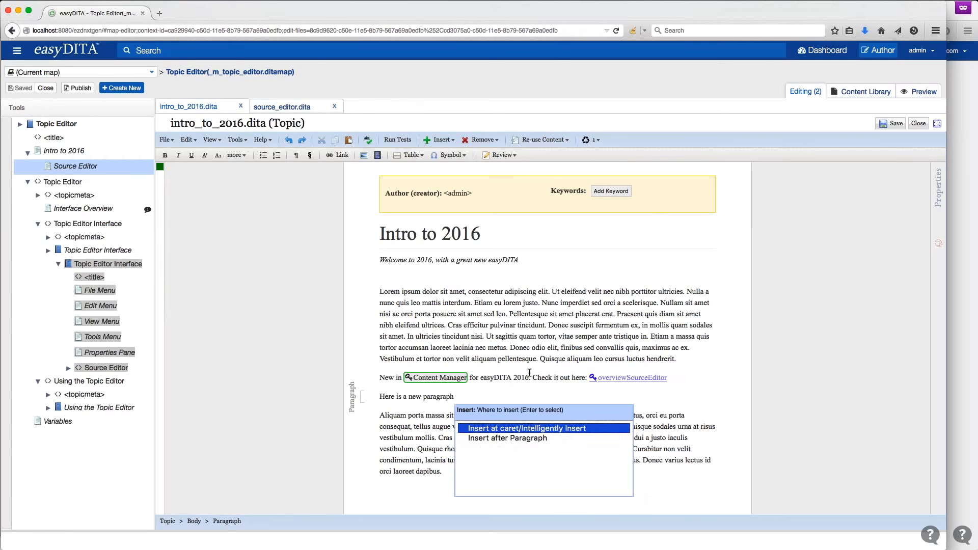
key(Down)
key(Up)
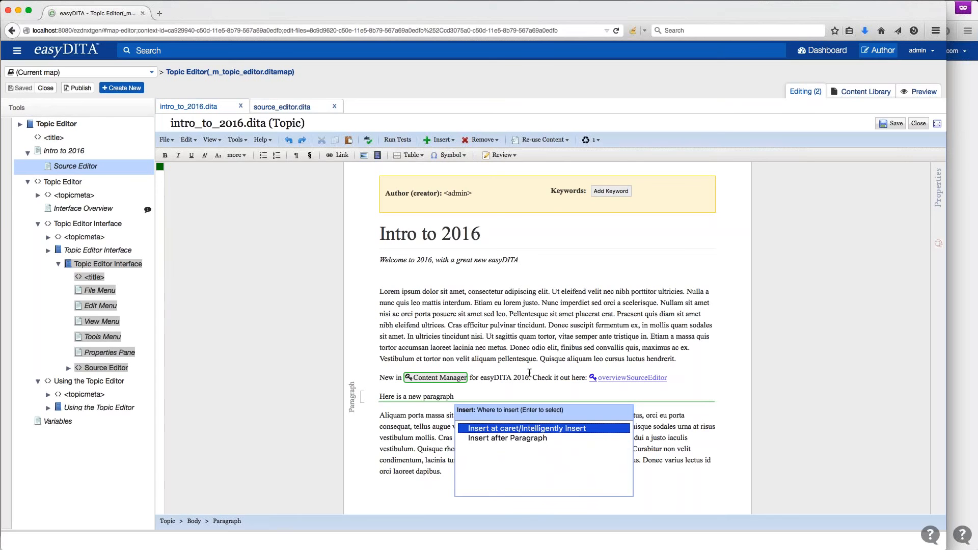
key(Return)
text(sect)
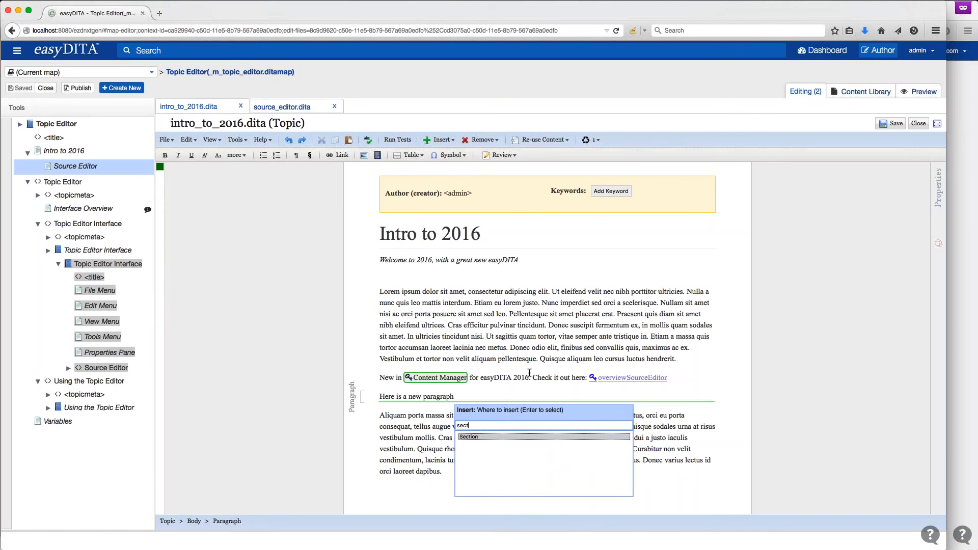
key(Return)
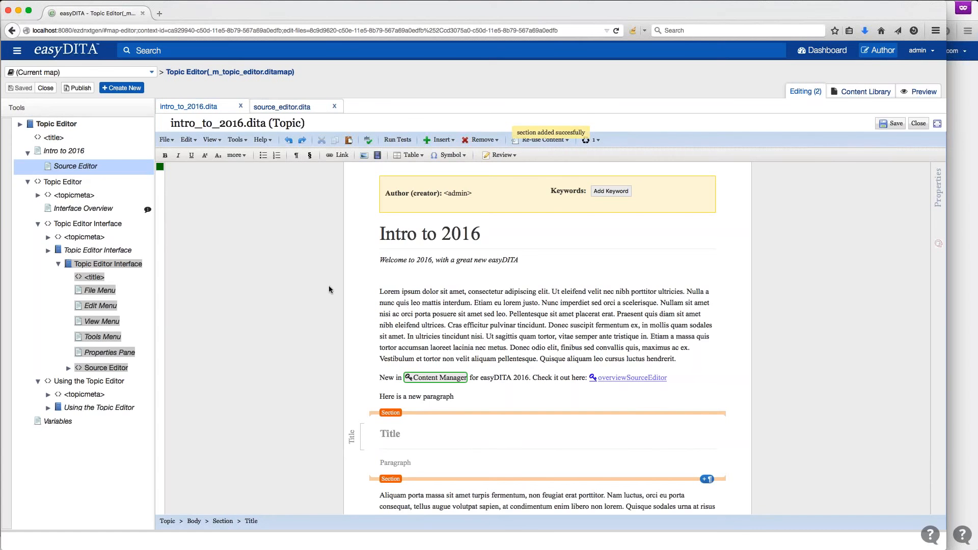
- Title the new section "Here is my new section" and add a paragraph reading "Here is some content"
scroll(384, 456, down, 1)
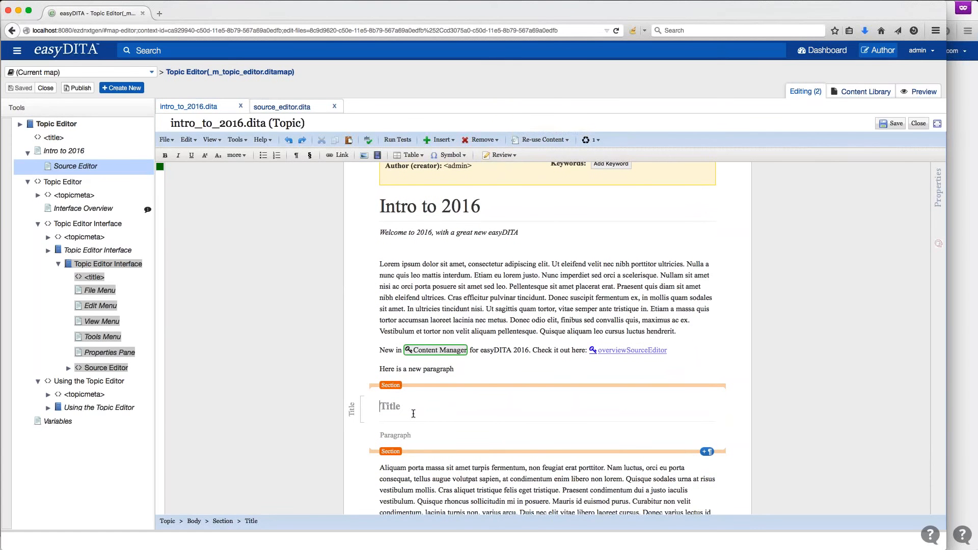
text(Here is my new section)
key(Return)
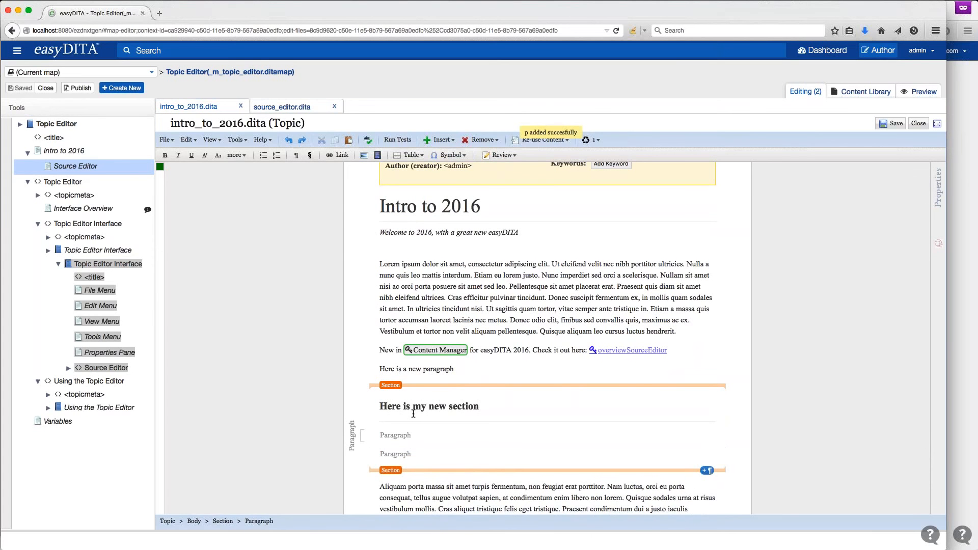
text(Here i)
key(BackSpace)
key(BackSpace)
text(s some content)
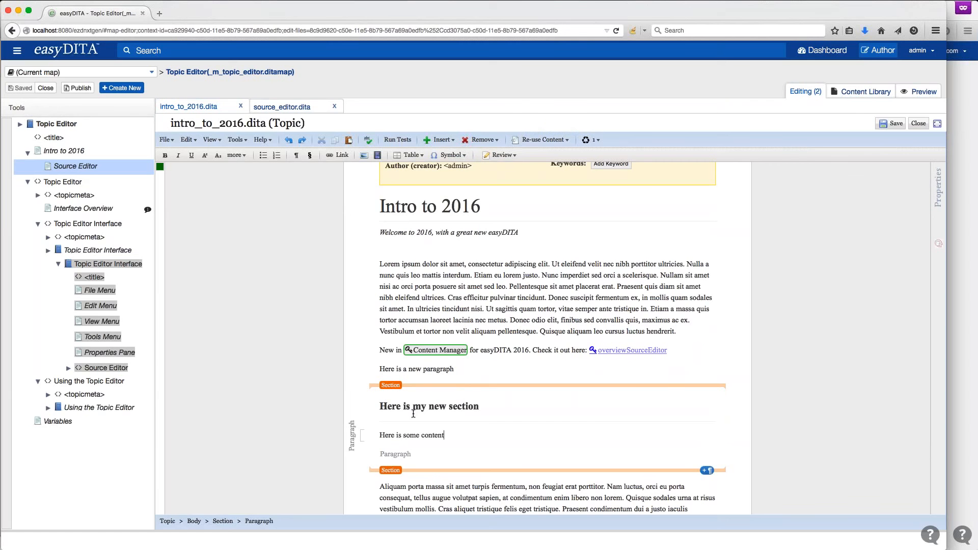
- Quick-insert a figure before the "Here is some content" paragraph and title it "New figure"
key(super+shift)
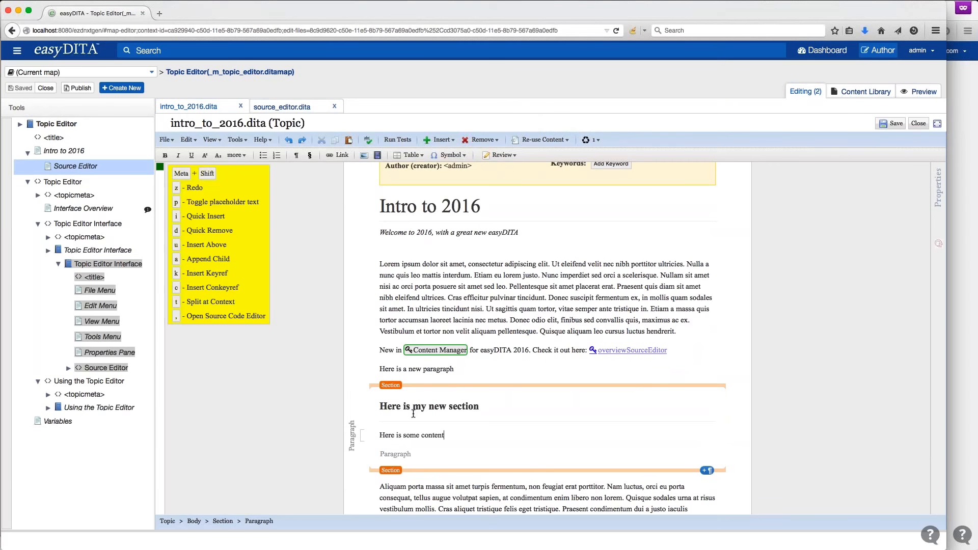
key(super+shift+i)
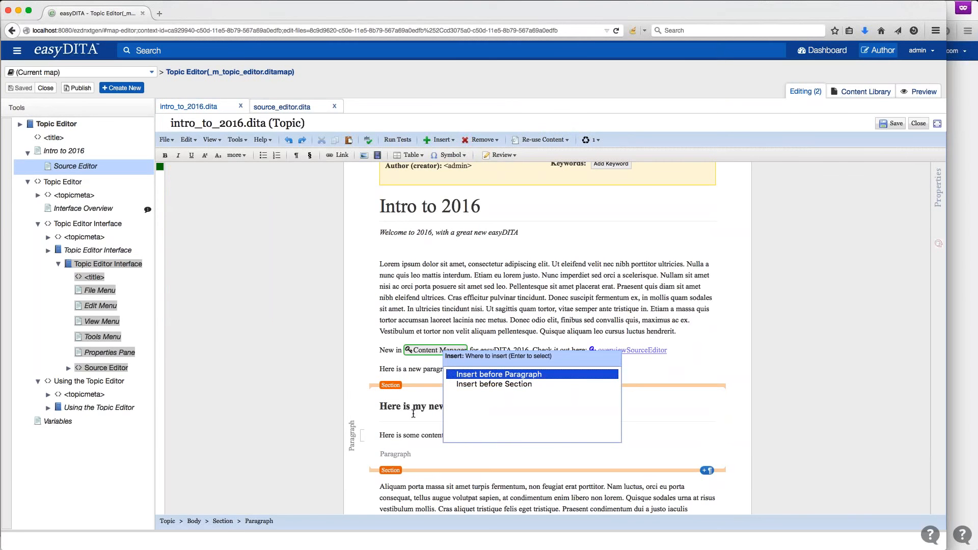
key(Down)
key(Up)
key(Return)
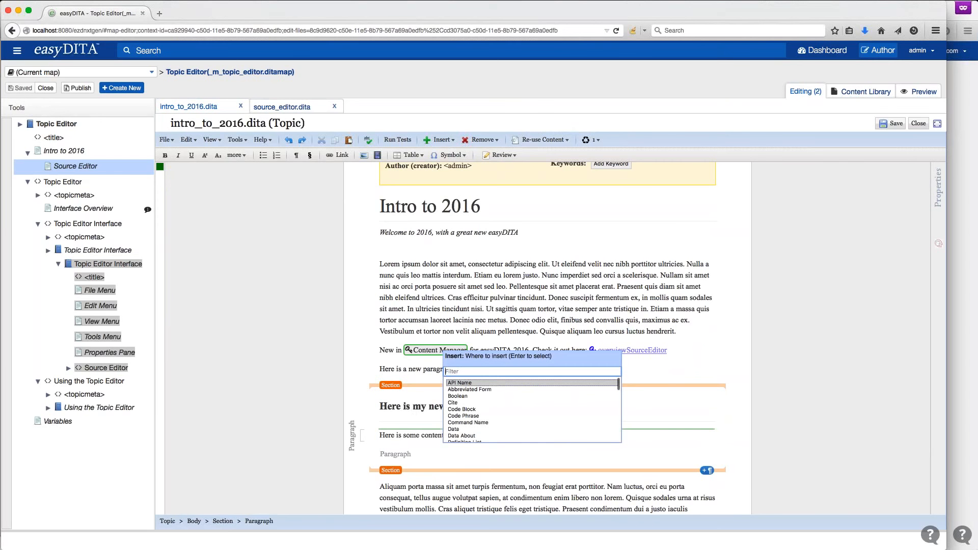
text(fig)
key(Return)
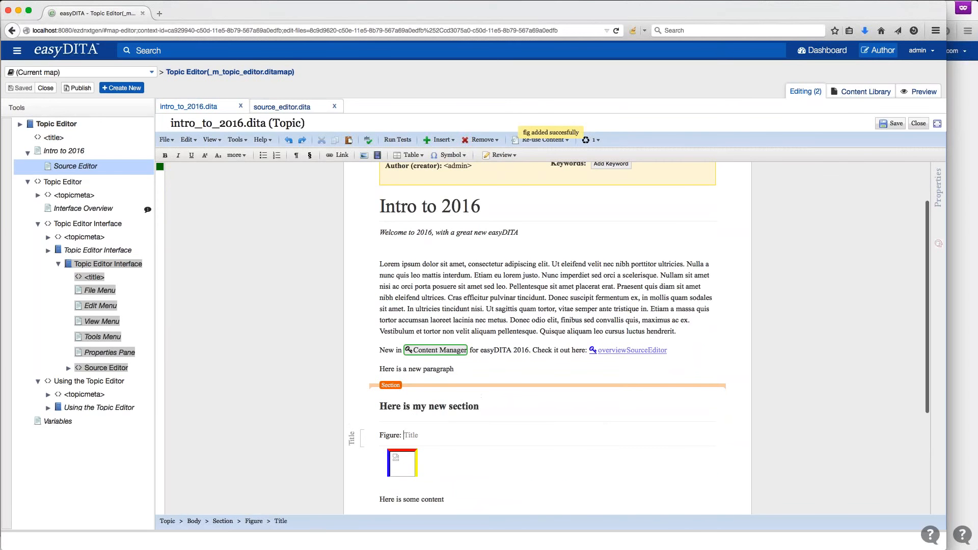
text(New figure)
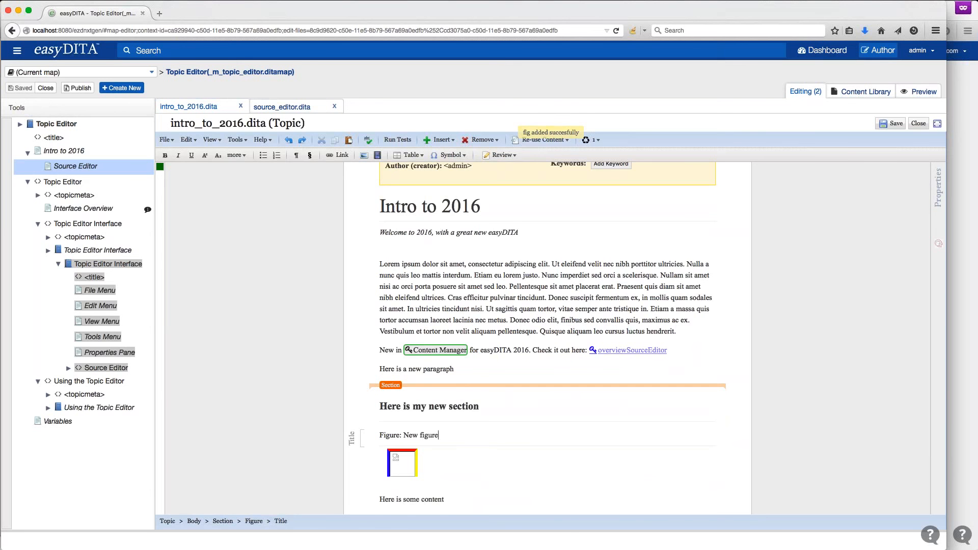
- Set the new figure's image to topic_editor_context_menu.png from the _Media folder under easyDITA_2016 / Topic_Editor_Interface
scroll(401, 388, down, 3)
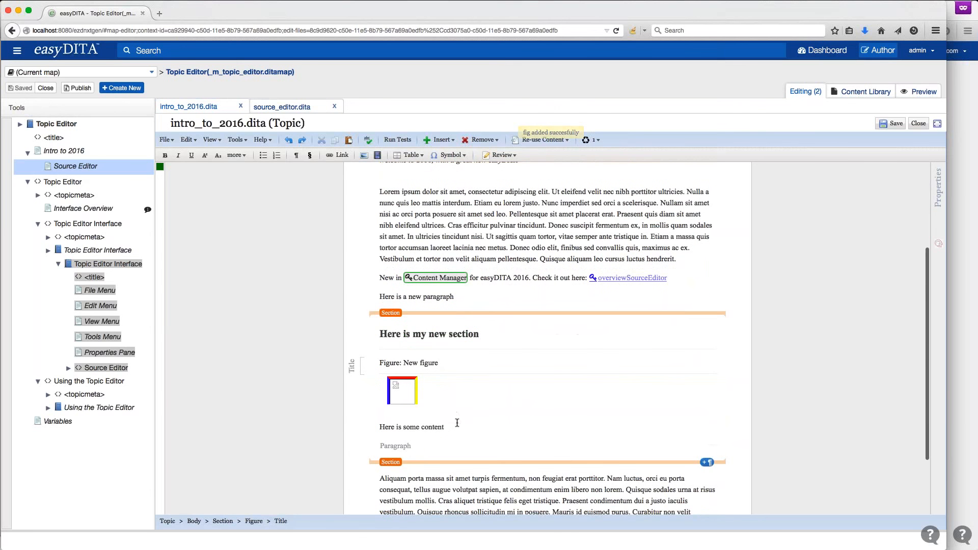
click(402, 389)
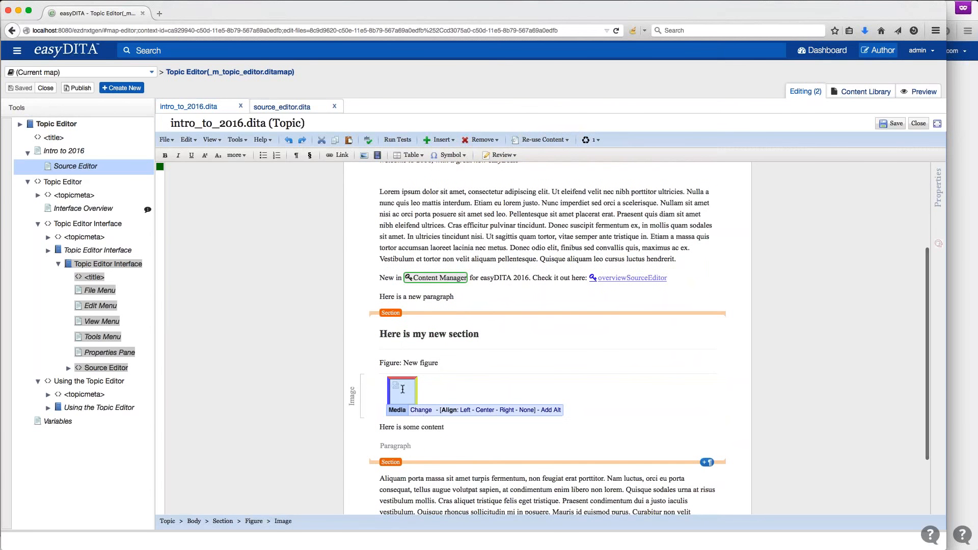
click(427, 414)
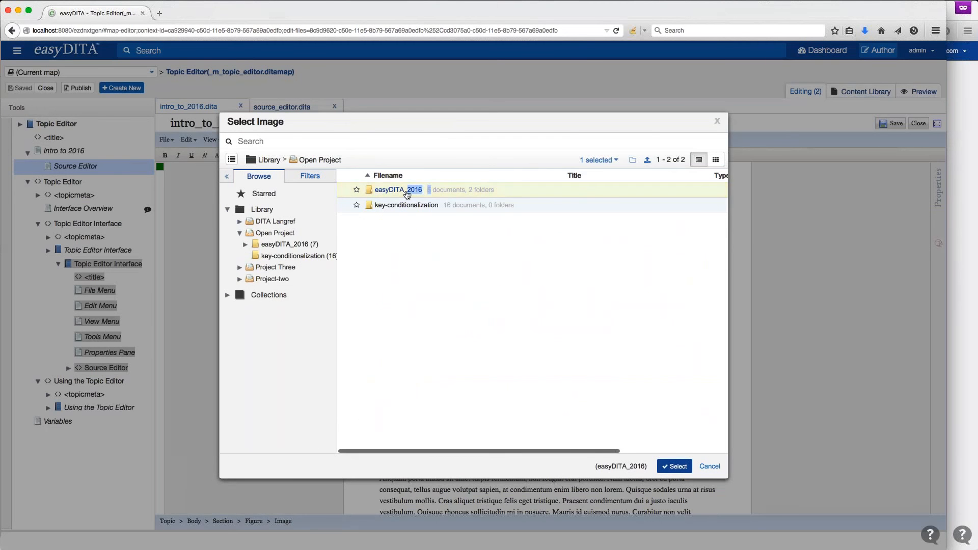
double_click(406, 194)
double_click(400, 195)
double_click(387, 191)
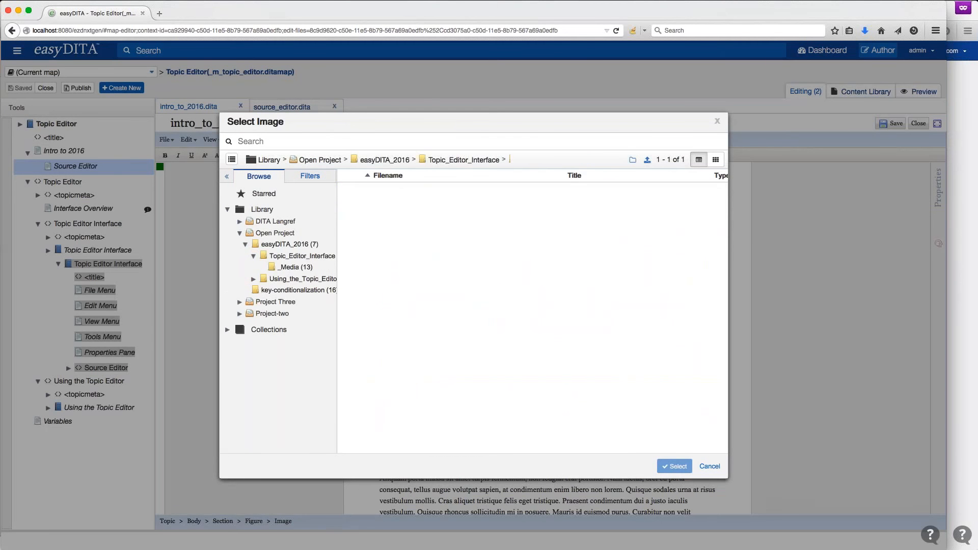
click(715, 160)
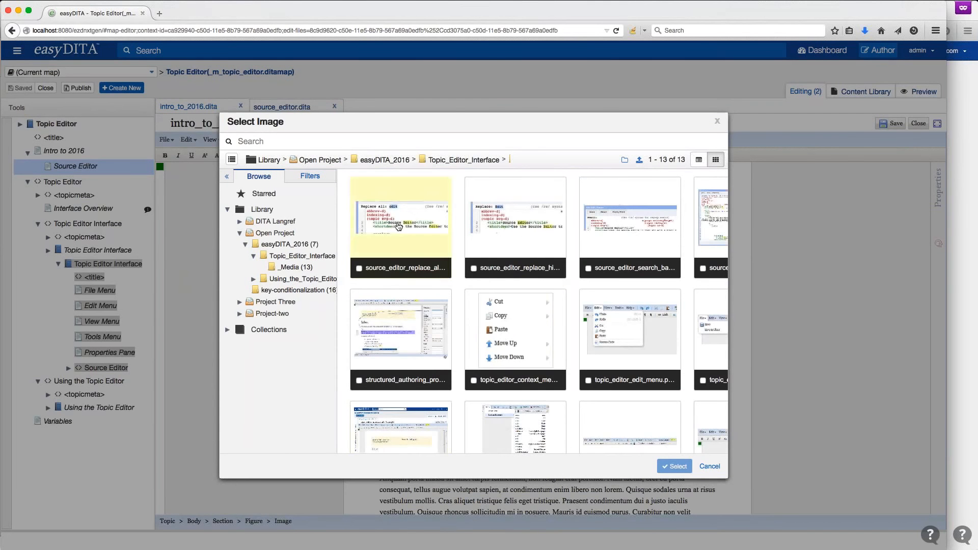
click(516, 330)
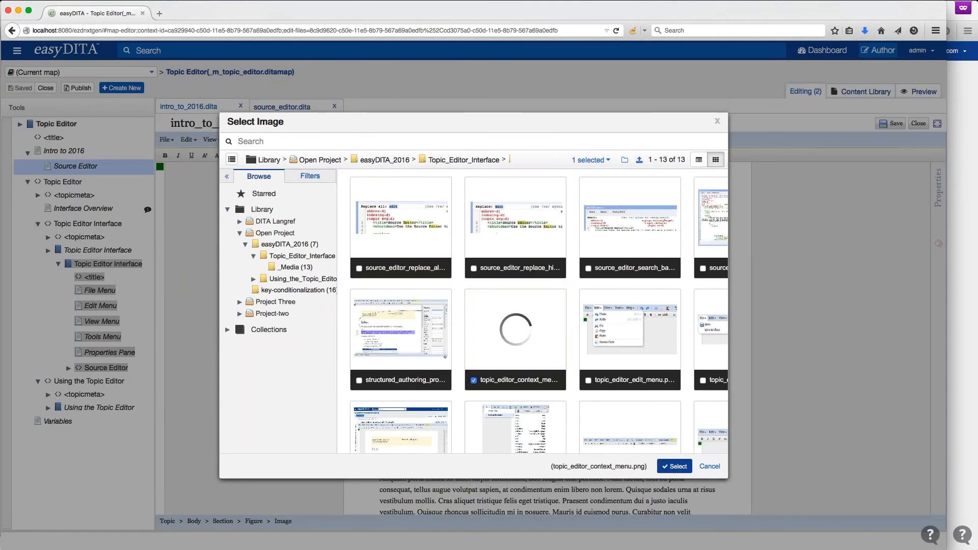
click(673, 466)
scroll(487, 379, down, 3)
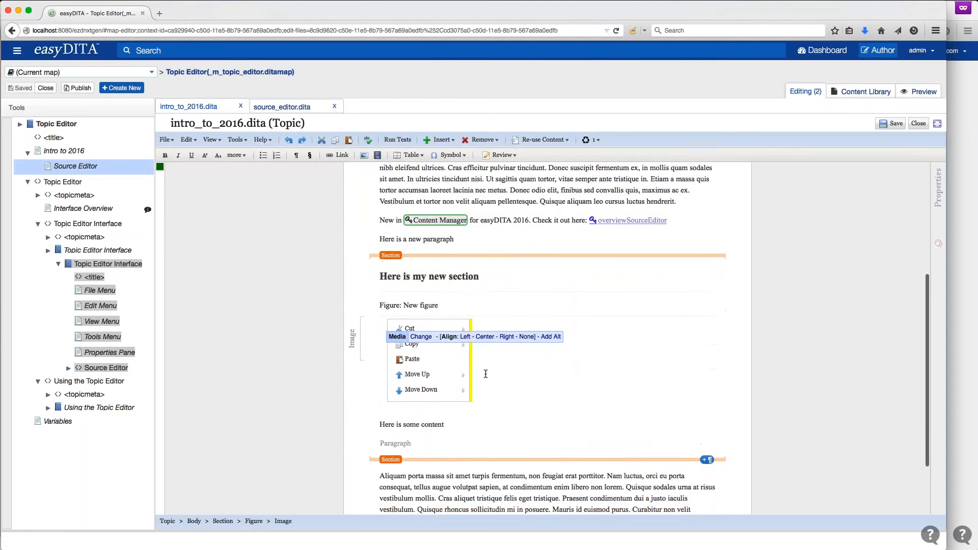
- Quick-insert a Code Block appended to the figure and enter "<code />" in it
click(488, 386)
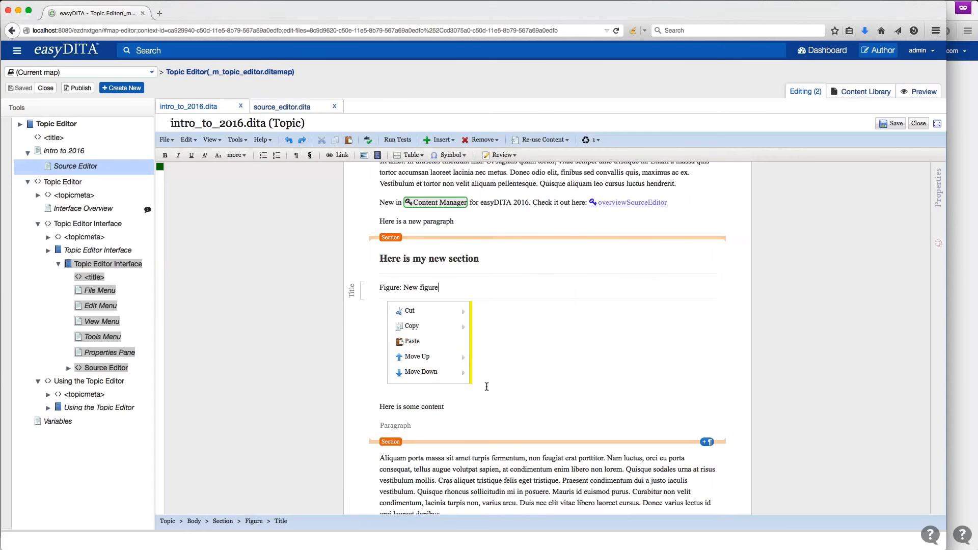
key(super+shift)
key(super+shift+i)
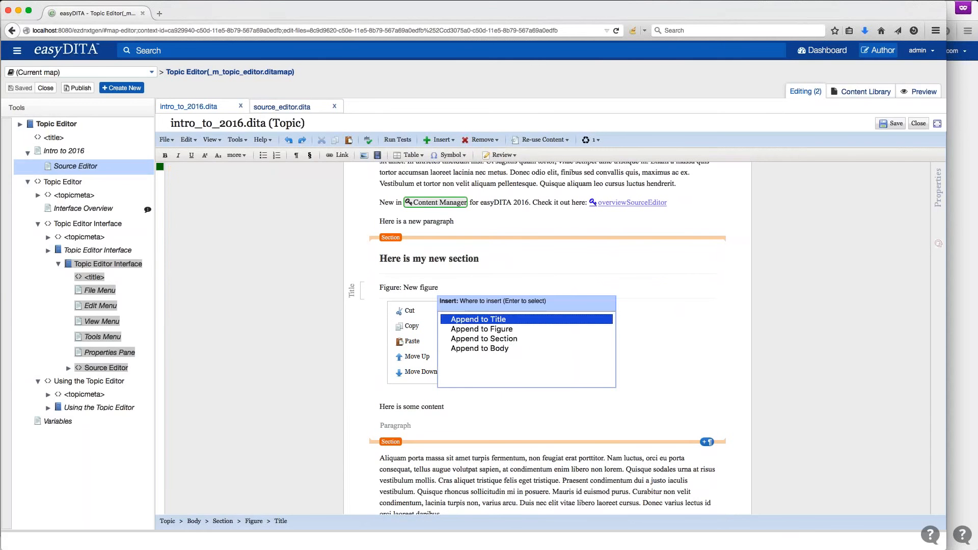
key(Down)
key(Return)
text(cod)
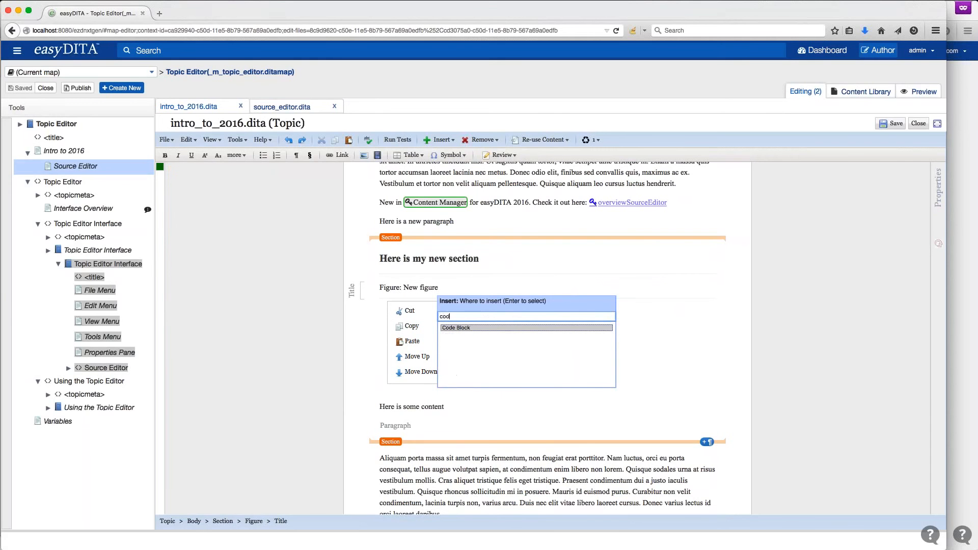
key(Return)
text(<co)
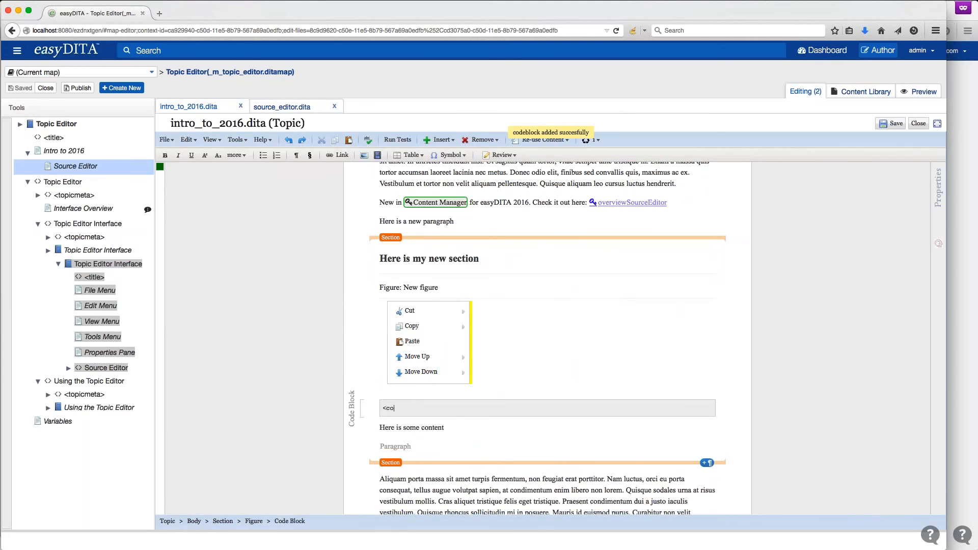
text(de ?)
text(/>)
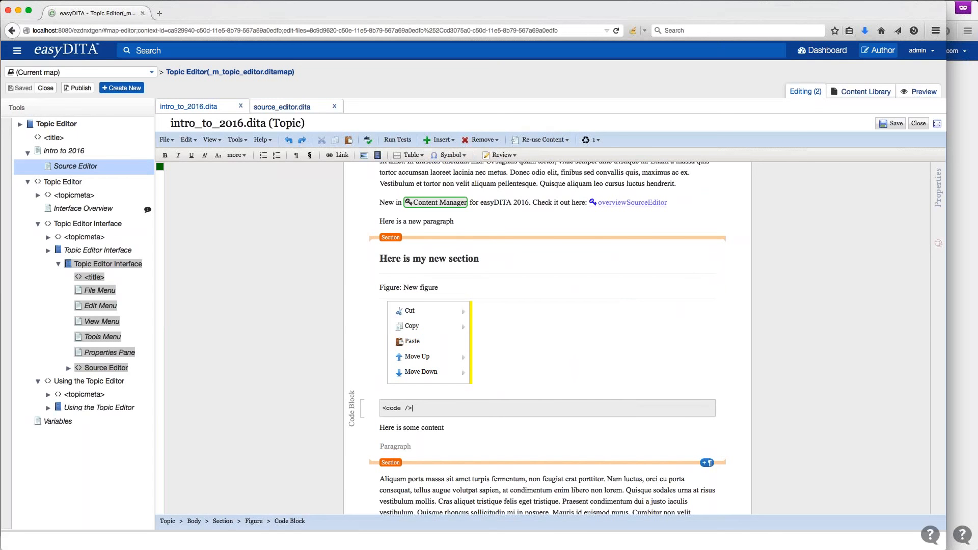
- Insert a conkeyref to vars/TE at the end of the "Here is some content" paragraph, followed by a period
key(Down)
key(Down)
key(Up)
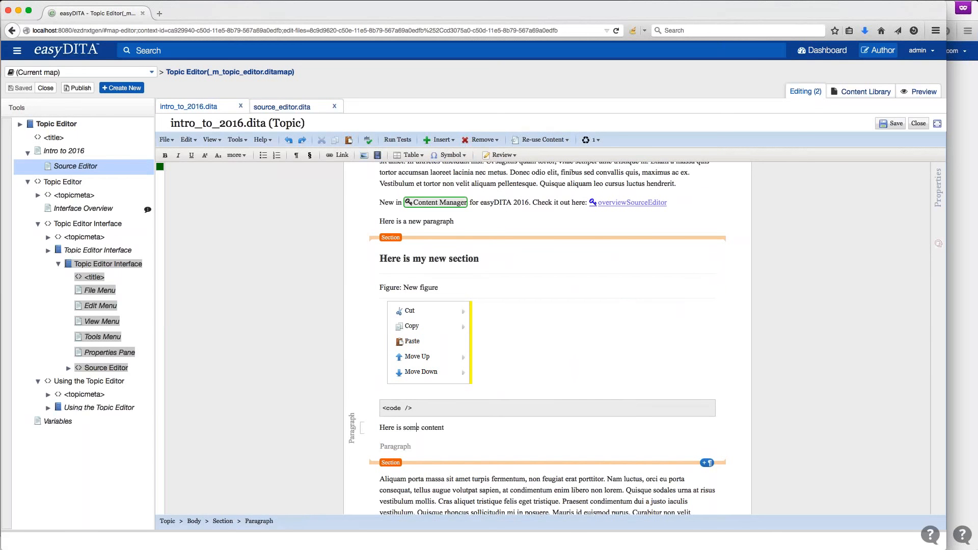
key(End)
key(super+shift)
key(super+shift+c)
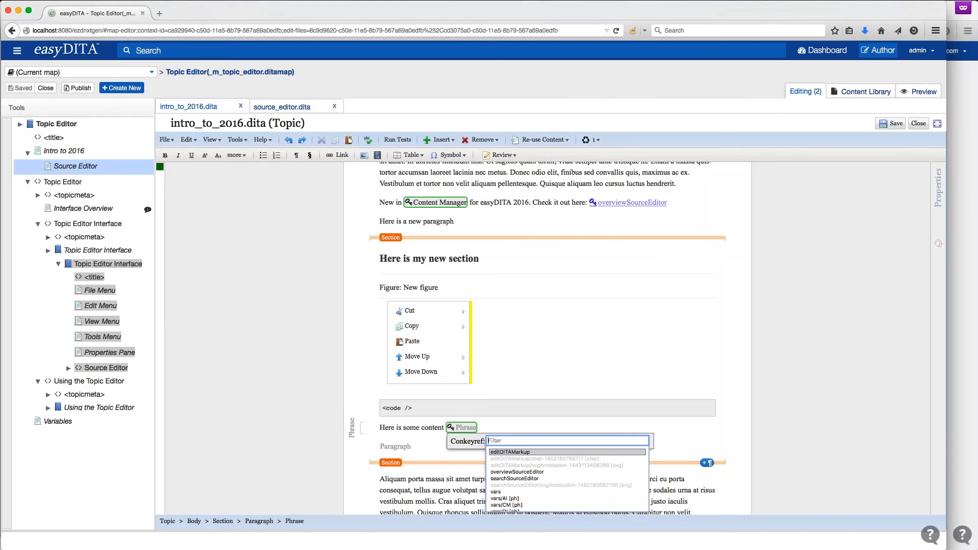
text(te)
key(Down)
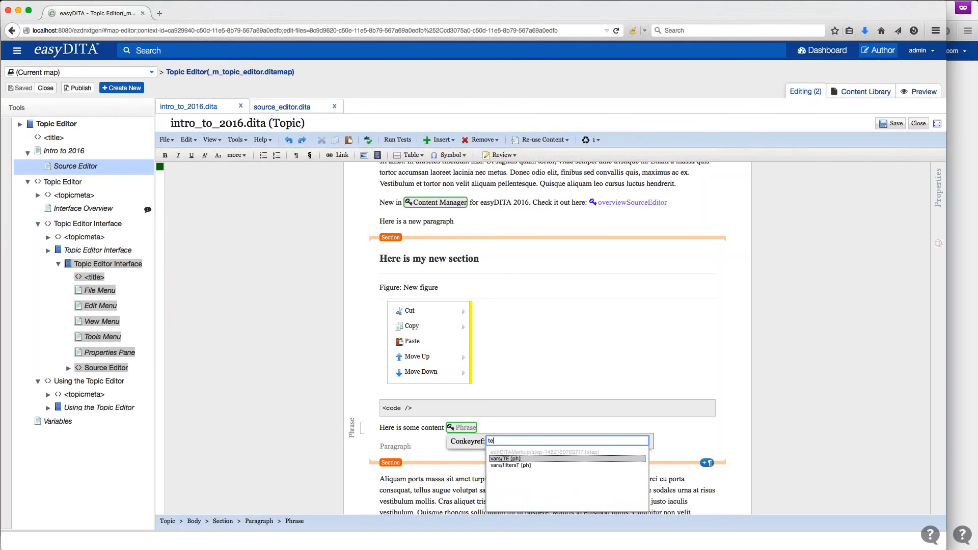
key(Return)
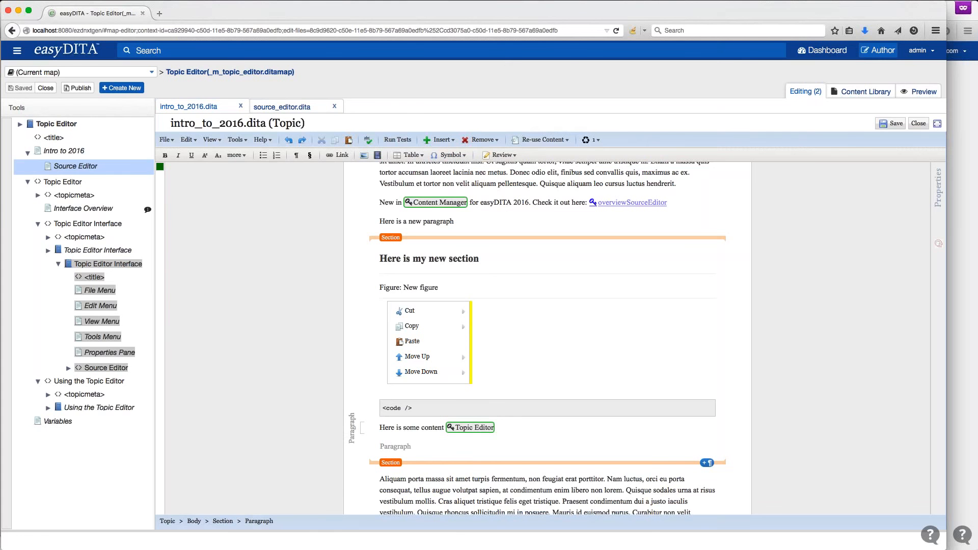
text(that)
text(.)
- Insert a cross-reference link with the keyref overviewSourceEditor after the period in the "Here is some content" paragraph
key(Escape)
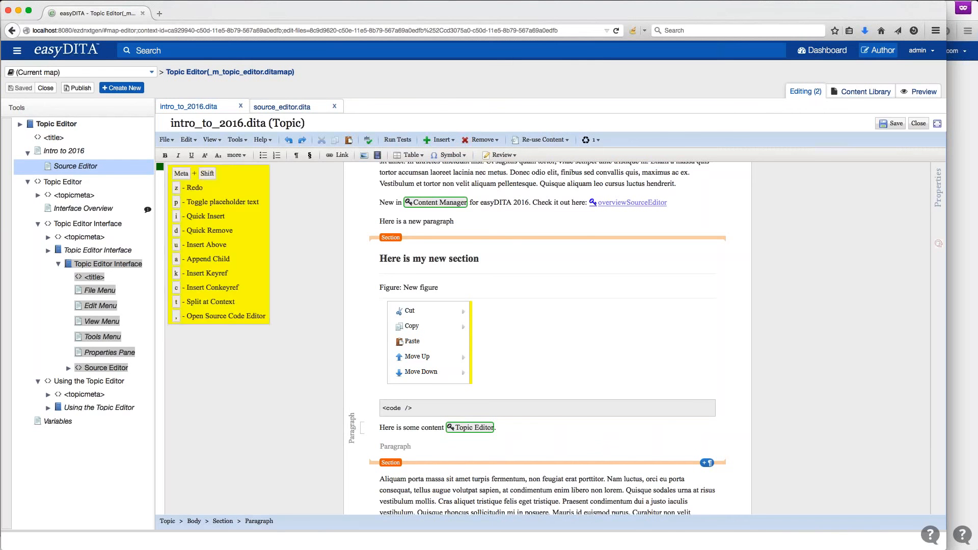
key(k)
key(Down)
key(Down)
key(Down)
key(Down)
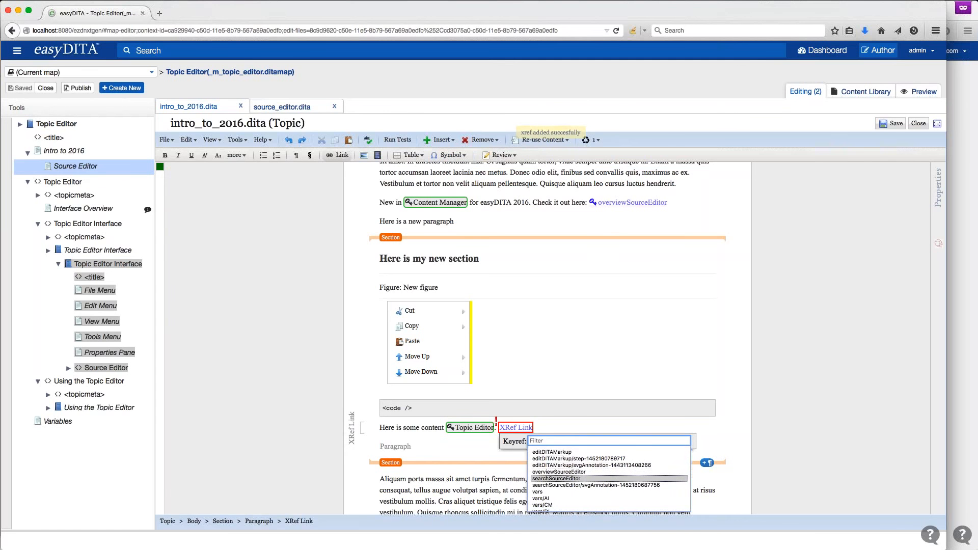
key(Up)
key(Return)
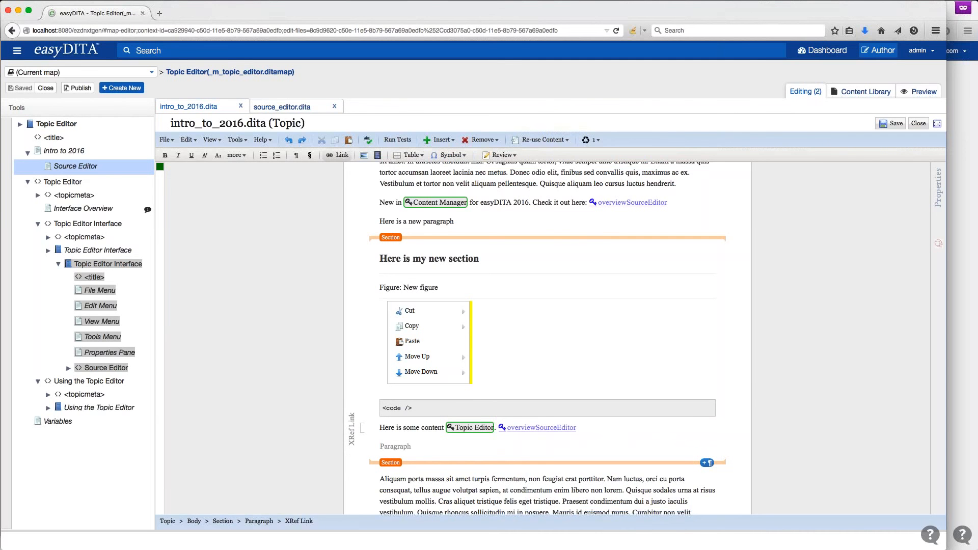
- Remove the empty placeholder paragraph below the "Here is some content" paragraph
key(Down)
key(BackSpace)
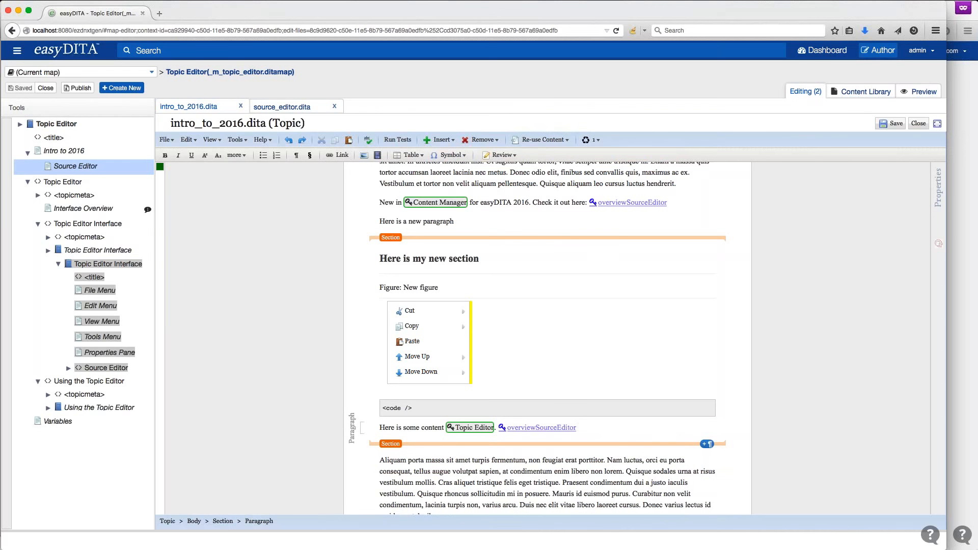
click(469, 429)
click(604, 428)
- Save and close intro_to_2016.dita, and close source_editor.dita, discarding its unsaved changes
click(894, 127)
click(917, 124)
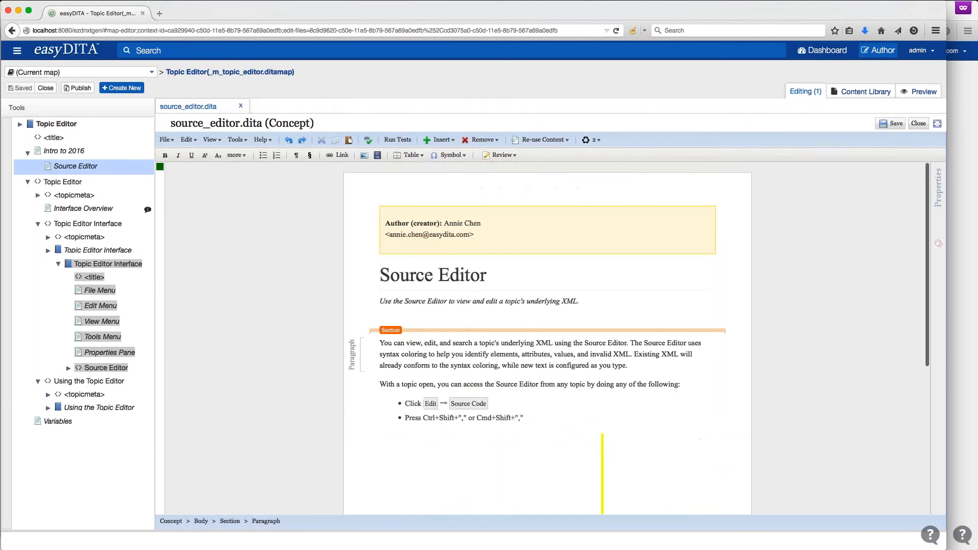
click(240, 108)
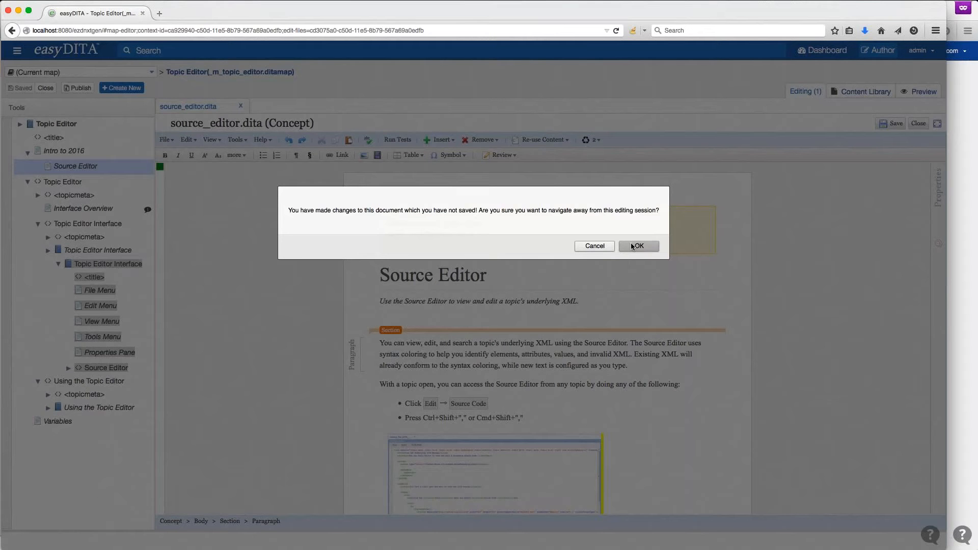
click(631, 245)
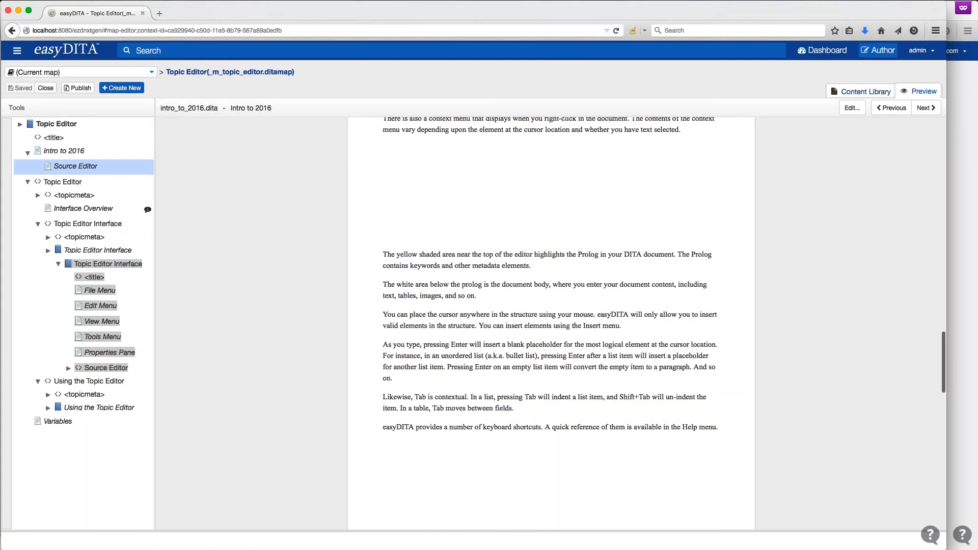
- Show the content library and widen its folder tree so the full folder names fit
click(861, 92)
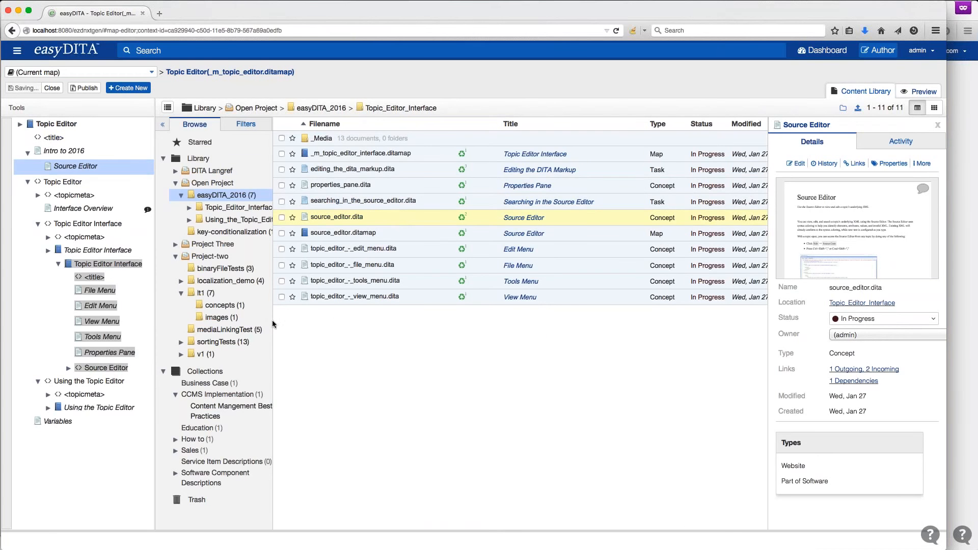
drag(272, 319, 303, 320)
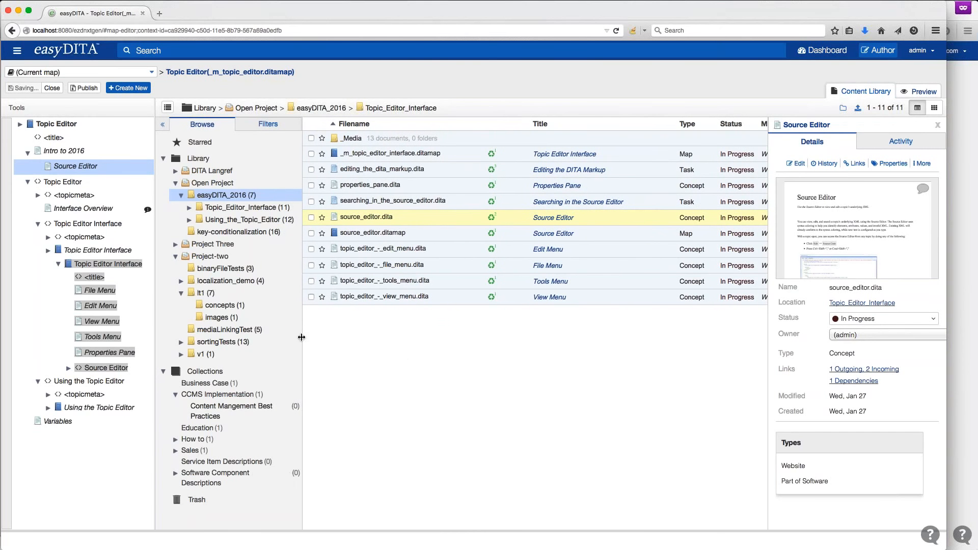
mouse_move(304, 336)
mouse_down()
mouse_move(288, 336)
mouse_move(297, 336)
mouse_up()
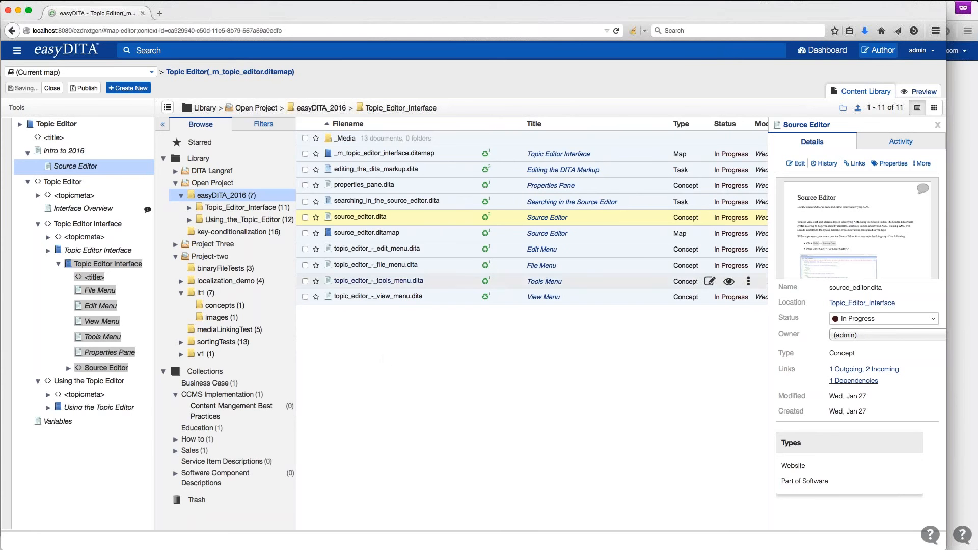
- Start a new assignment for source_editor.dita with the summary "Please make the updates to this file" and the due date Fri, Jan 29
mouse_move(361, 224)
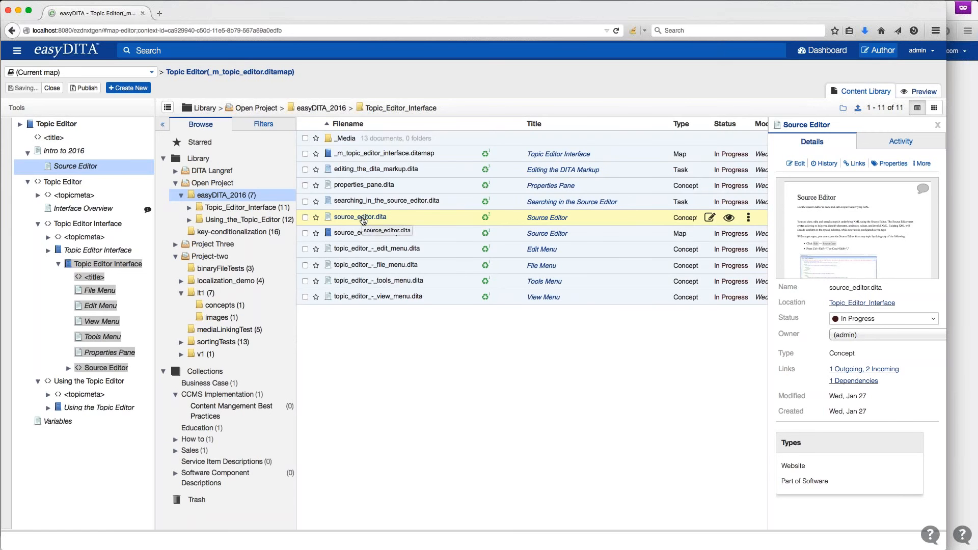
right_click(363, 219)
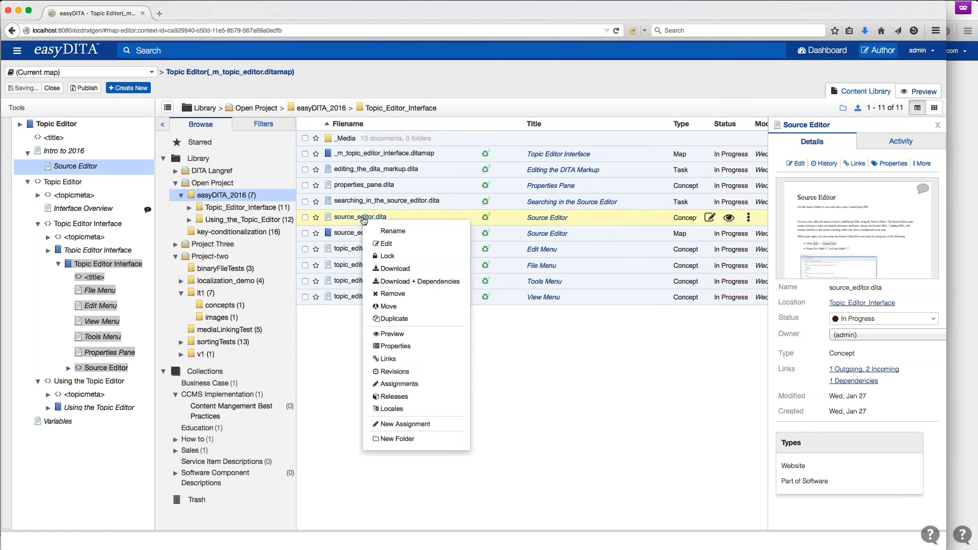
click(417, 424)
click(460, 146)
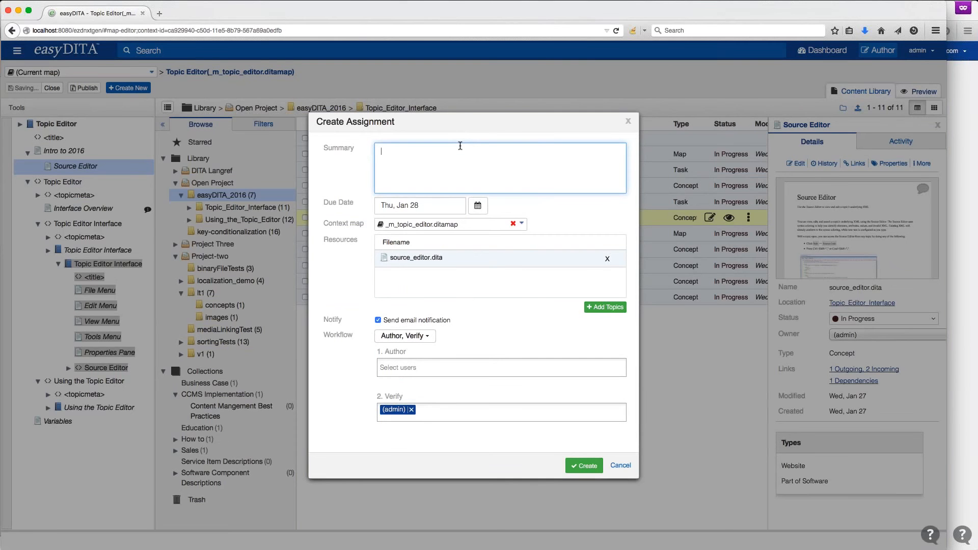
text(Please make the updates to this file)
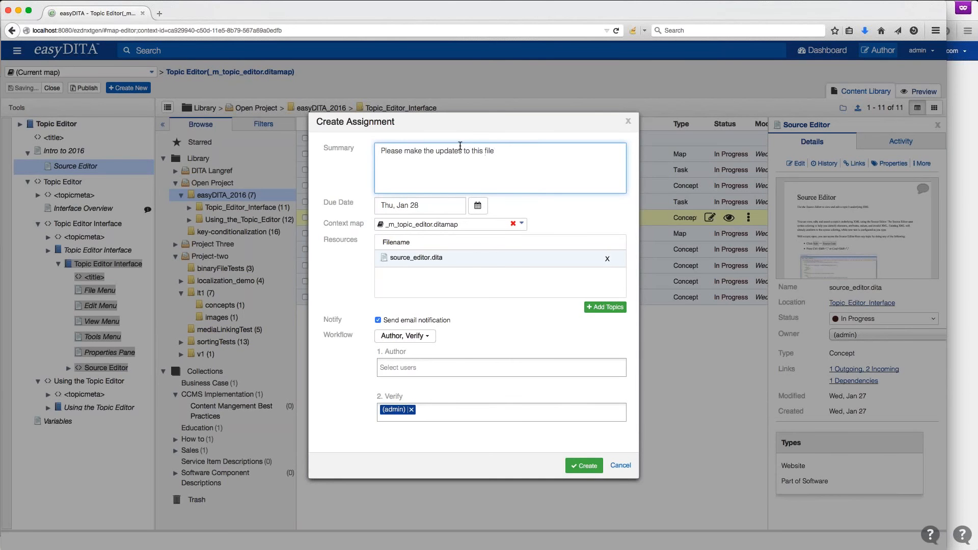
click(477, 205)
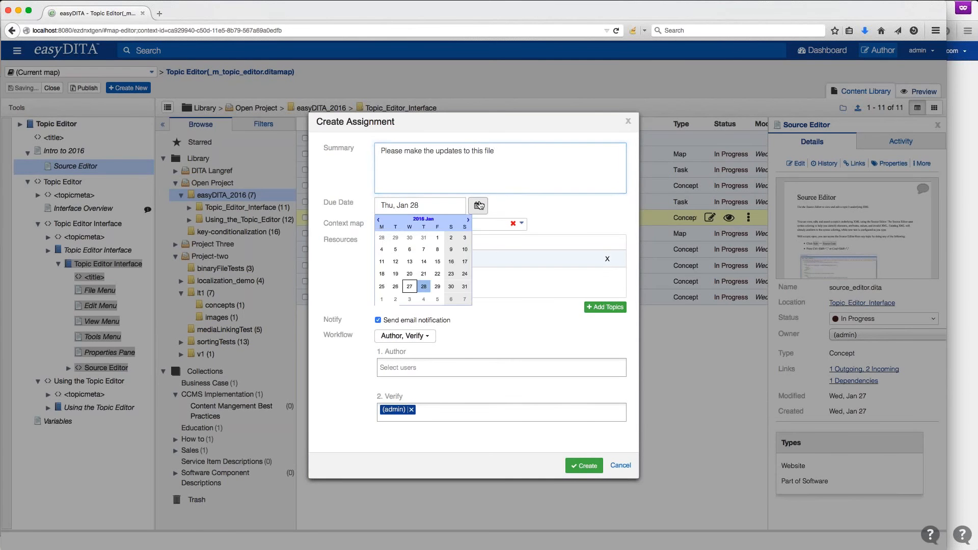
click(438, 287)
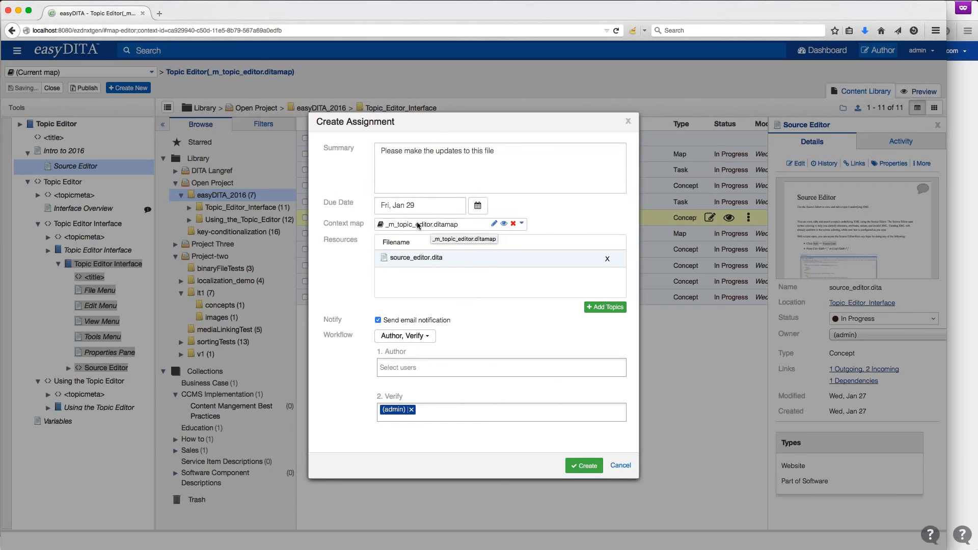
- Review the assignment's context map choices and its workflow options
click(523, 226)
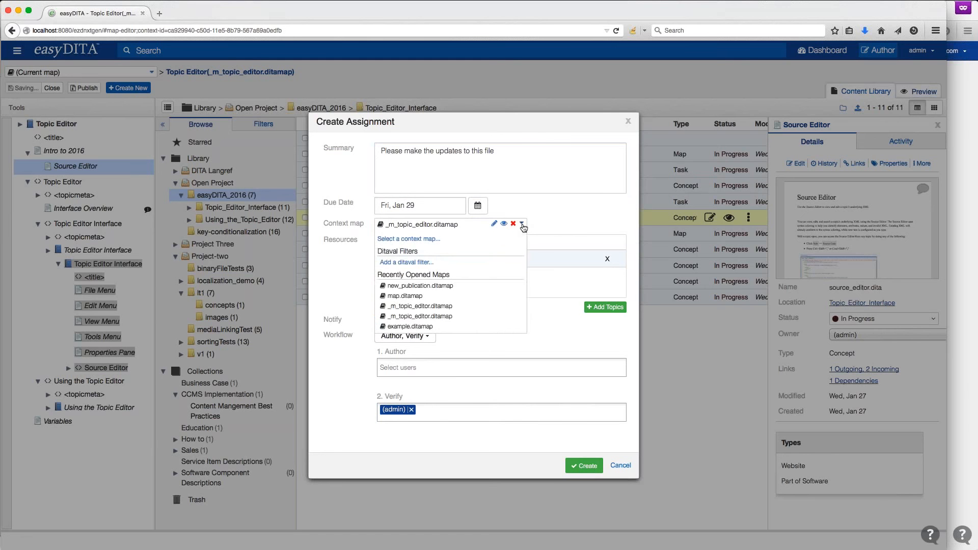
click(560, 224)
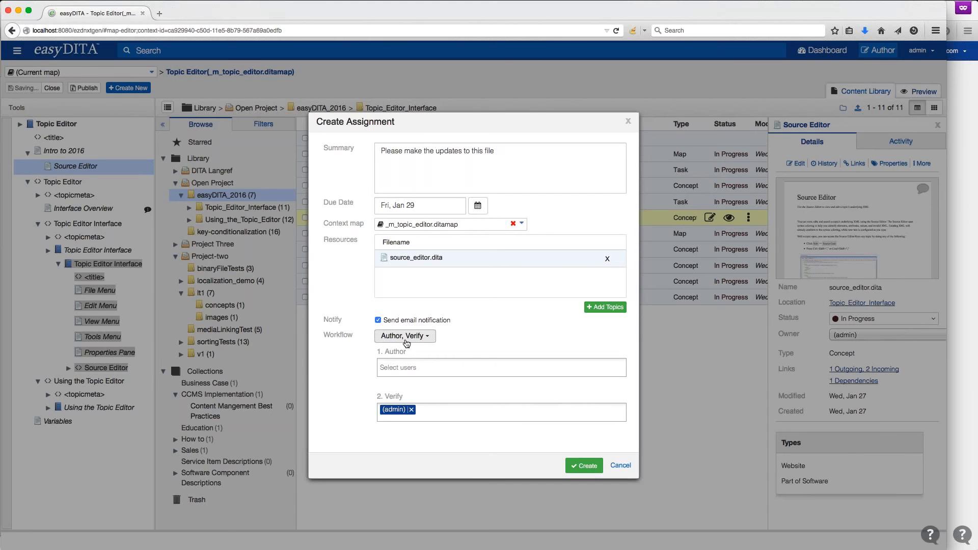
click(407, 336)
click(408, 354)
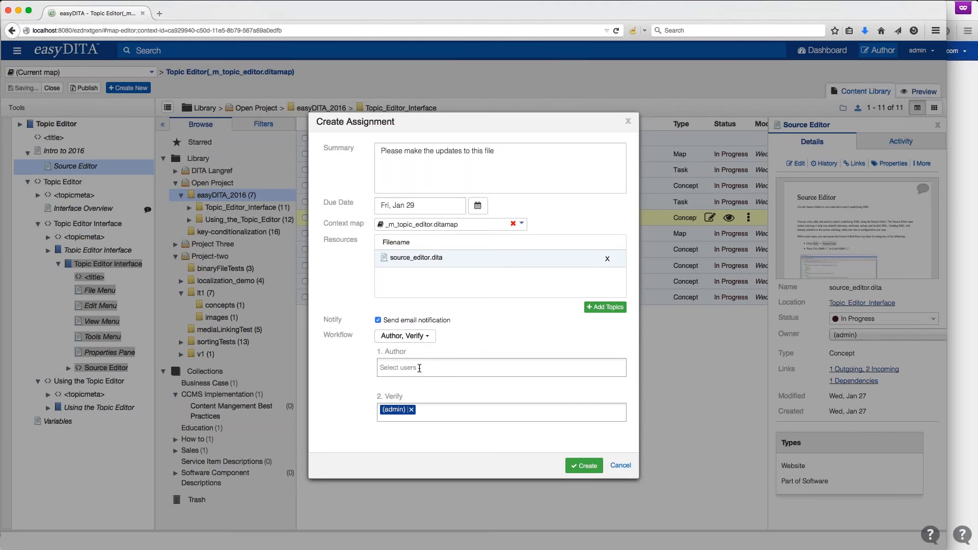
- Try the Author, Review, Verify workflow for the assignment, and switch it back to Author, Verify
click(419, 337)
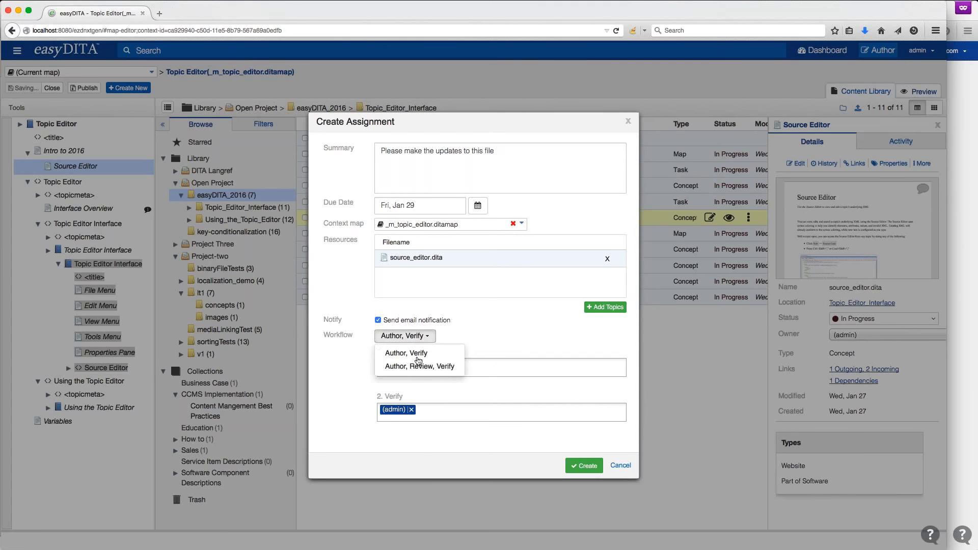
click(417, 365)
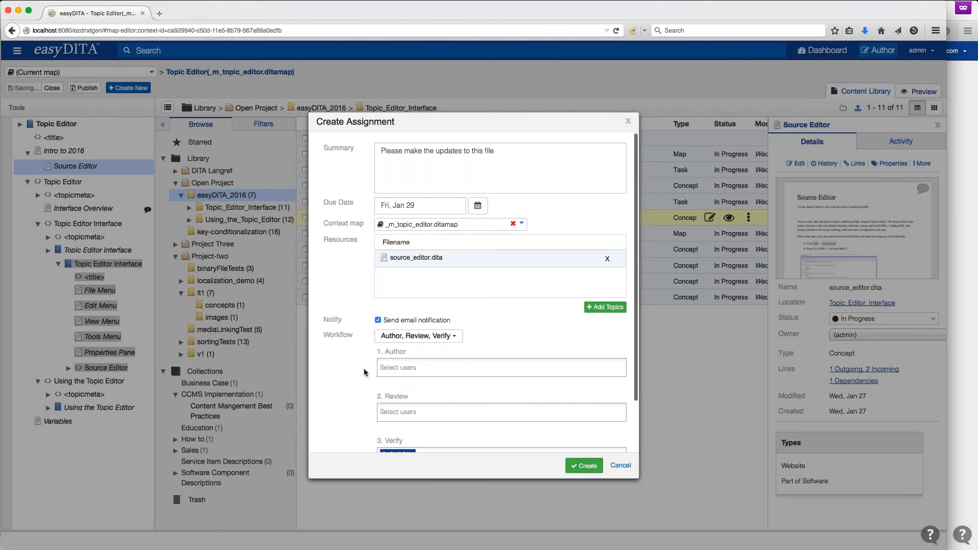
scroll(354, 369, down, 2)
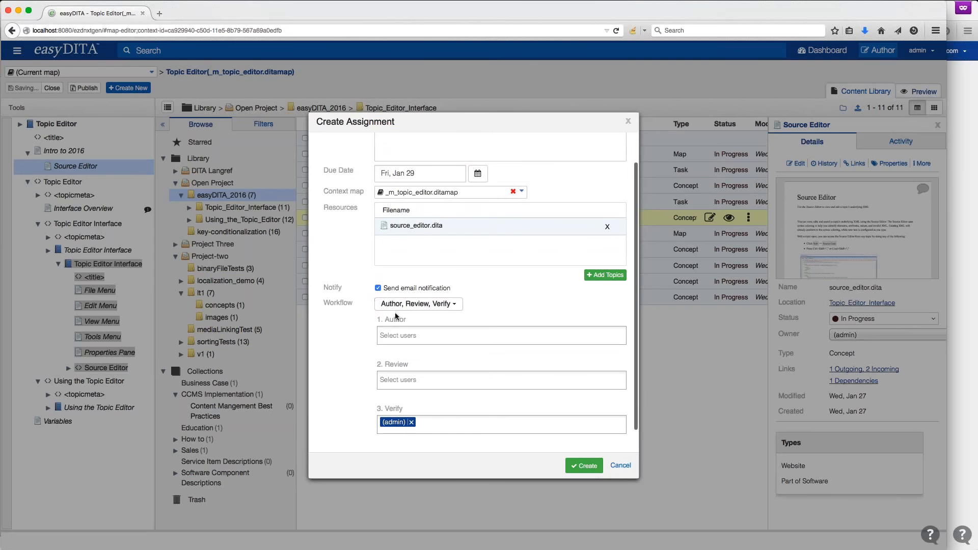
click(426, 305)
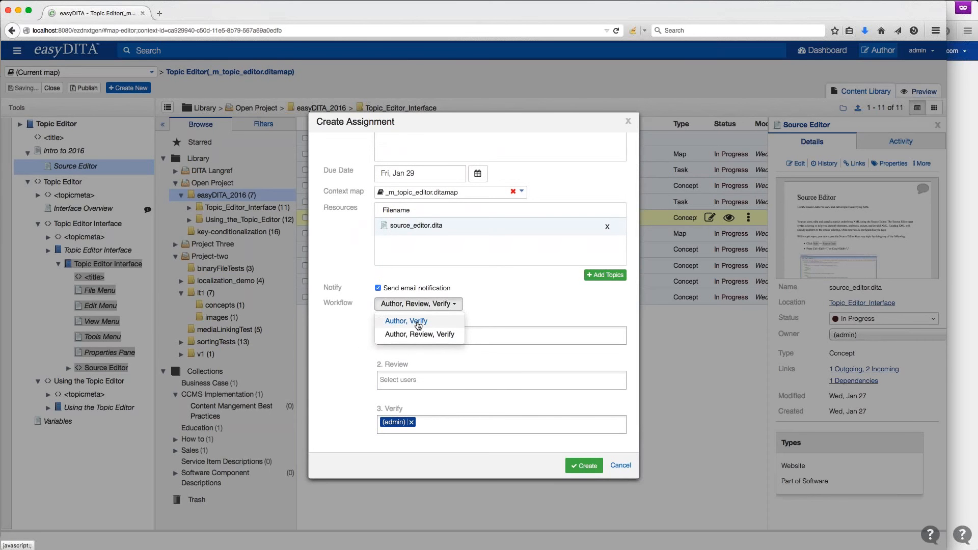
click(418, 326)
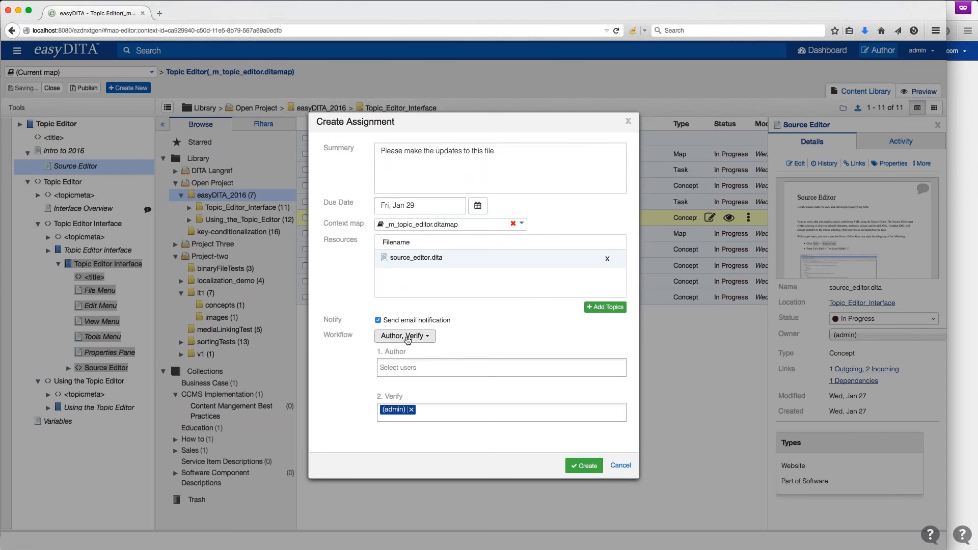
- Assign the workflow's Author step to the user matching "pat" and create the assignment
click(405, 367)
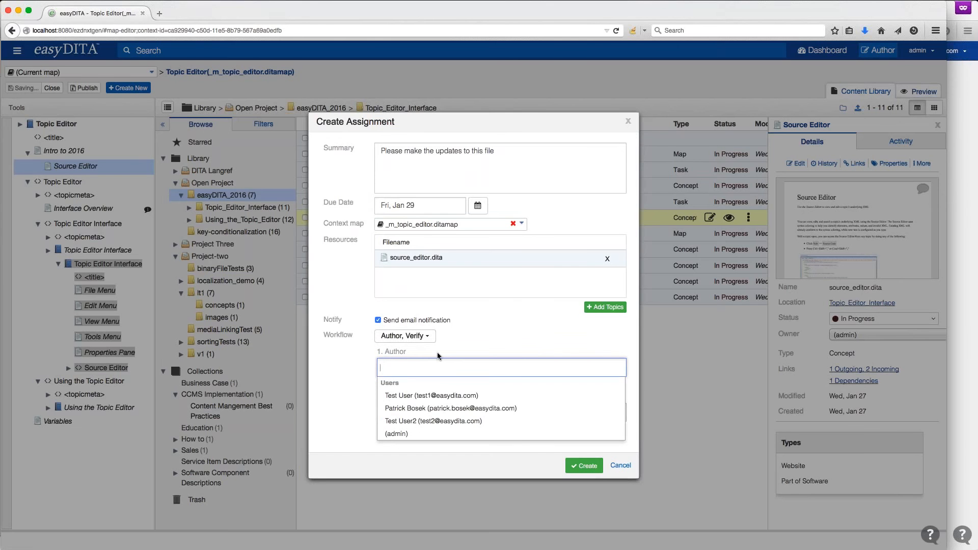
text(pat)
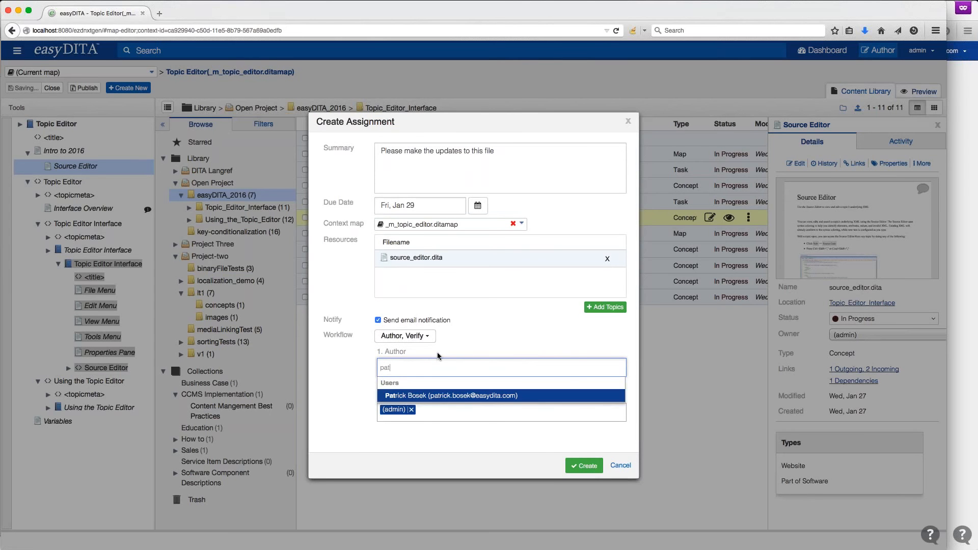
key(Return)
click(503, 333)
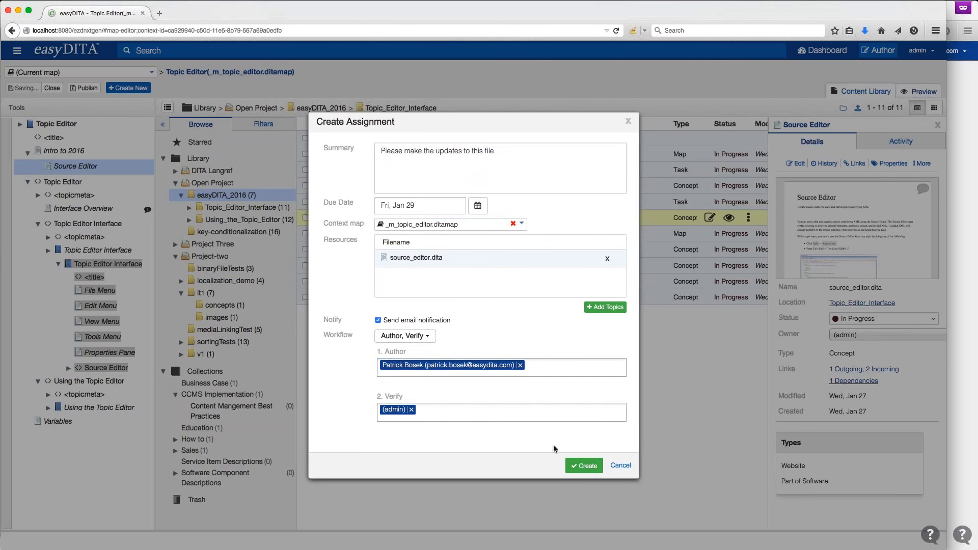
click(584, 465)
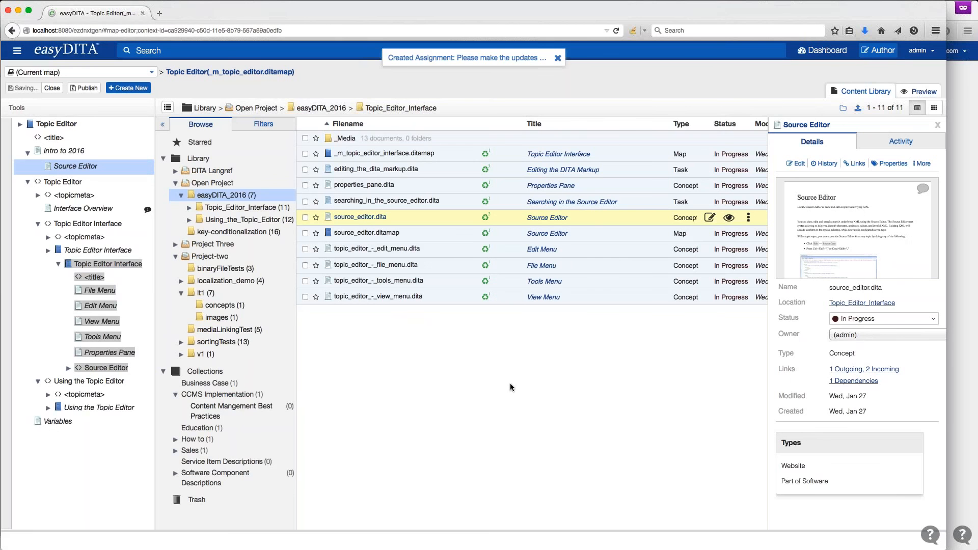
- Switch to the assignee's browser window, open the new assignment from the inbox and preview source_editor.dita
click(962, 212)
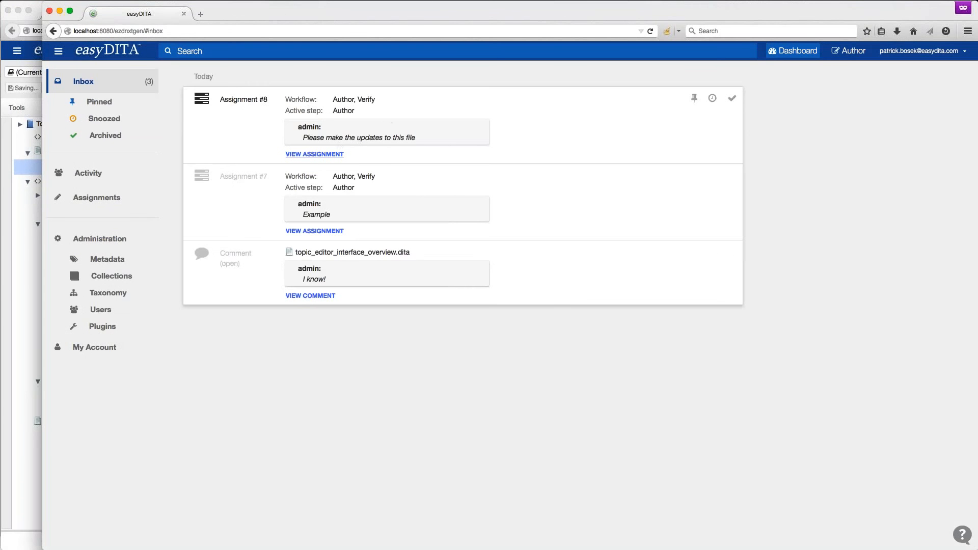
click(320, 155)
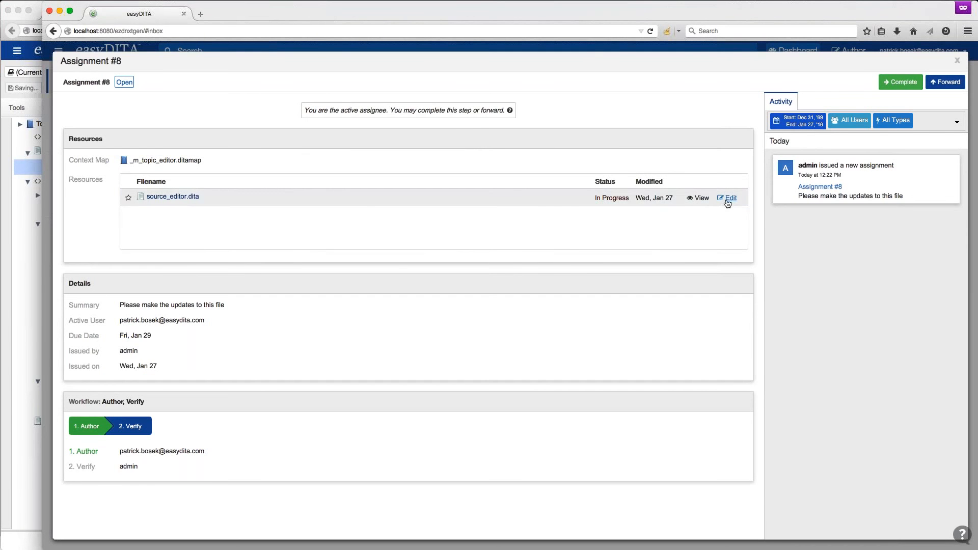
click(699, 199)
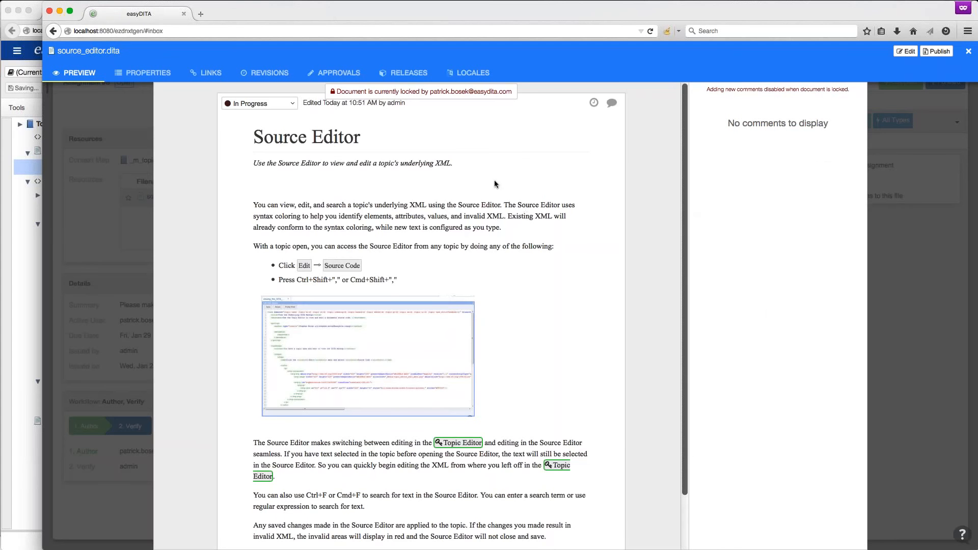
scroll(513, 263, down, 2)
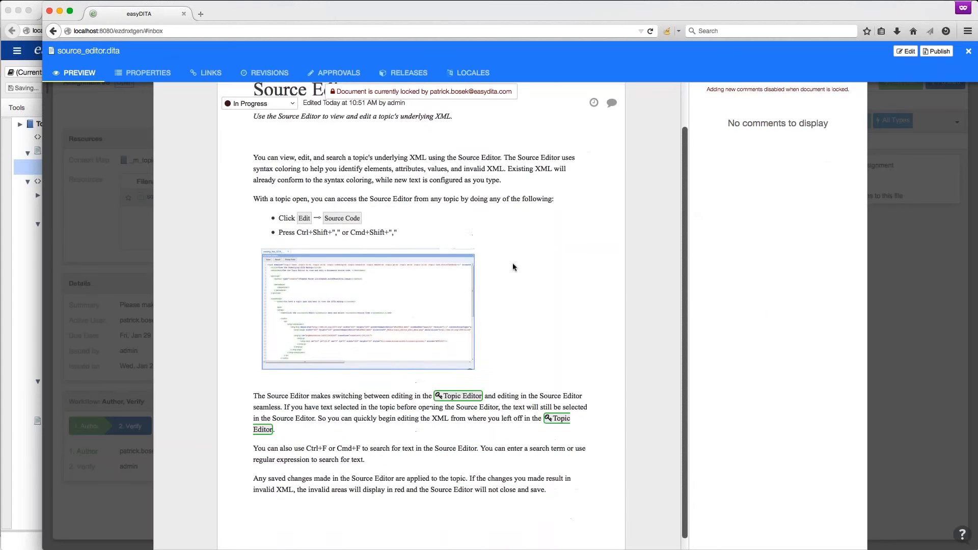
scroll(512, 263, up, 2)
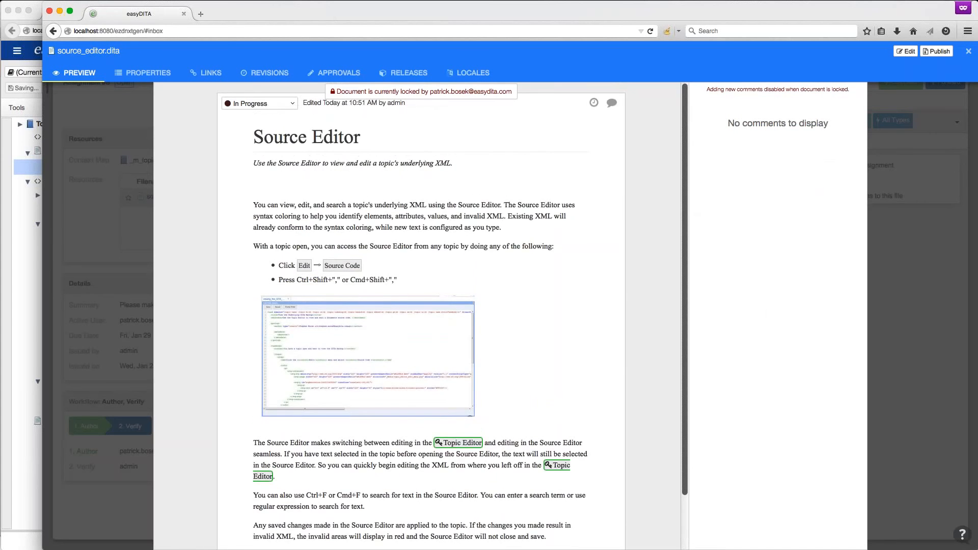
- Go from source_editor.dita's properties to its library folder and commit the locked file with status In Progress
click(146, 74)
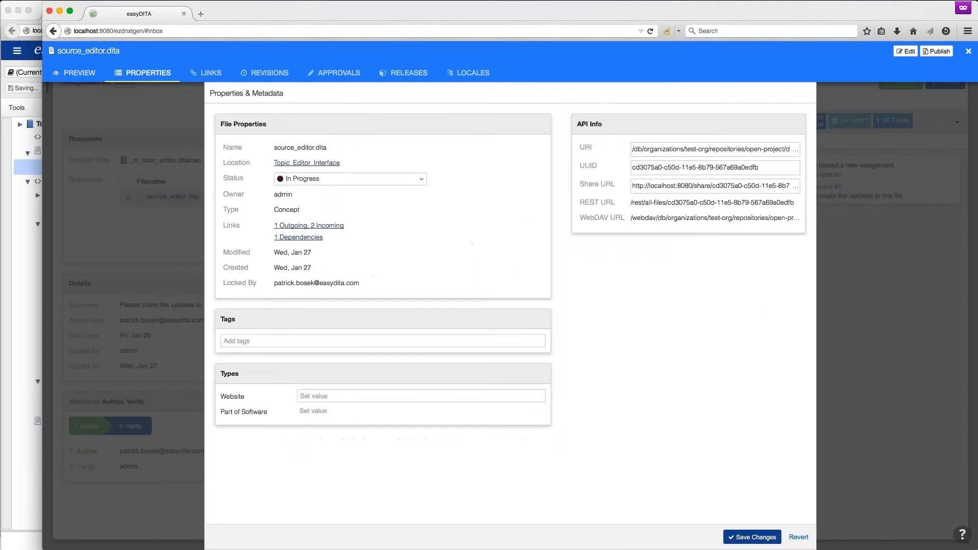
click(309, 166)
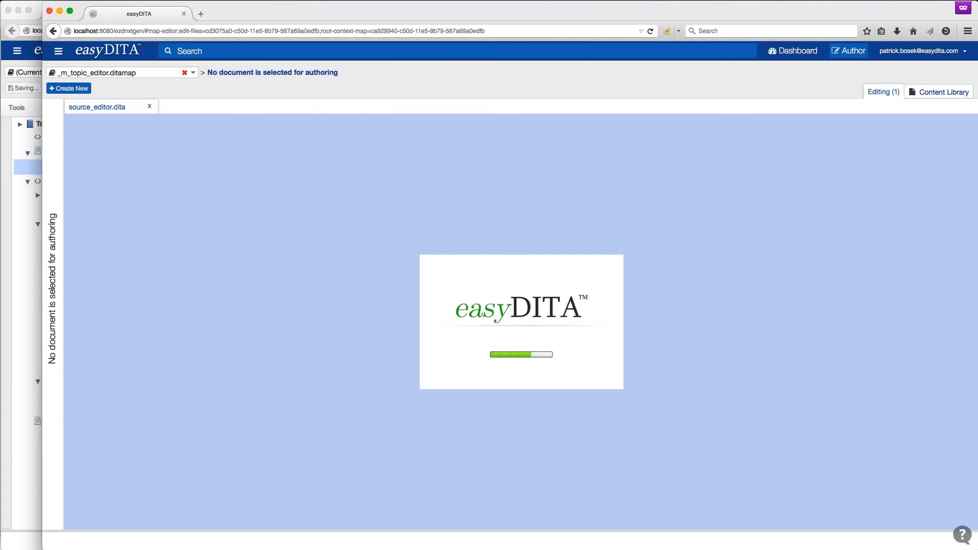
click(928, 95)
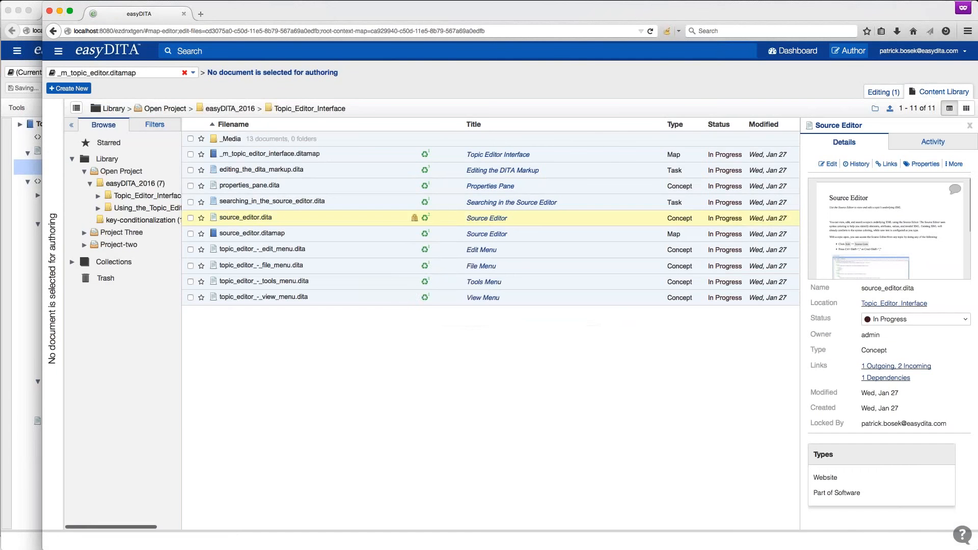
right_click(399, 218)
click(440, 256)
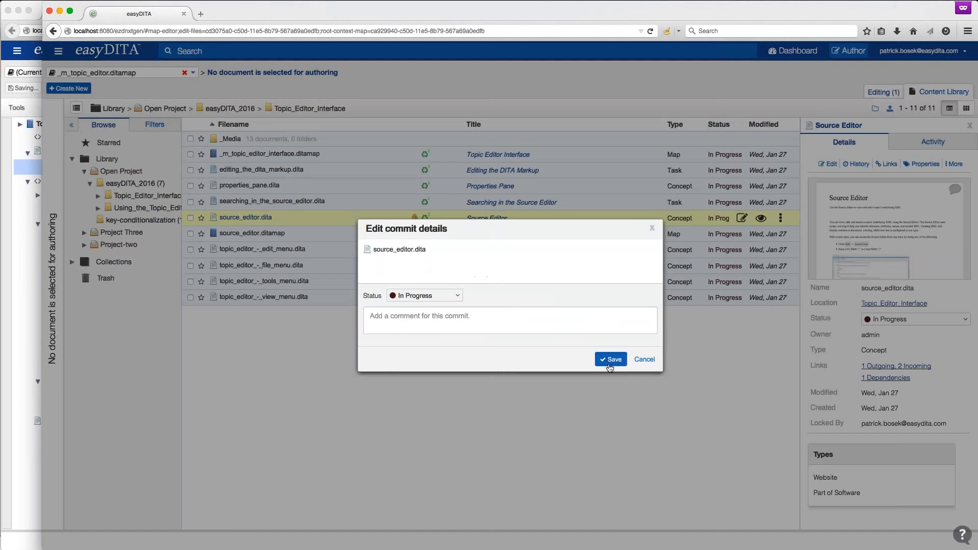
click(610, 359)
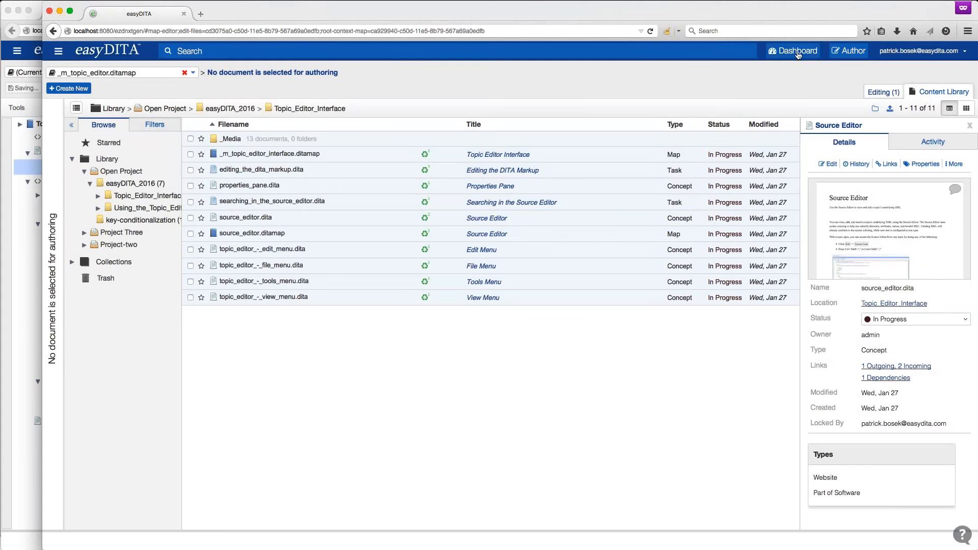
- Reopen the update assignment from the dashboard inbox and view its source_editor.dita resource
click(798, 54)
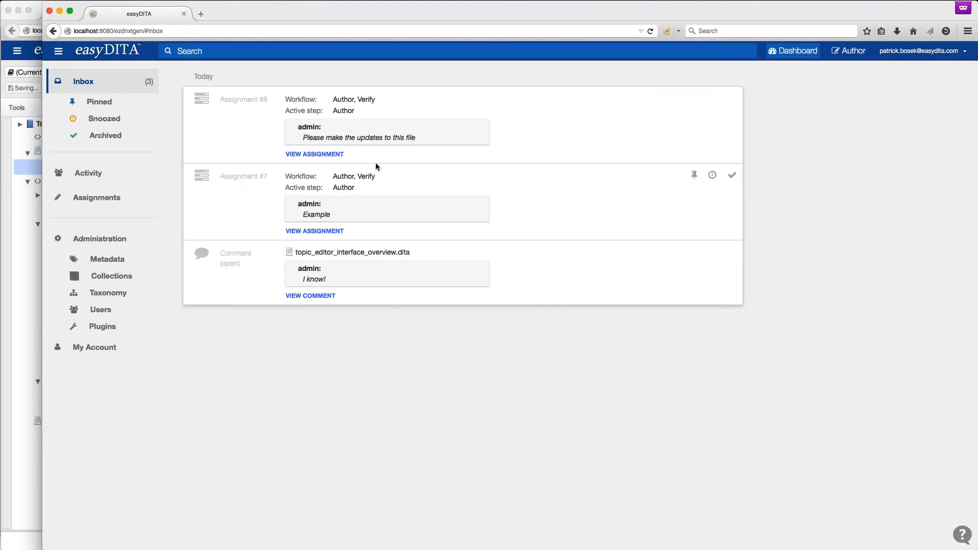
click(330, 156)
click(688, 200)
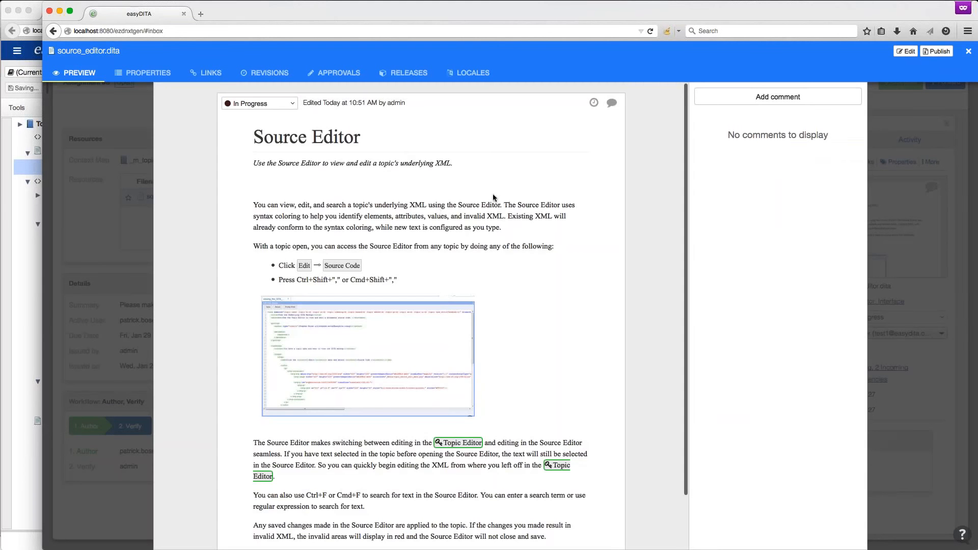
scroll(440, 213, down, 2)
scroll(489, 203, up, 2)
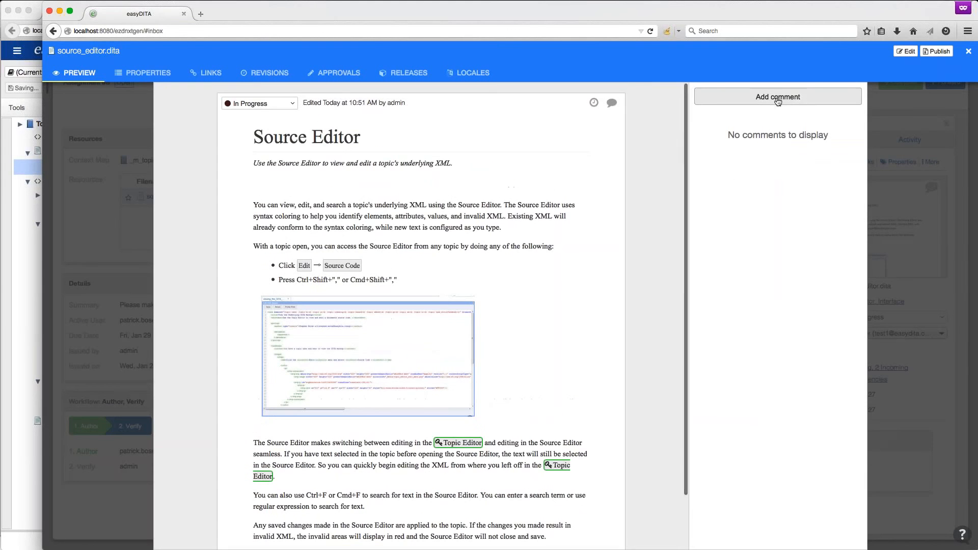
- Add the comment "This content needs an update" to the paragraph beginning "You can view, edit, and search"
click(802, 99)
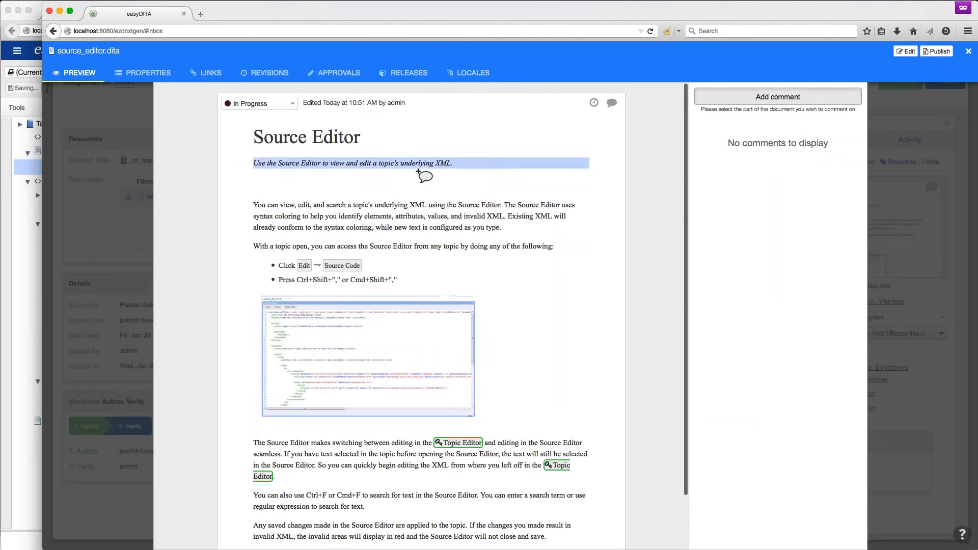
click(417, 219)
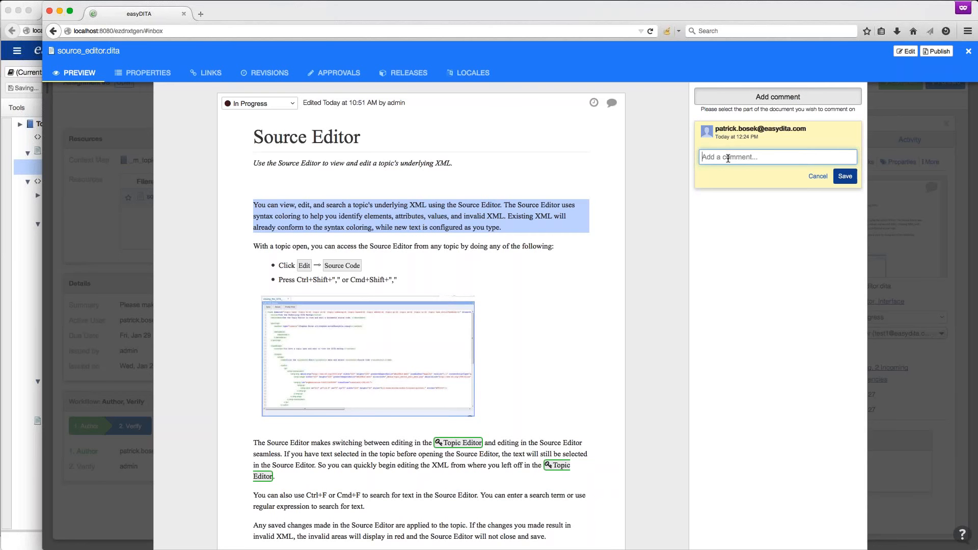
text(Th)
key(BackSpace)
key(BackSpace)
text(This content needs an update)
click(844, 177)
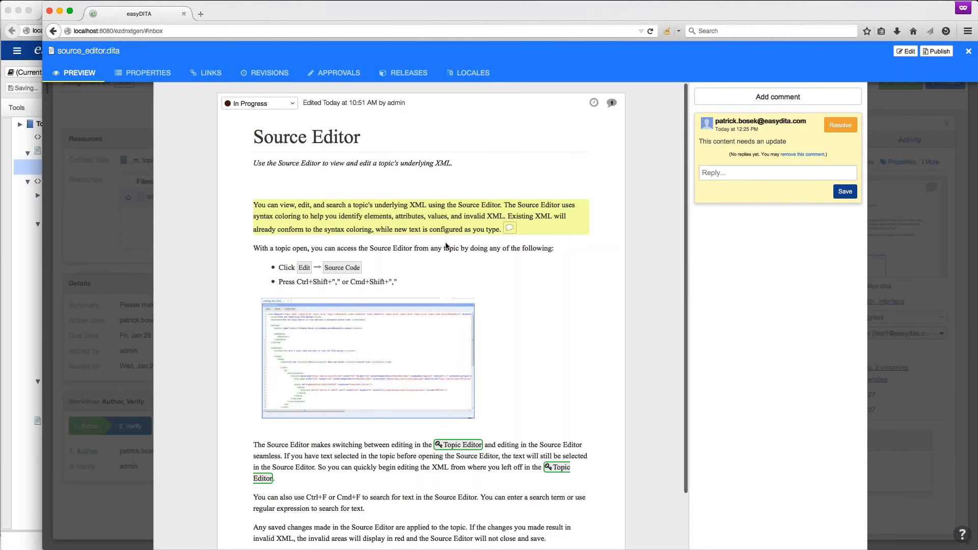
- Close the preview and complete the assignment's Author step with the comment "Added a few comments"
click(969, 52)
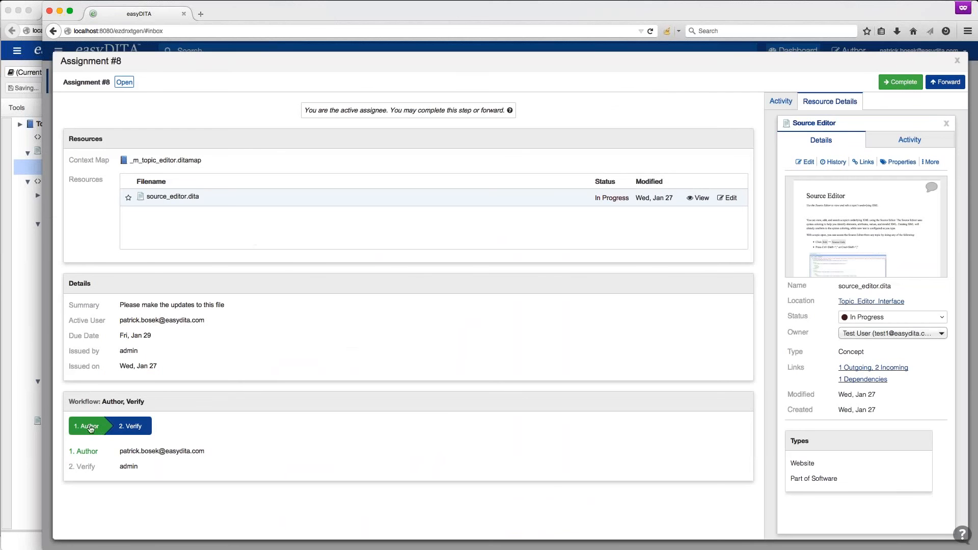
click(906, 82)
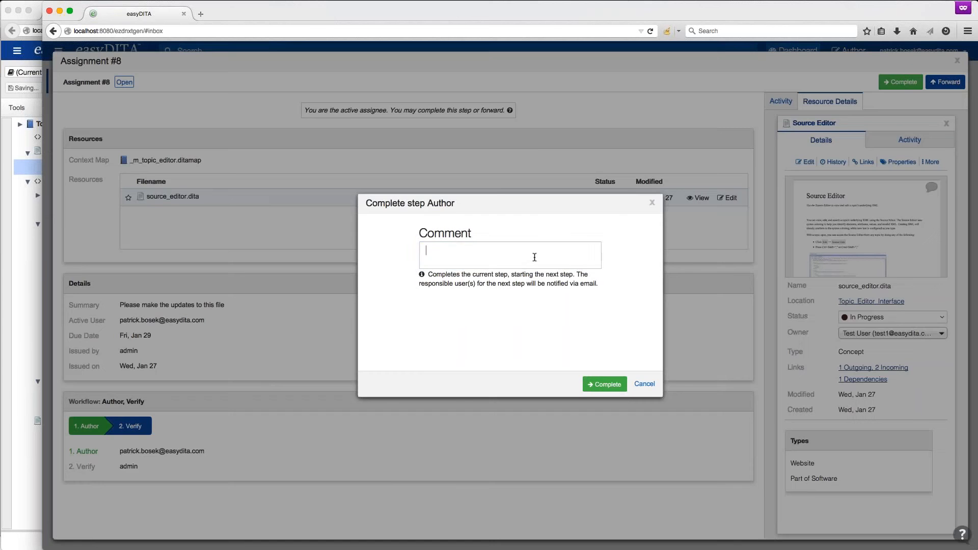
click(533, 257)
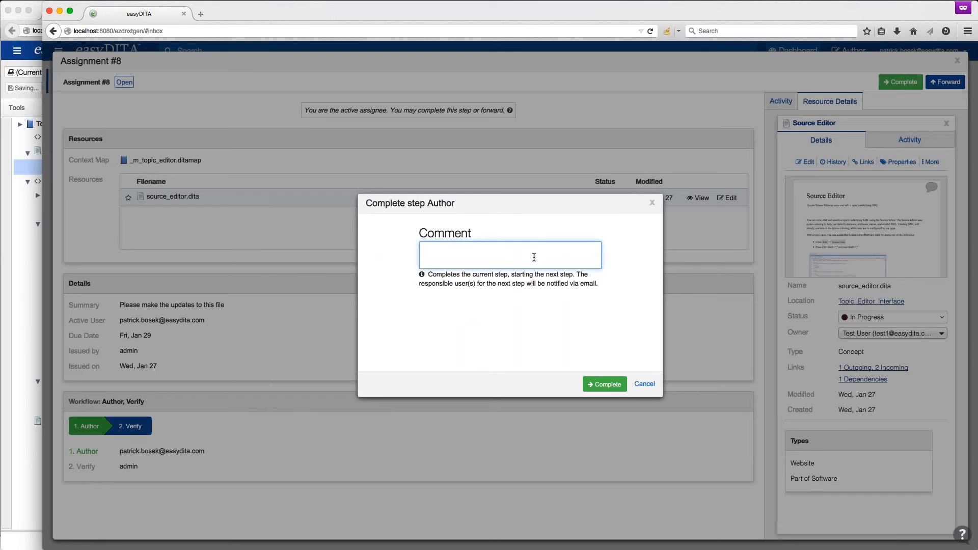
text(Added a few comments)
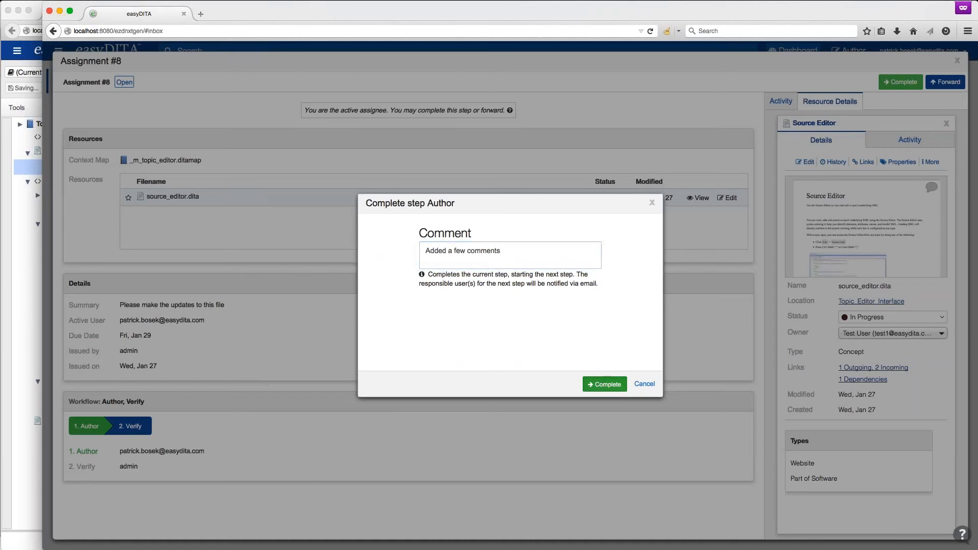
click(604, 384)
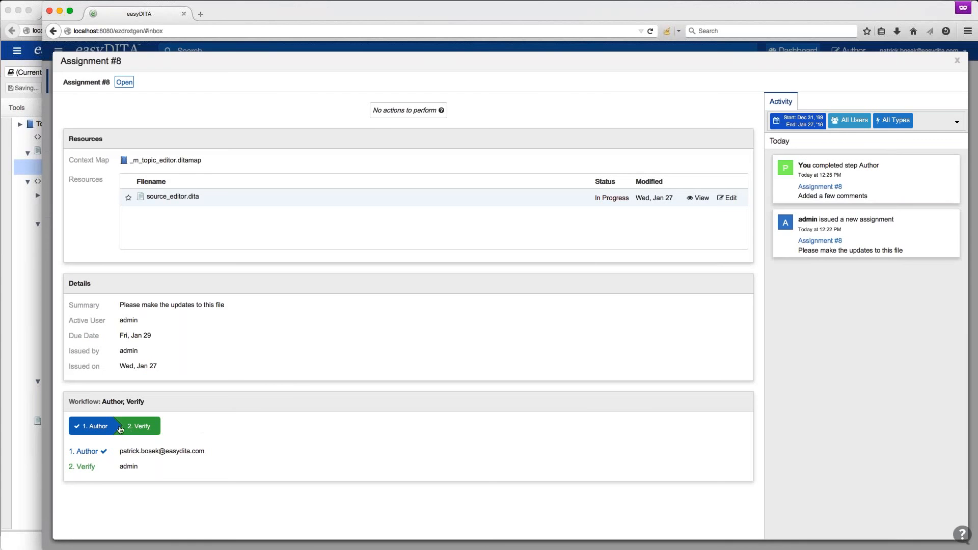
- Switch to the admin's browser window and open the new source_editor.dita comment from the dashboard inbox, highlighting its paragraph
click(27, 277)
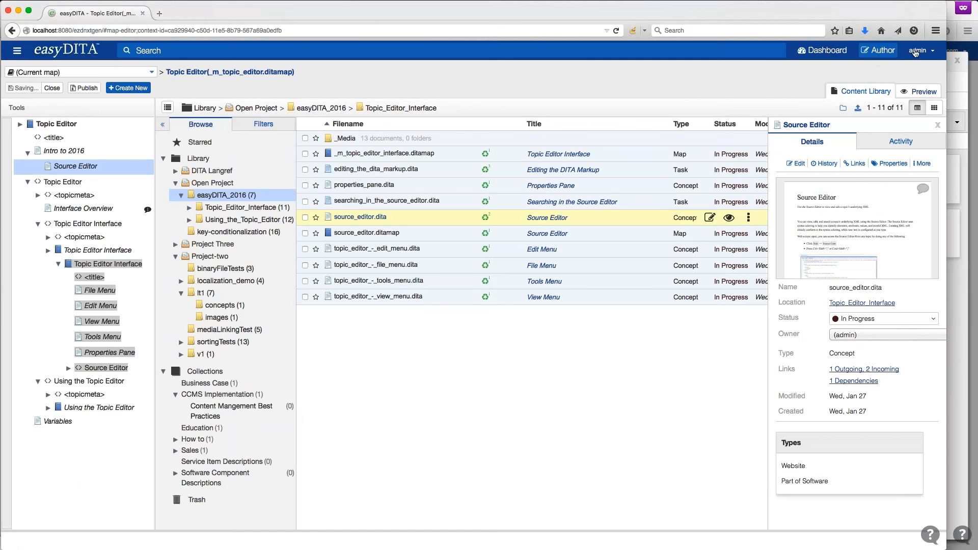
click(832, 54)
click(59, 80)
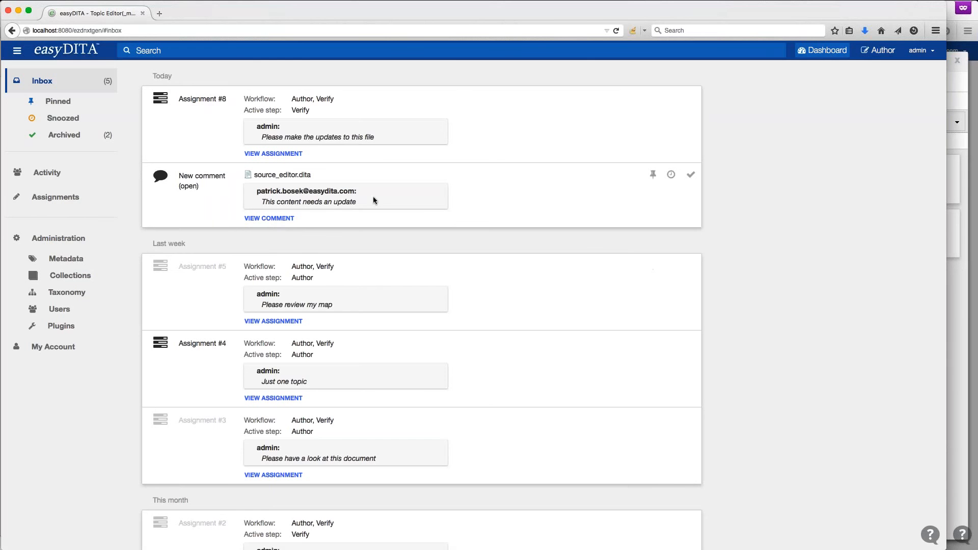
click(284, 220)
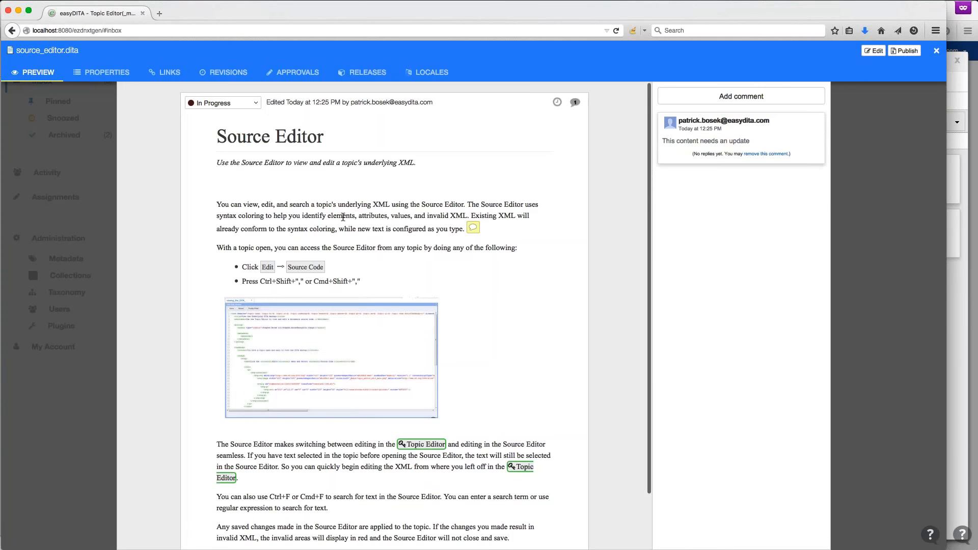
click(780, 135)
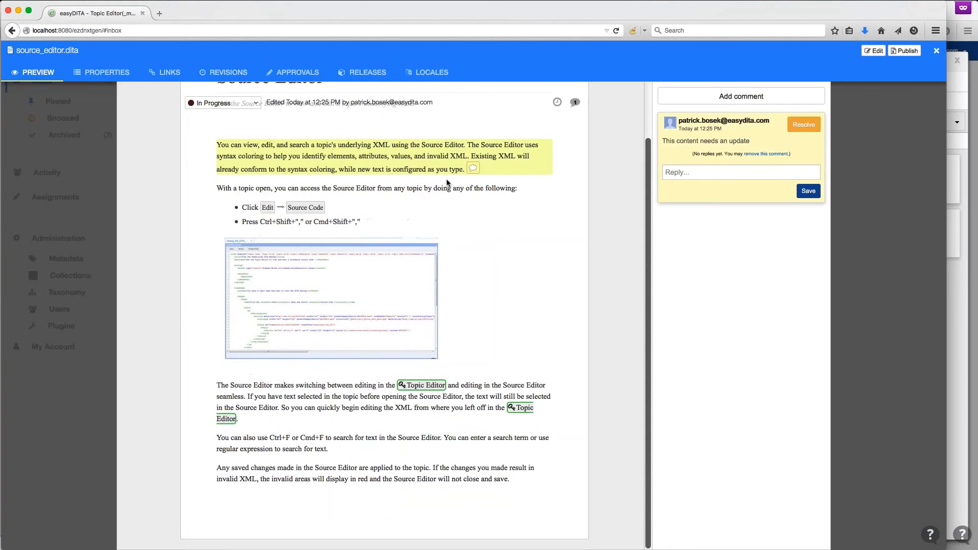
scroll(345, 166, up, 2)
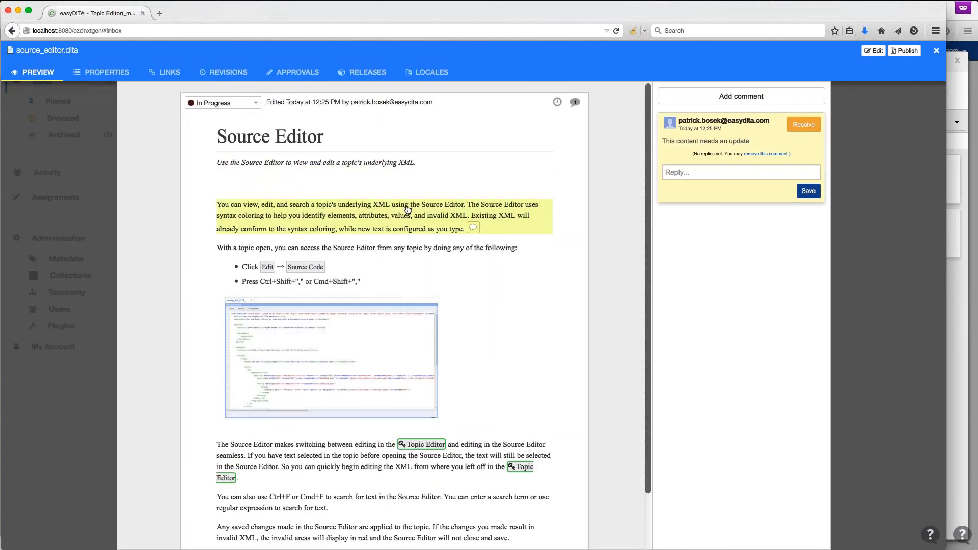
- Reply "Ok, I'll make a change" to the comment on source_editor.dita and close the preview
click(741, 173)
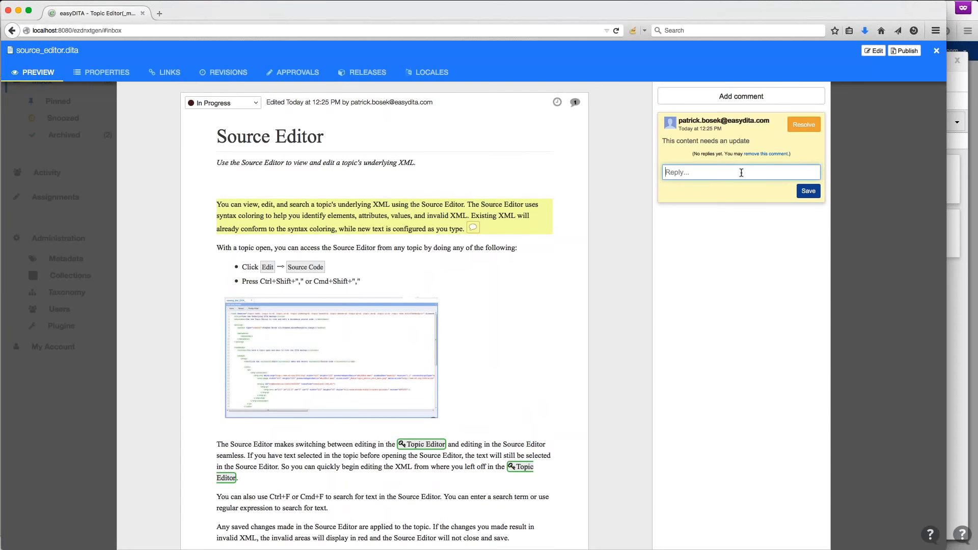
text(Ok, I'll make a change)
click(807, 192)
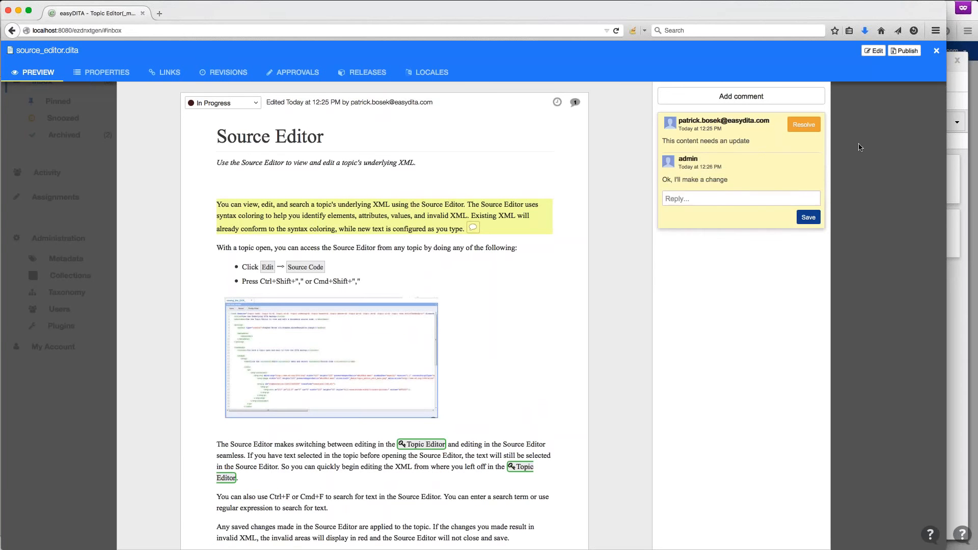
click(866, 129)
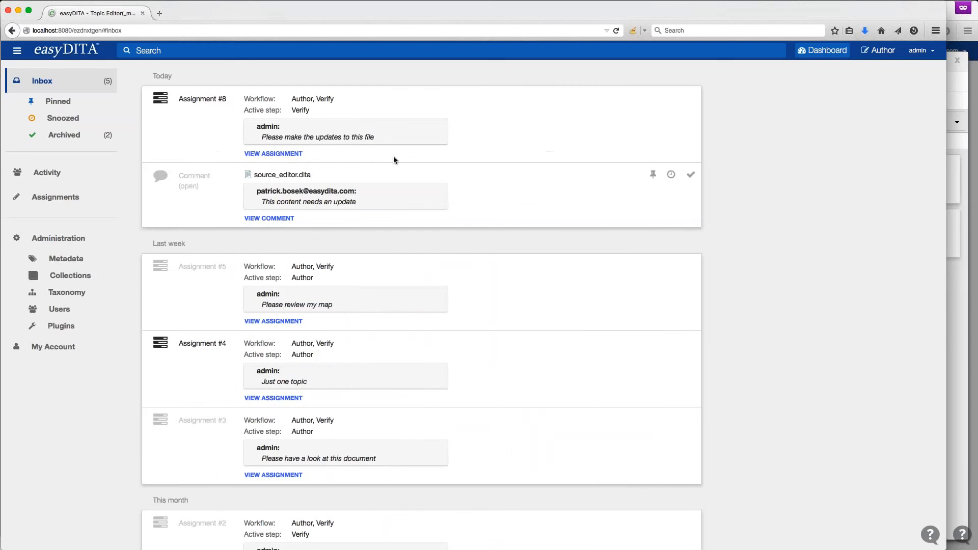
- Open Assignment #8 from the inbox and review the users it can be forwarded to, leaving without forwarding it
click(291, 157)
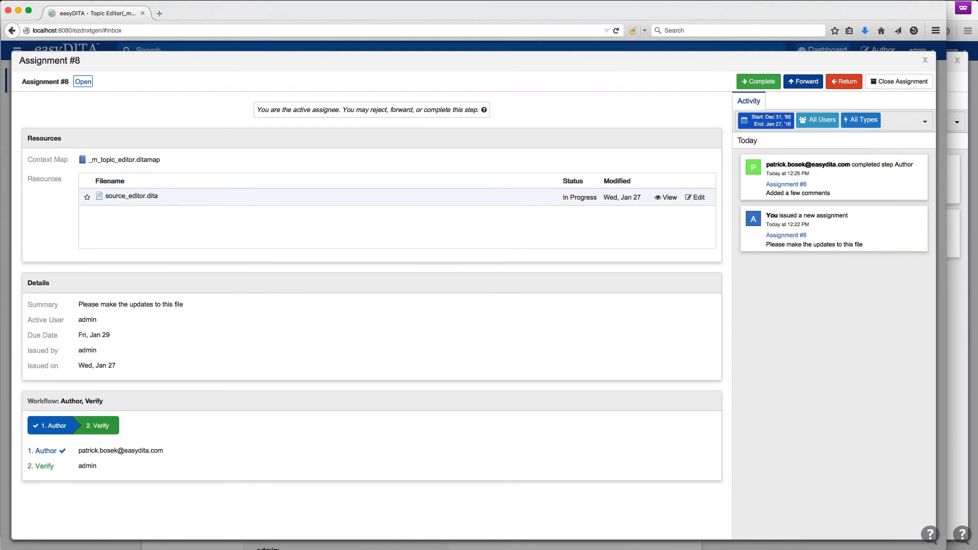
click(808, 83)
click(536, 230)
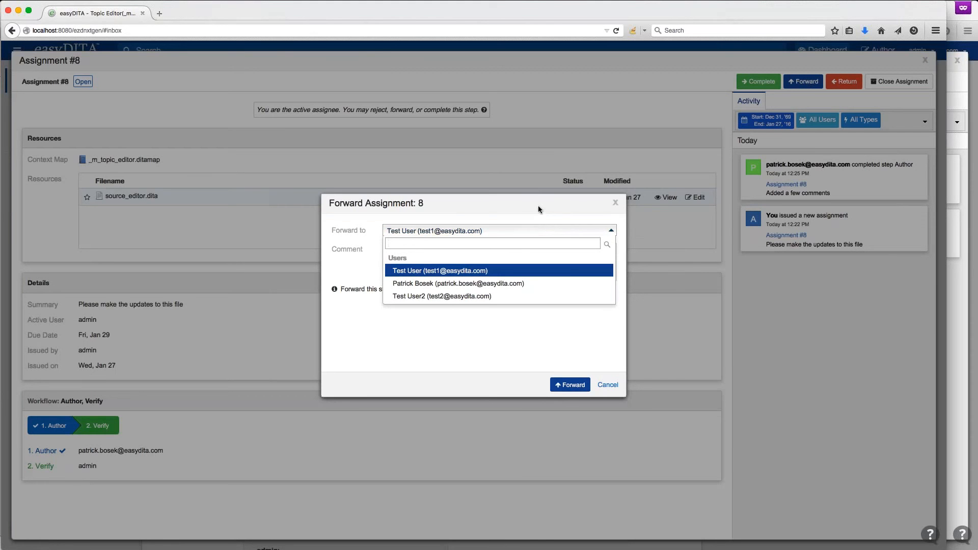
click(539, 204)
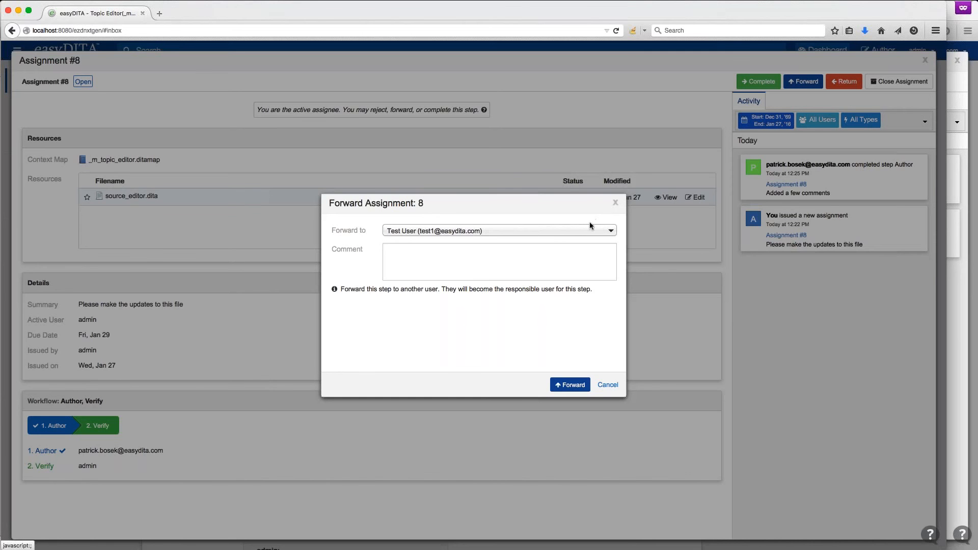
click(579, 232)
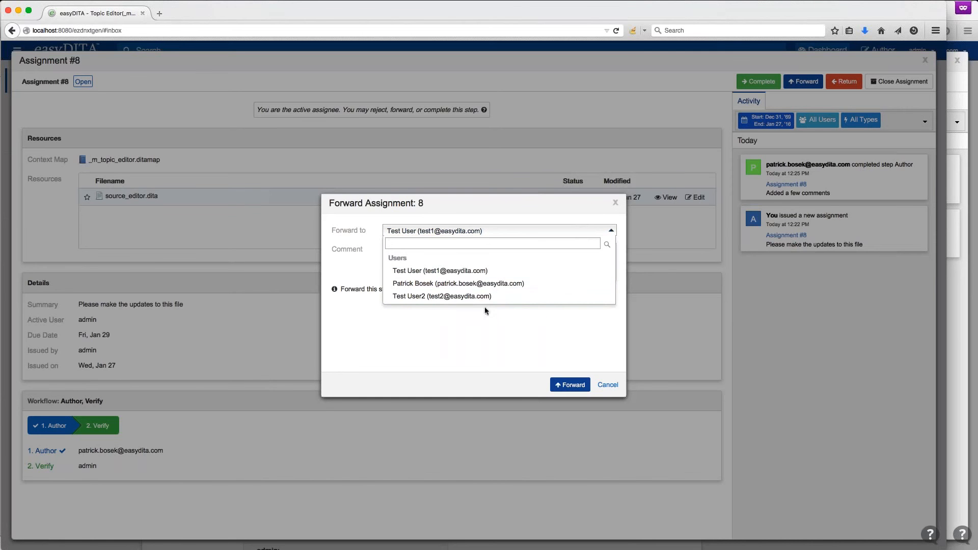
click(360, 262)
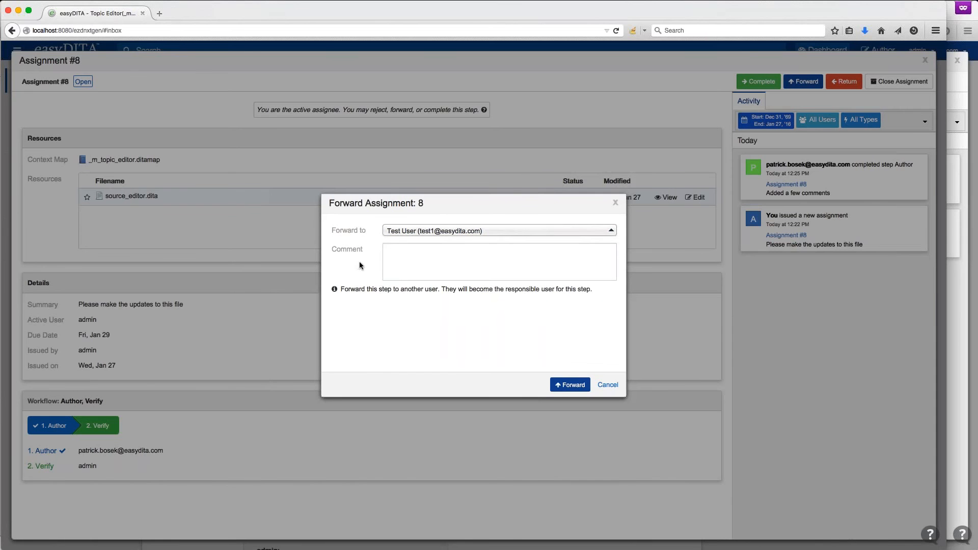
click(609, 387)
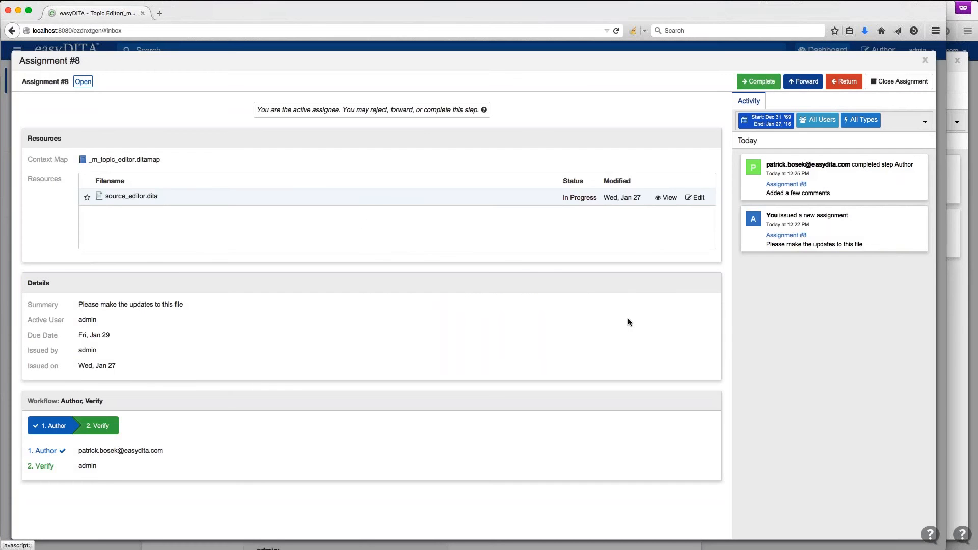
- Complete the assignment's Verify step with Close Work Request enabled and close the assignment
click(760, 82)
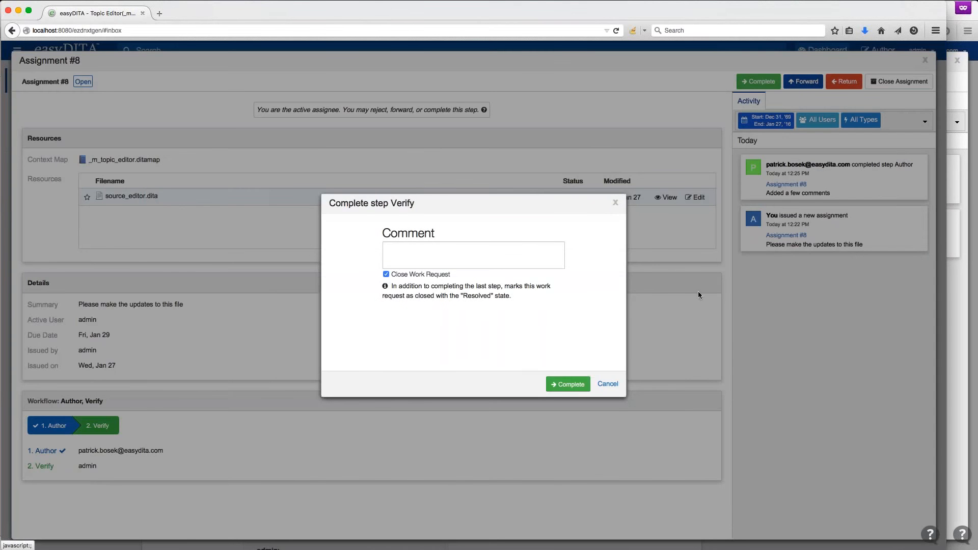
click(563, 386)
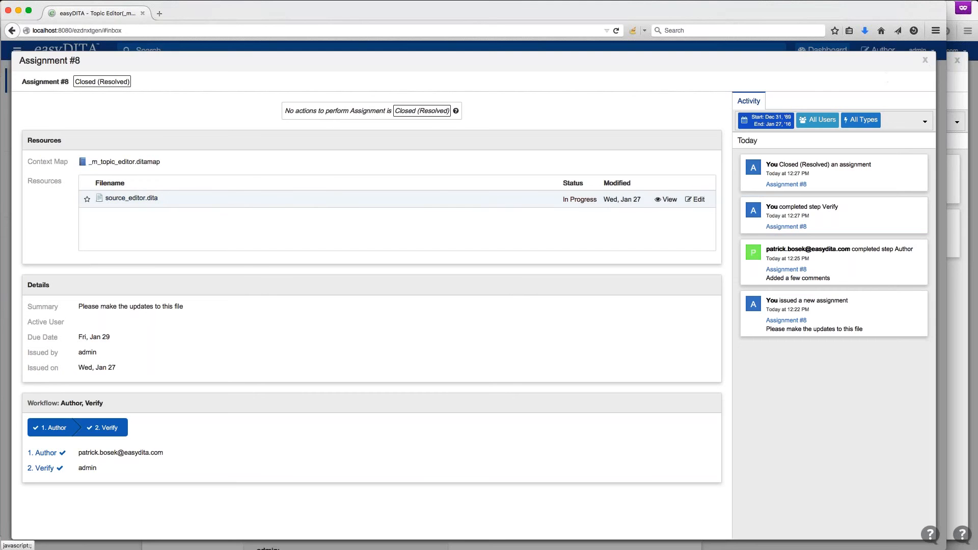
click(926, 59)
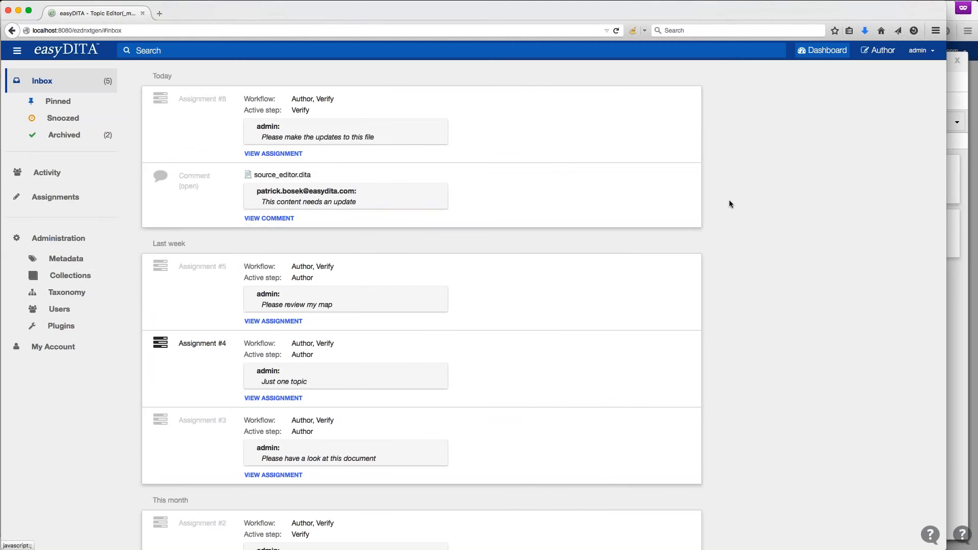
- Go to the Author area and slightly widen the map pane and the library browse pane
click(870, 52)
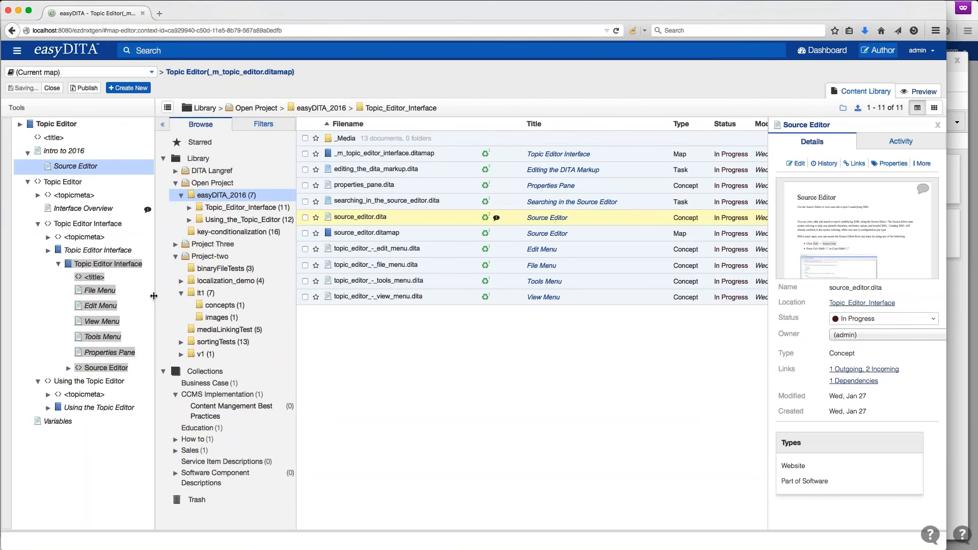
drag(155, 296, 158, 296)
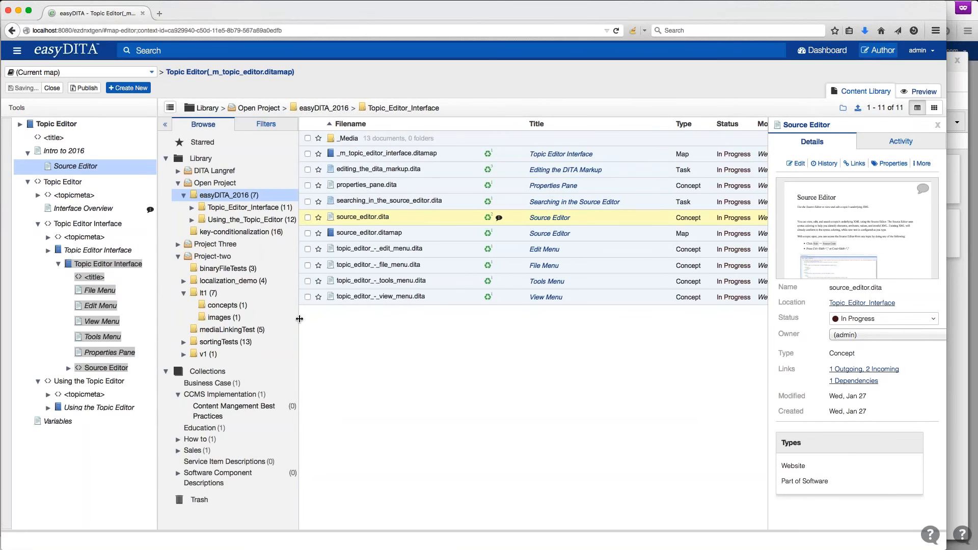
drag(300, 319, 308, 318)
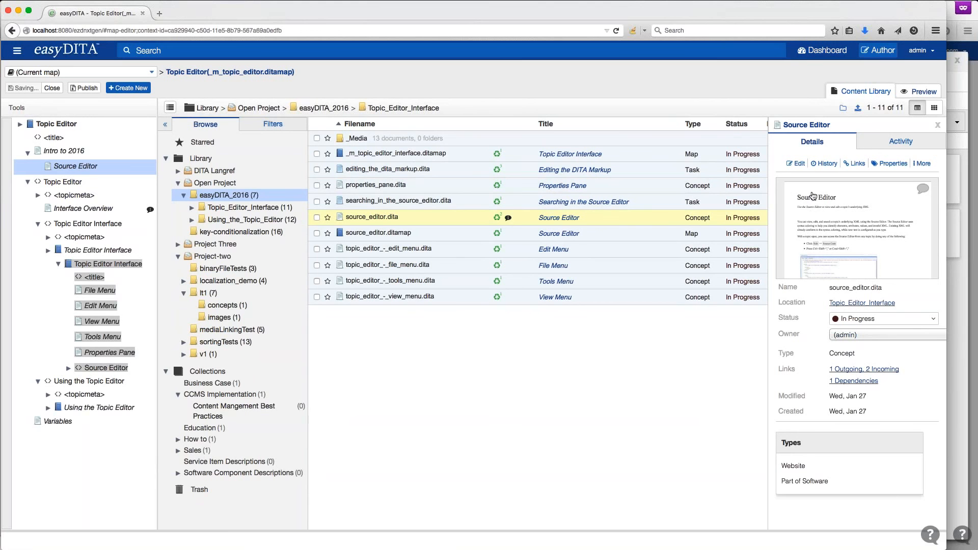
- View the revision history of source_editor.dita, and compare Revision 5 of the Intro to 2016 topic with the current document
click(826, 164)
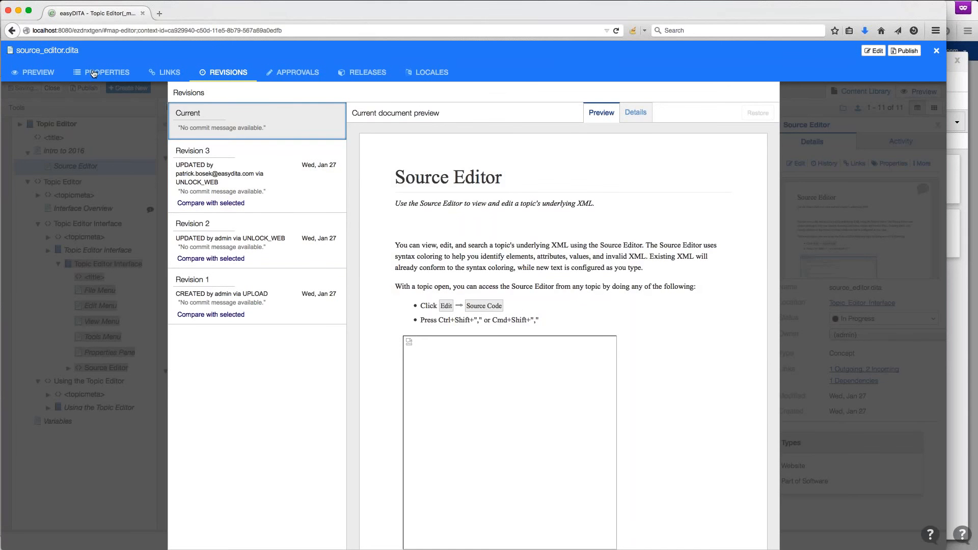
click(936, 51)
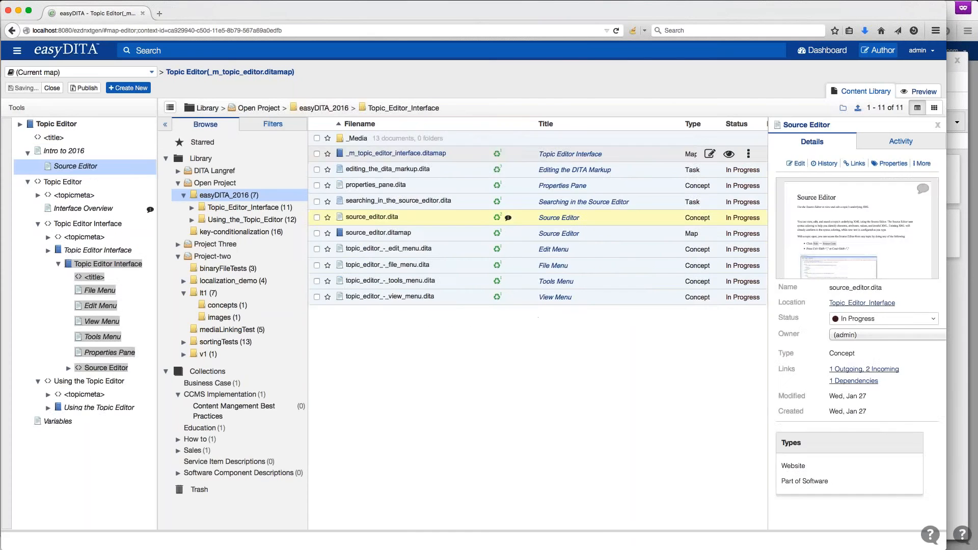
click(141, 152)
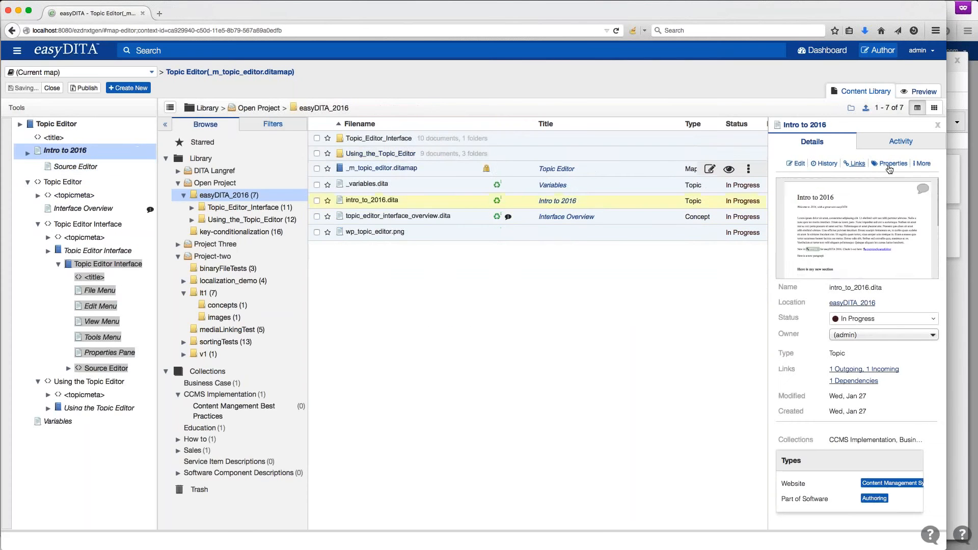
click(824, 163)
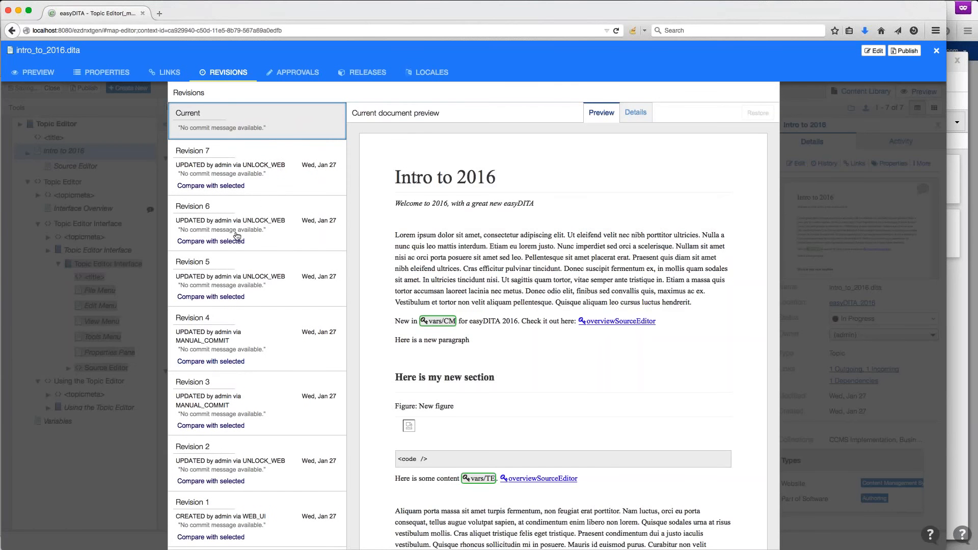
click(230, 296)
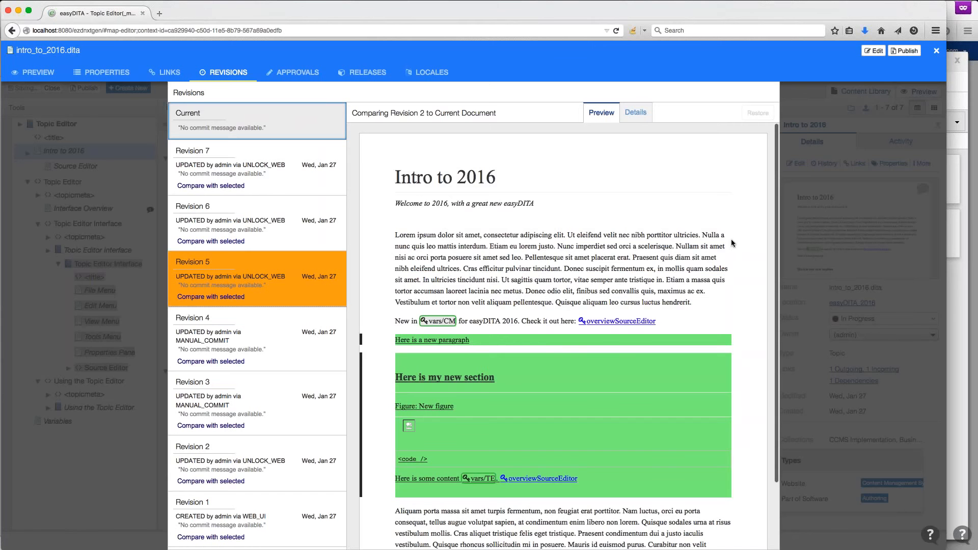
- Add the tags Serivce Offering and Collateral in the properties of intro_to_2016.dita
click(125, 77)
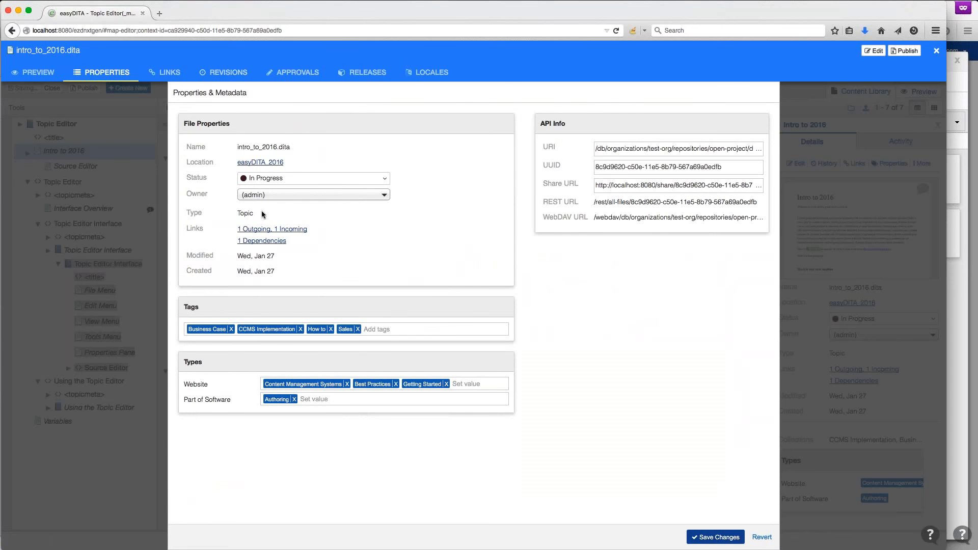
click(397, 330)
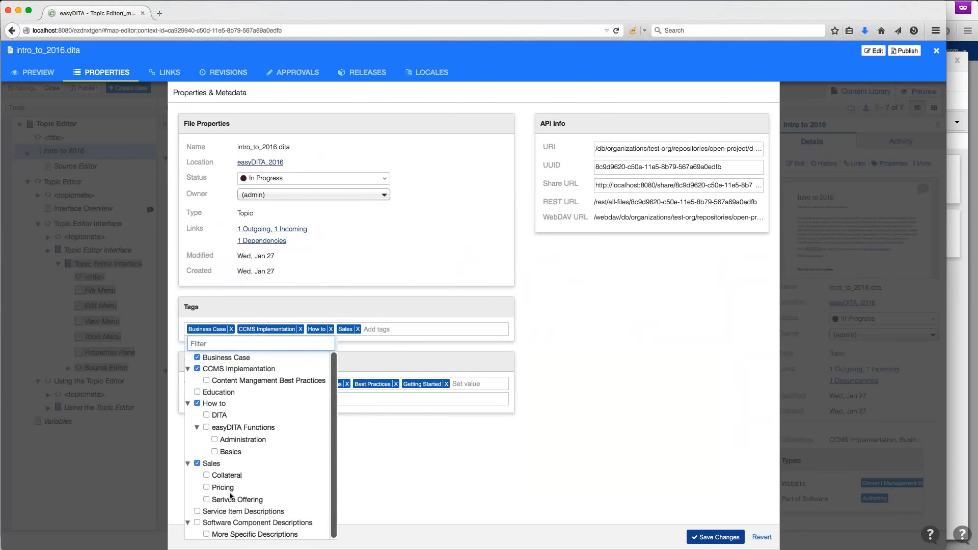
click(237, 499)
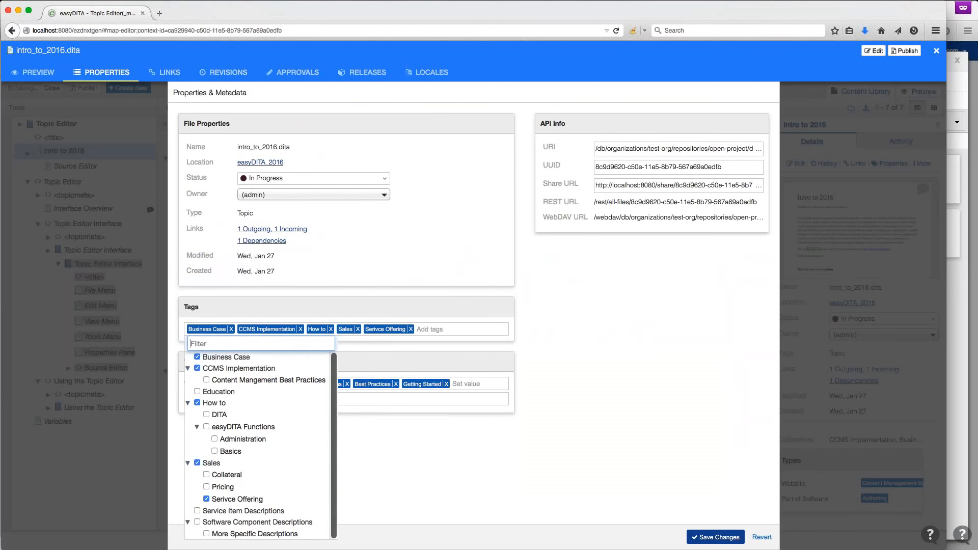
click(224, 474)
click(447, 429)
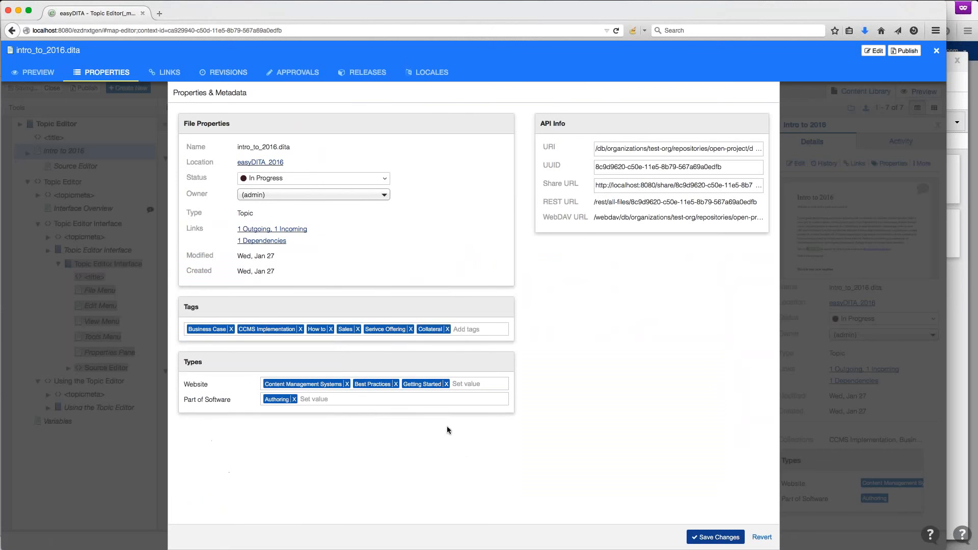
- Add Branching and Content Manager to the Part of Software type of intro_to_2016.dita
click(332, 398)
scroll(300, 459, down, 3)
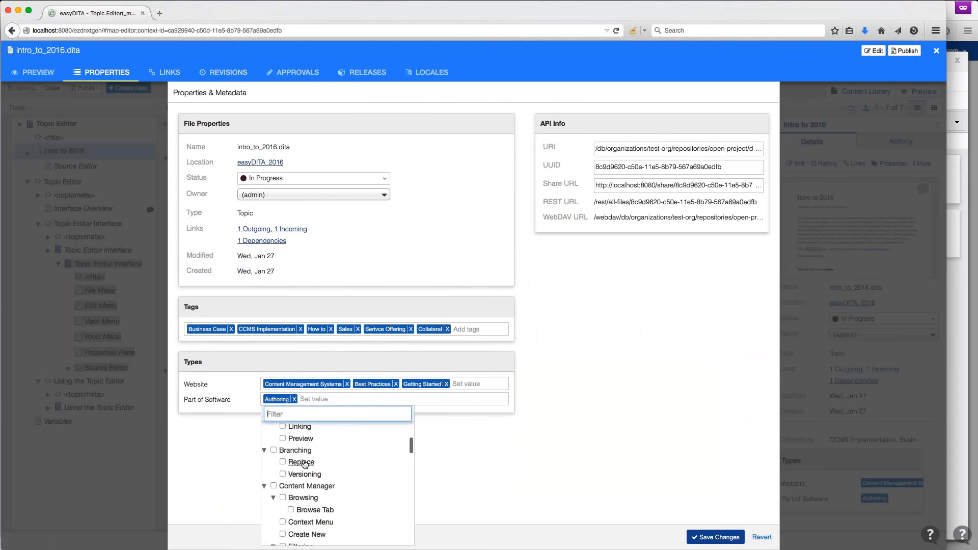
click(296, 451)
click(304, 487)
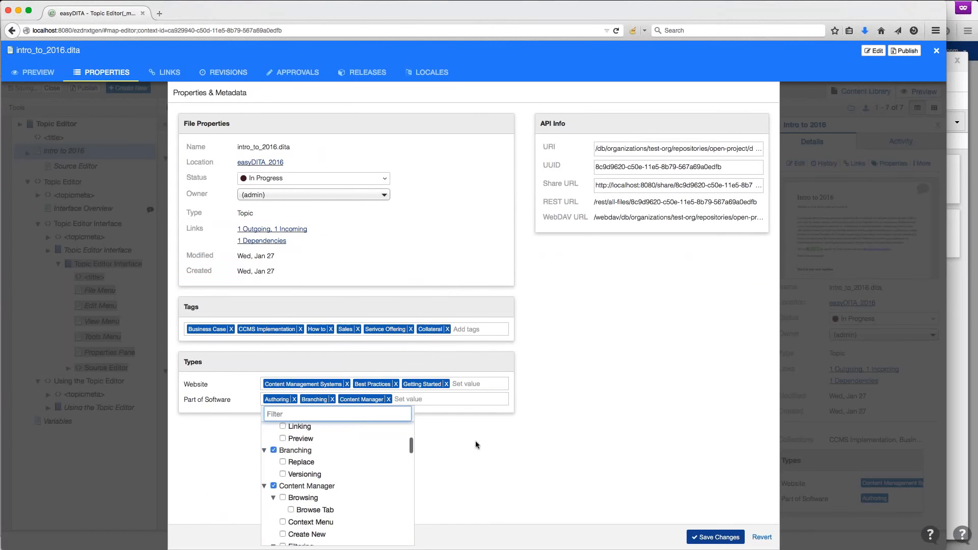
click(475, 441)
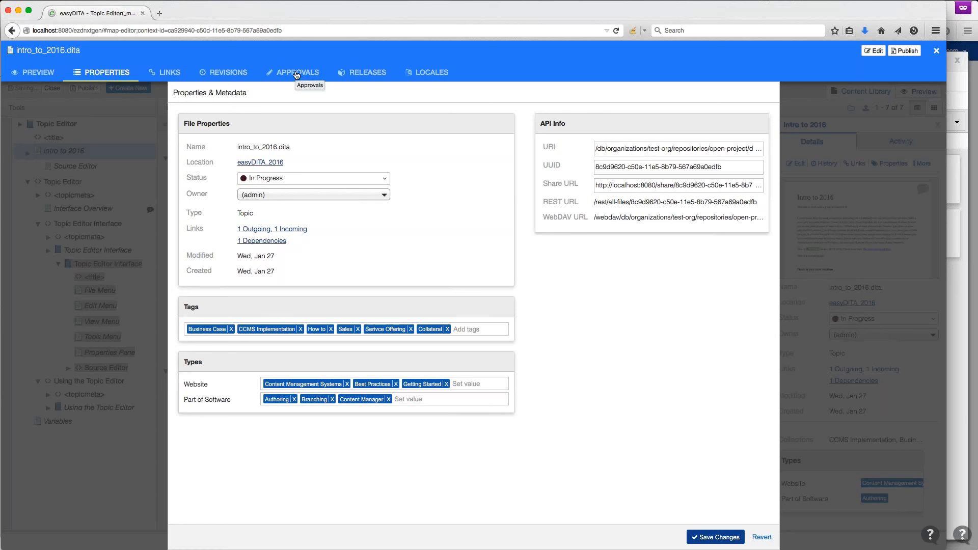
- View the releases and locales of intro_to_2016.dita and close its details view
click(351, 77)
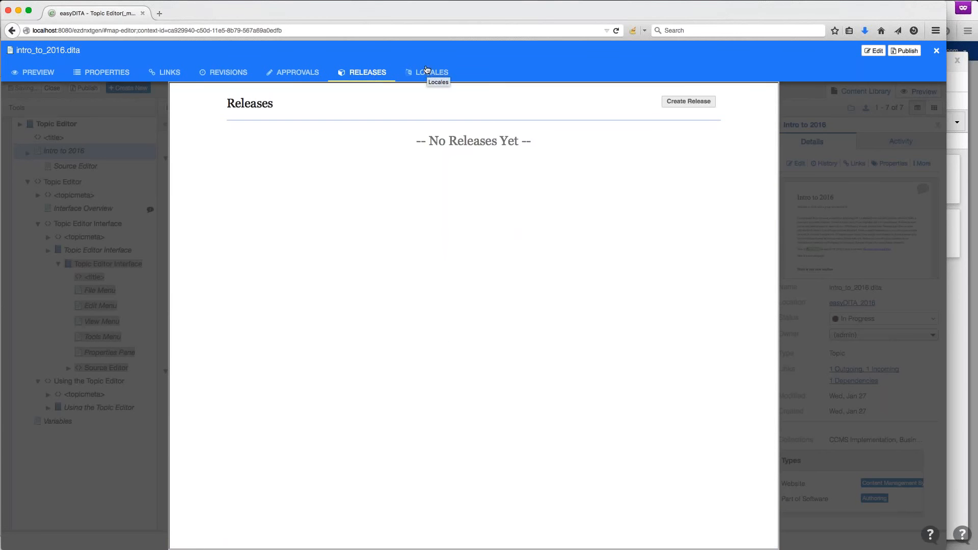
click(432, 72)
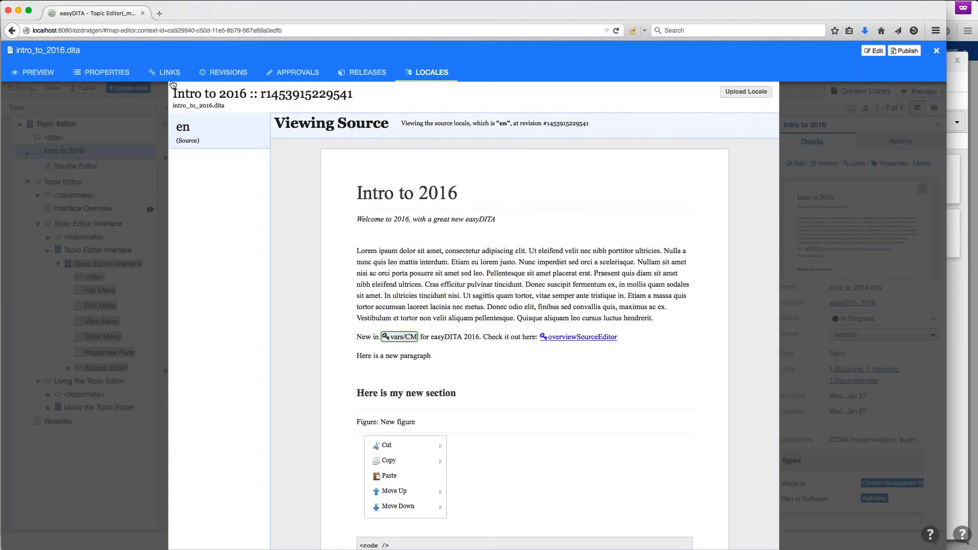
click(866, 172)
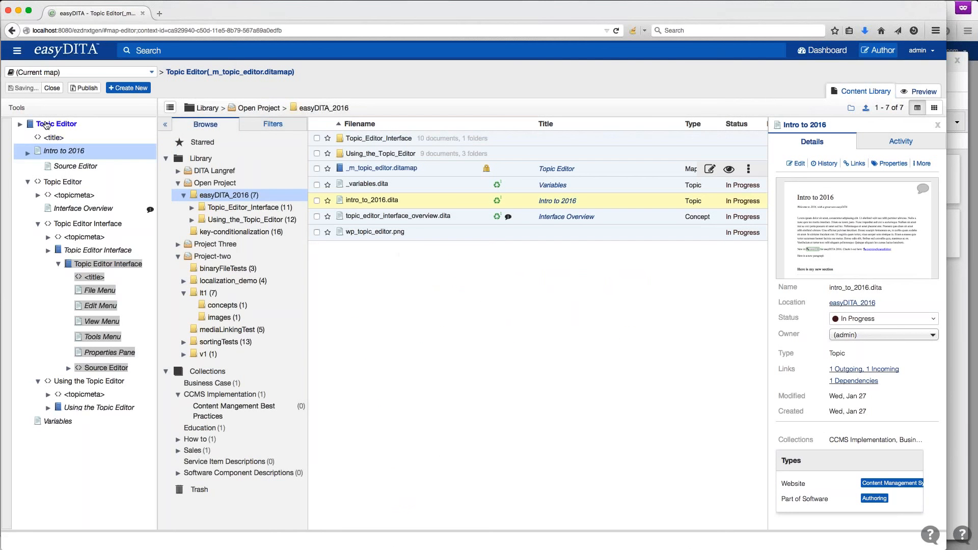
- Examine the element attributes of the Intro to 2016 topicref in the map, including its scope options, and close them without saving
click(20, 125)
click(20, 124)
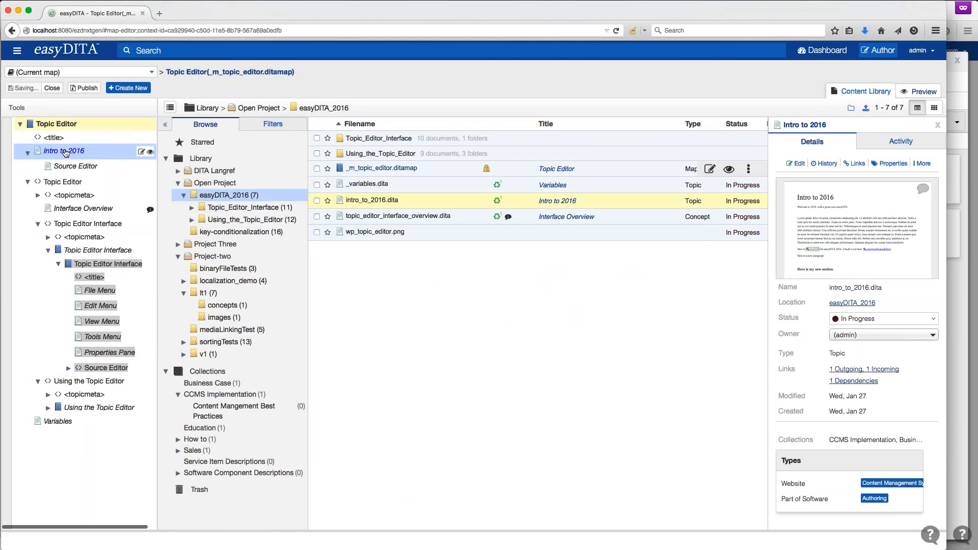
right_click(65, 154)
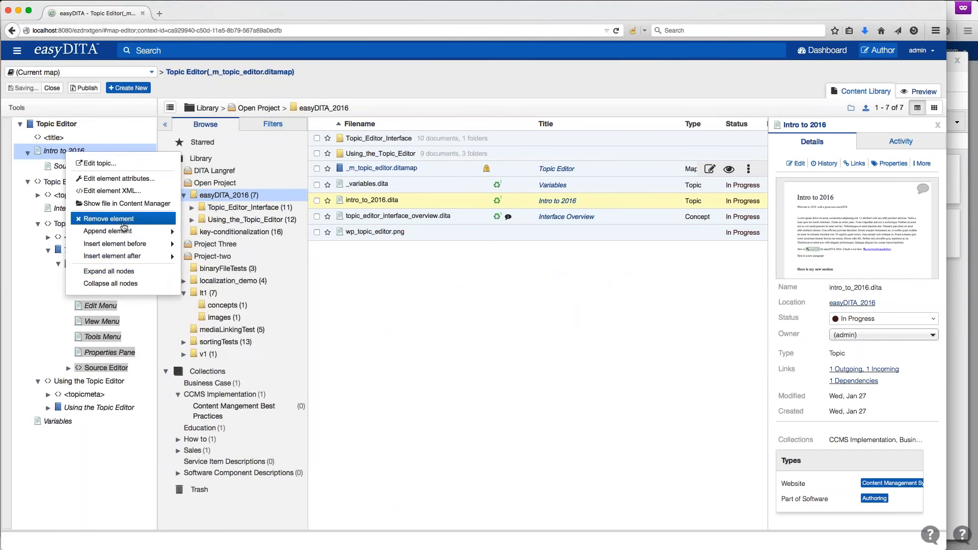
mouse_move(124, 235)
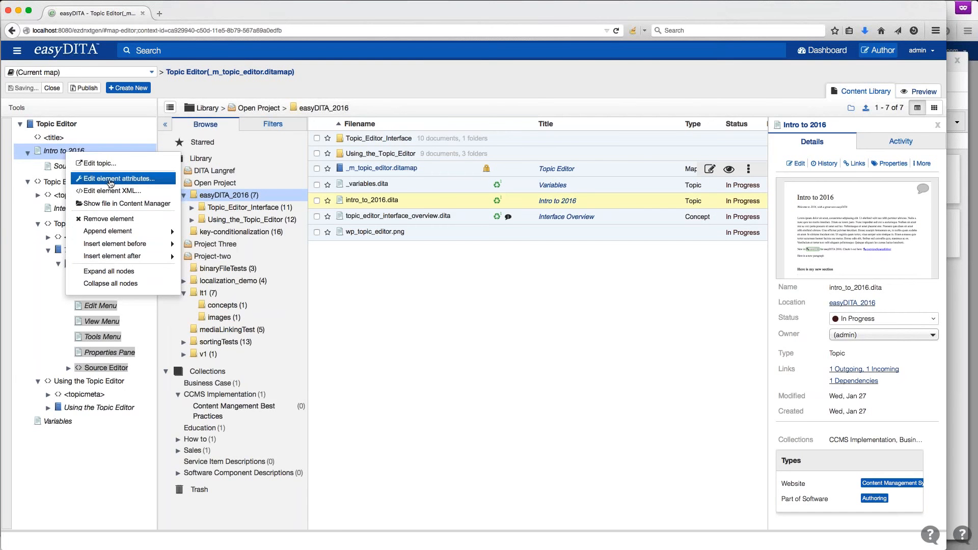
click(111, 183)
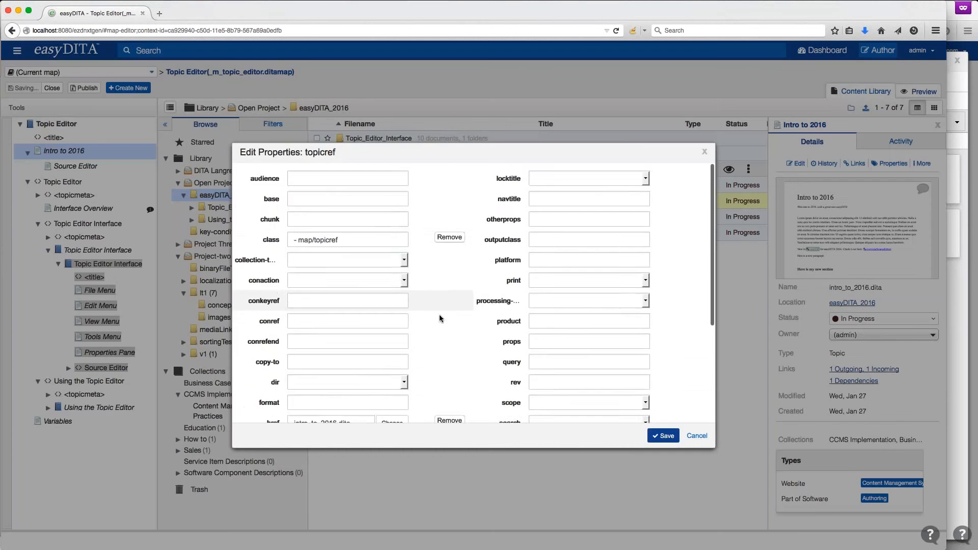
scroll(447, 310, down, 3)
scroll(446, 311, down, 3)
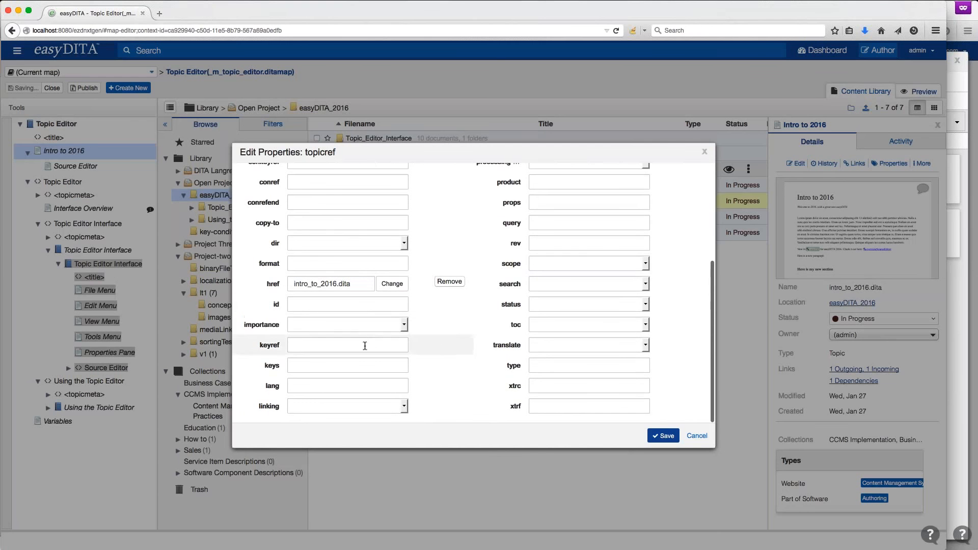
click(613, 266)
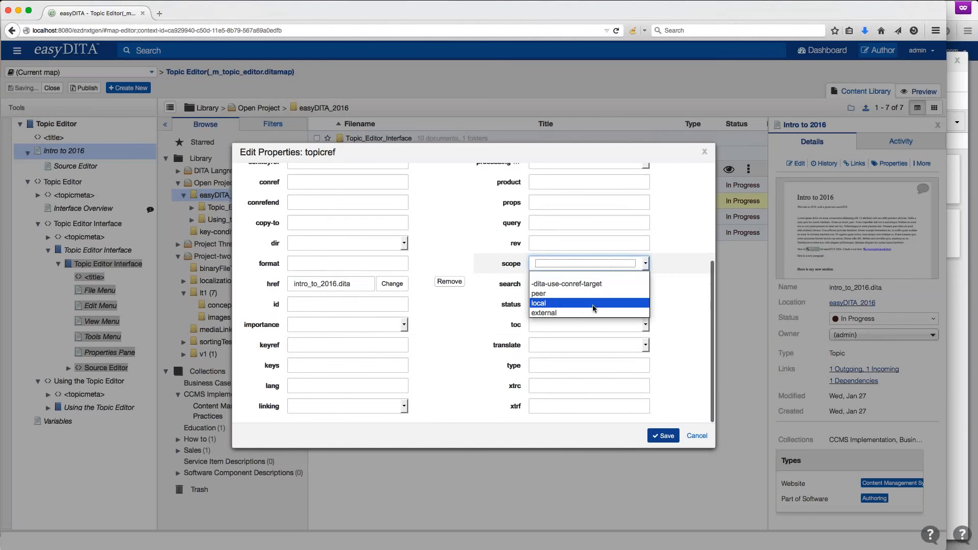
click(466, 378)
scroll(455, 338, up, 4)
scroll(454, 338, up, 2)
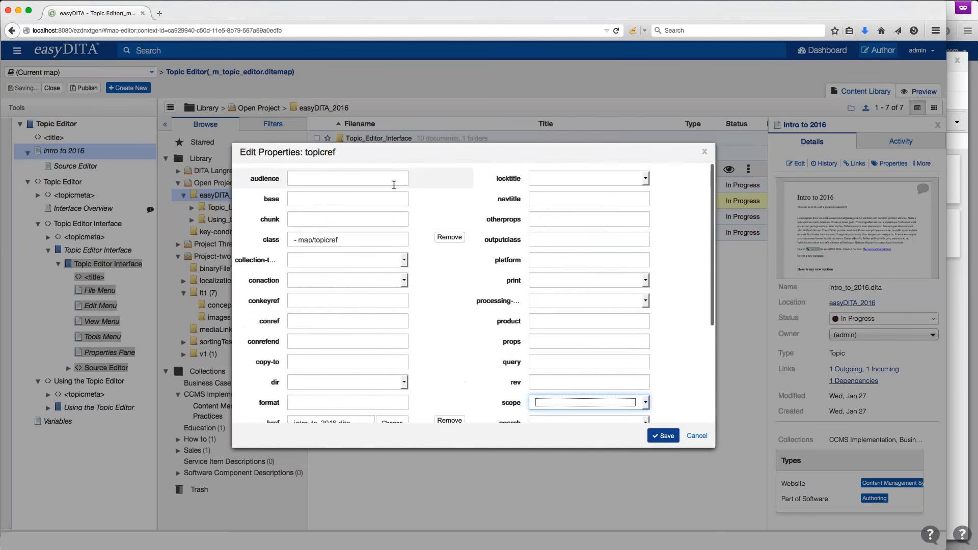
click(704, 152)
- View the XML source of the Intro to 2016 and Topic Editor map elements, and check the map tools for editing the title and source
right_click(66, 153)
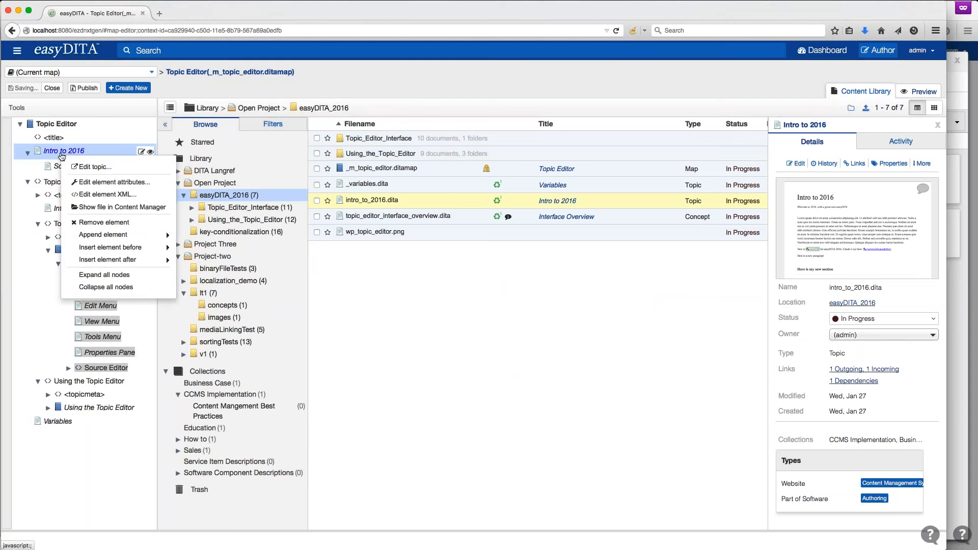
click(119, 196)
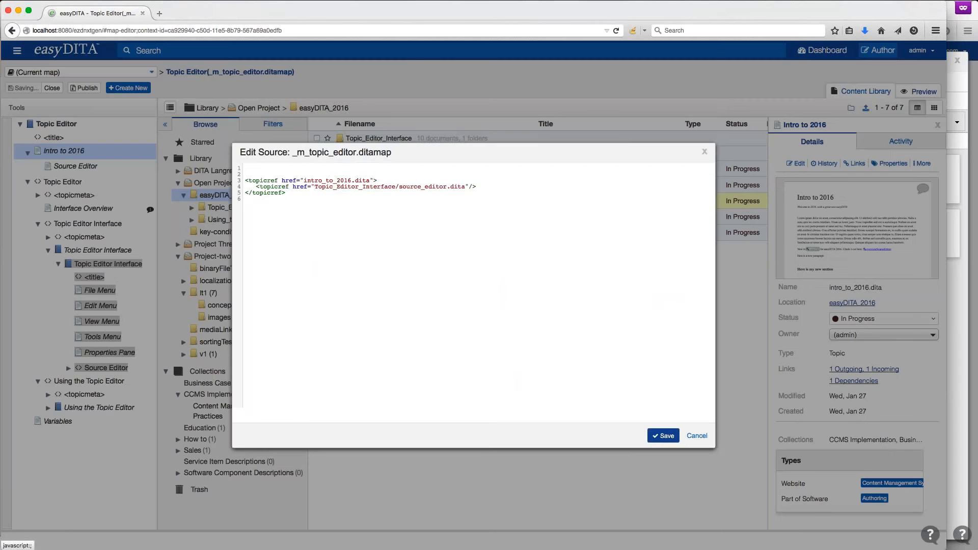
click(704, 153)
click(71, 184)
right_click(71, 183)
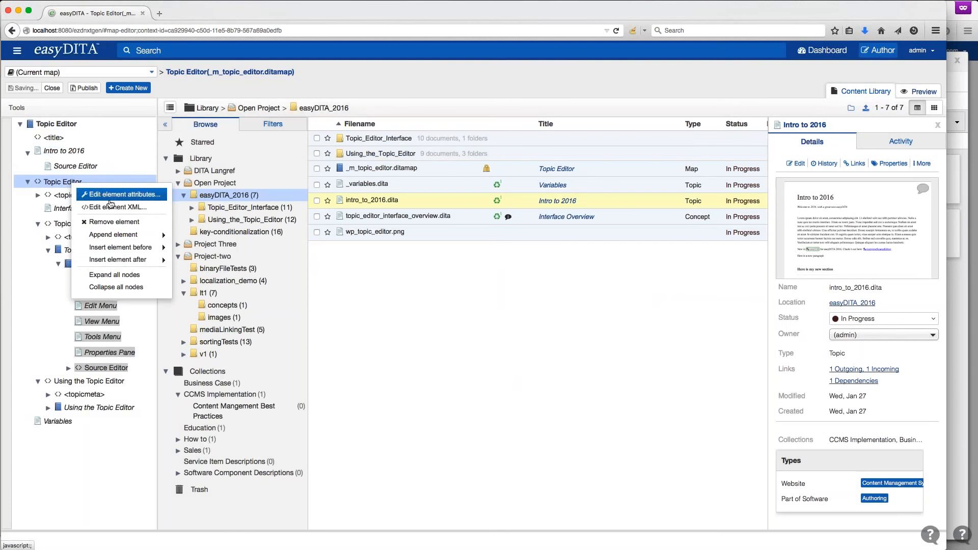
click(112, 207)
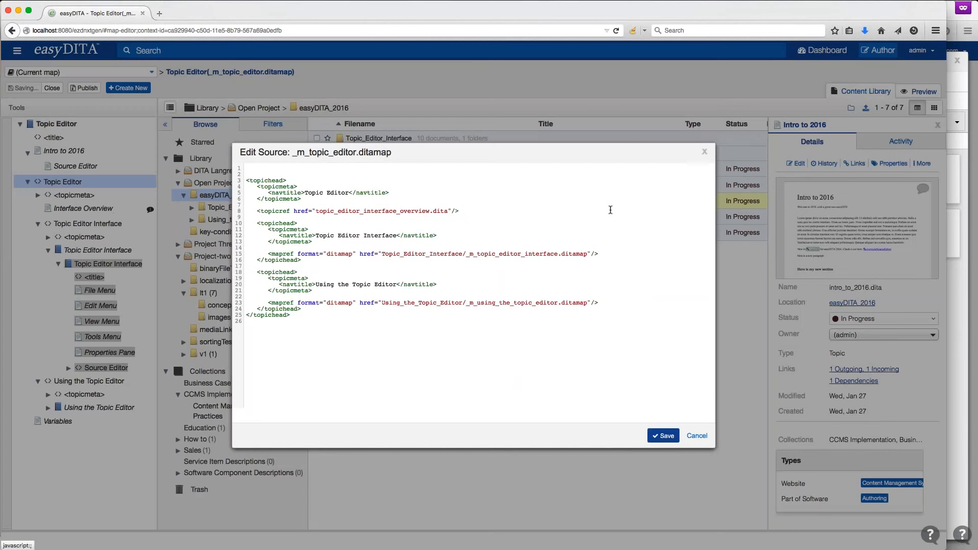
click(705, 152)
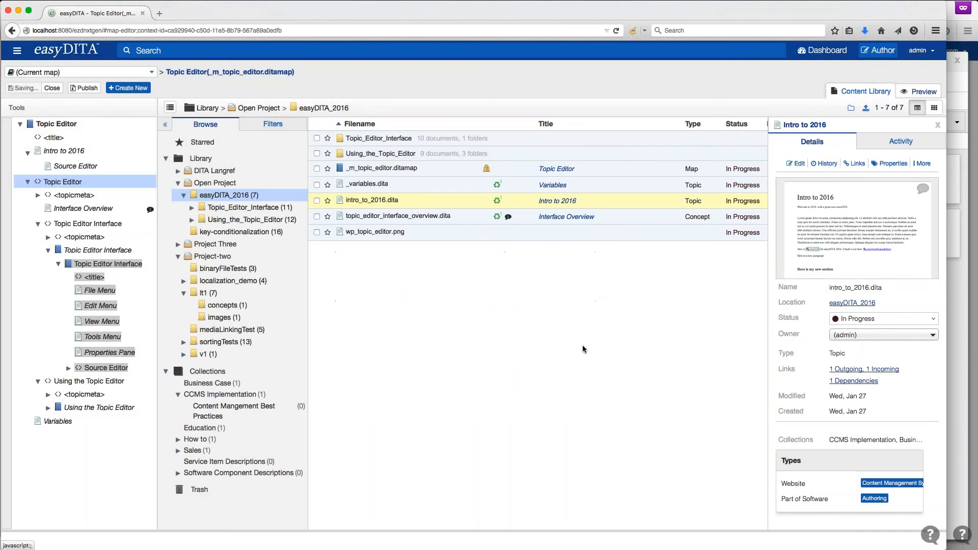
click(20, 108)
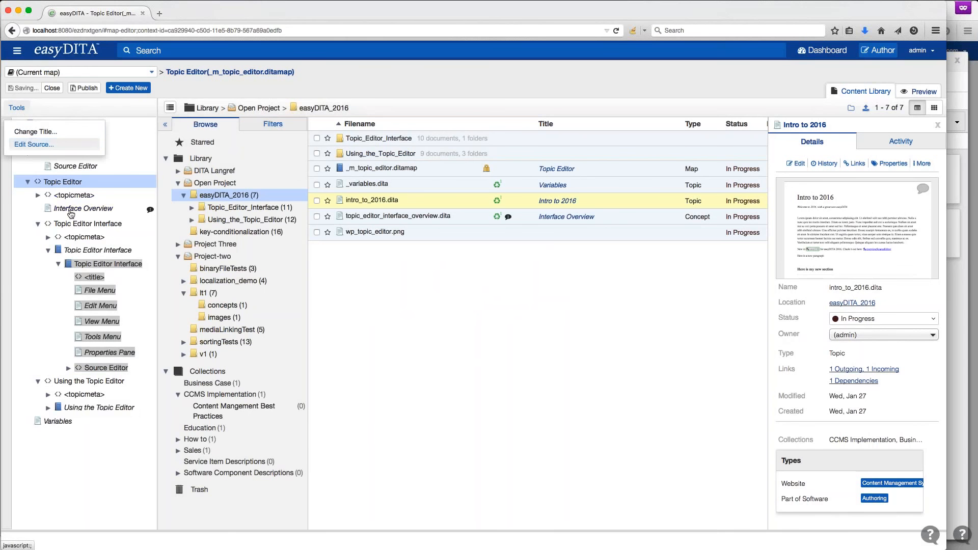
click(355, 298)
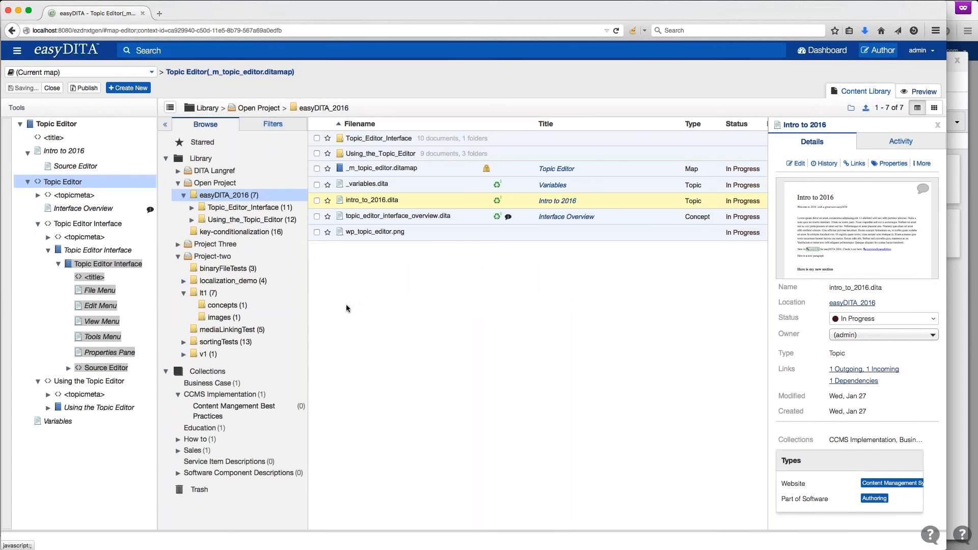
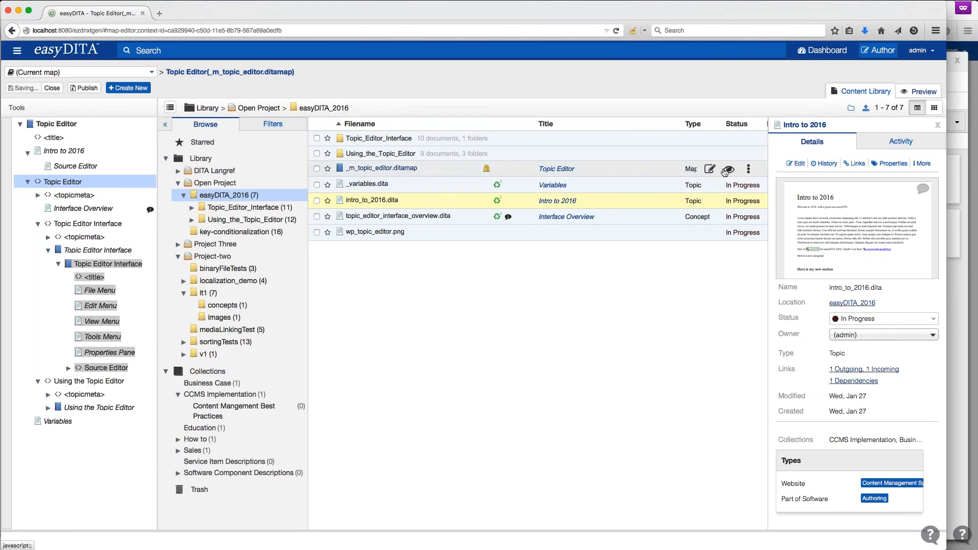
- View the properties and localization jobs of _m_topic_editor.ditamap, check the package types for a new localization job, and close the details view
click(724, 173)
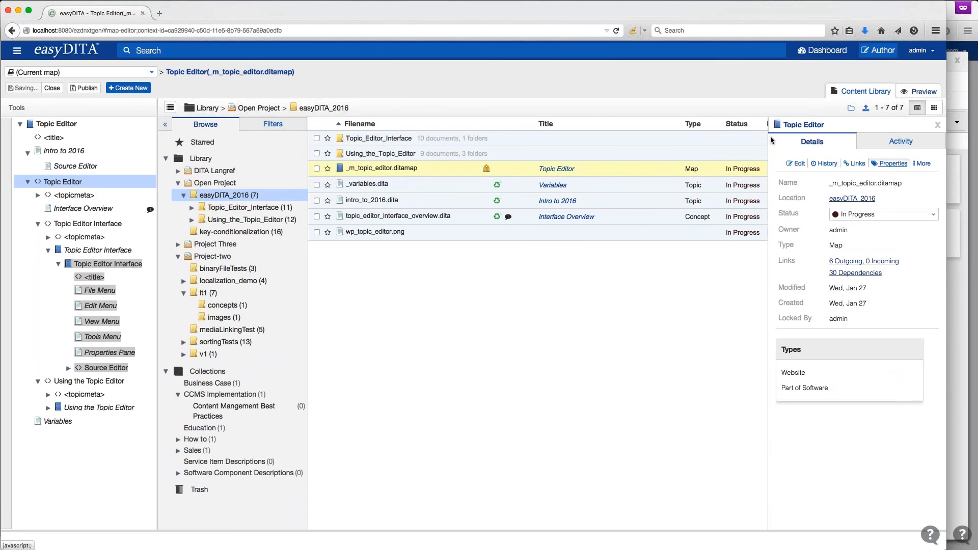
click(892, 164)
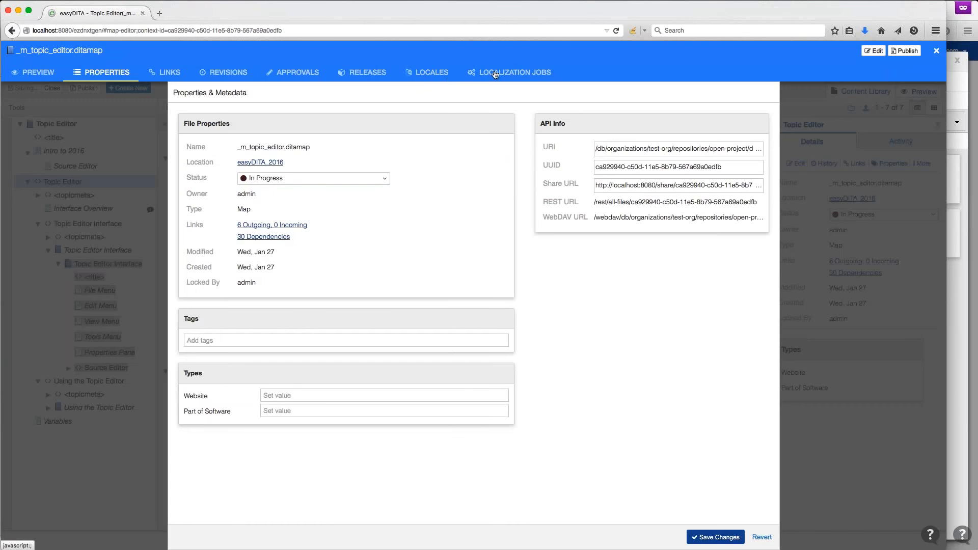
click(507, 76)
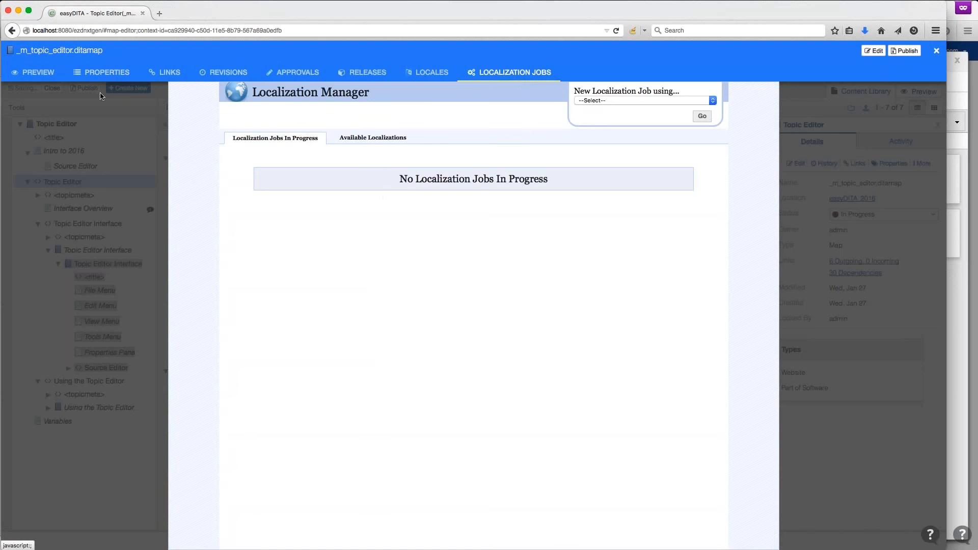
click(652, 100)
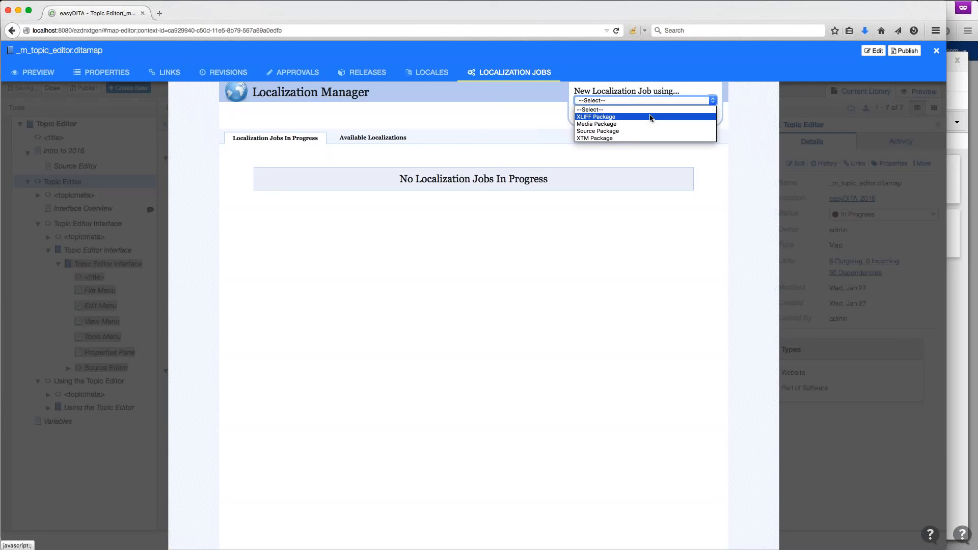
click(736, 208)
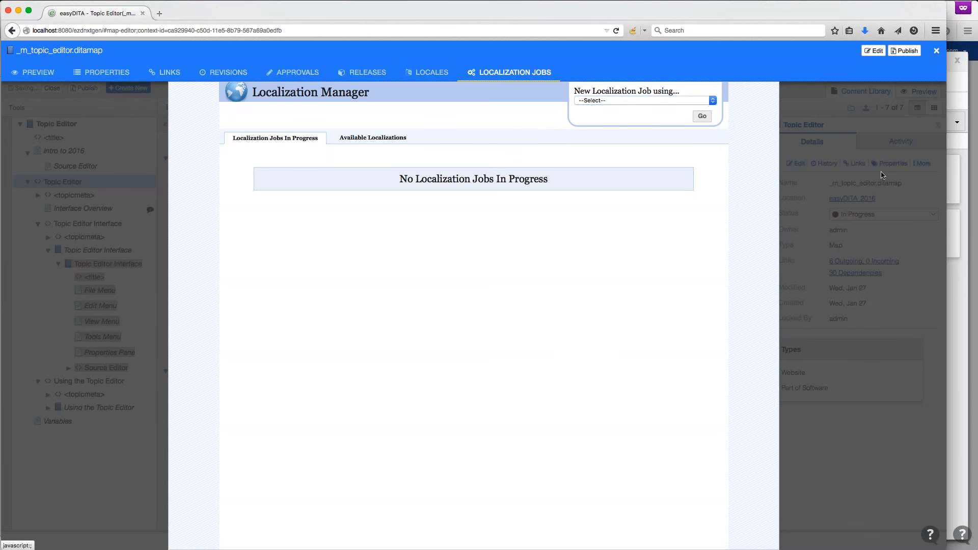
key(Escape)
- Search the library for topic and add topic2.dita to the map nested under Intro to 2016, above Source Editor
text(t)
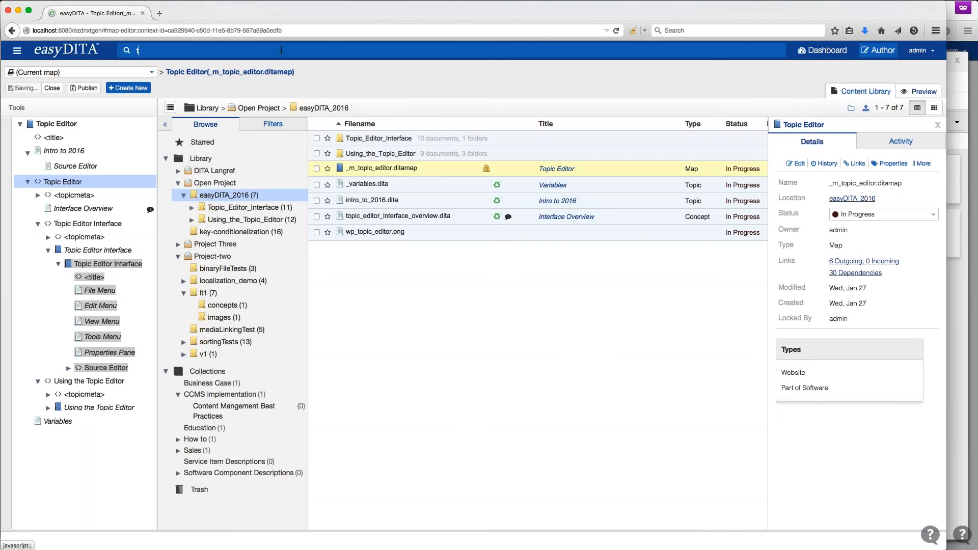
text(opic)
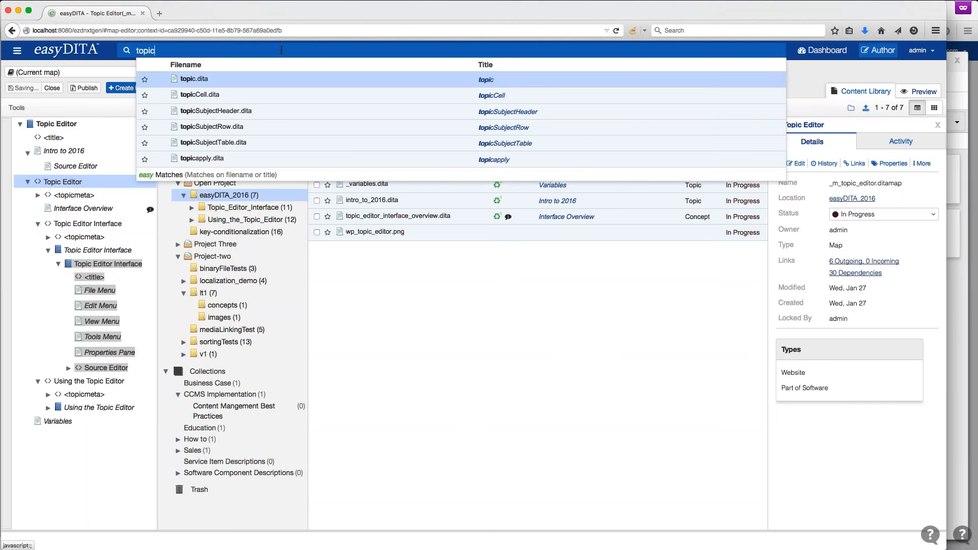
key(Return)
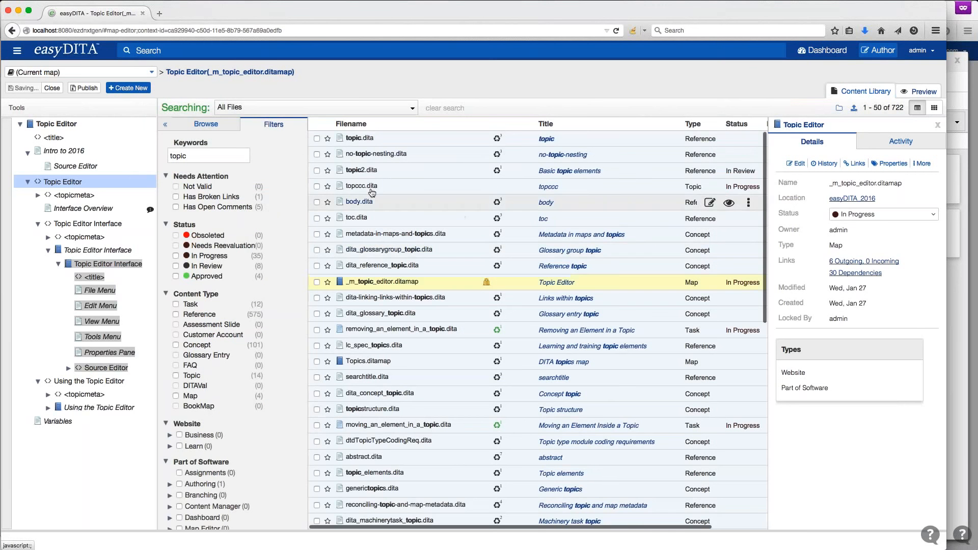
drag(363, 172, 58, 162)
click(86, 162)
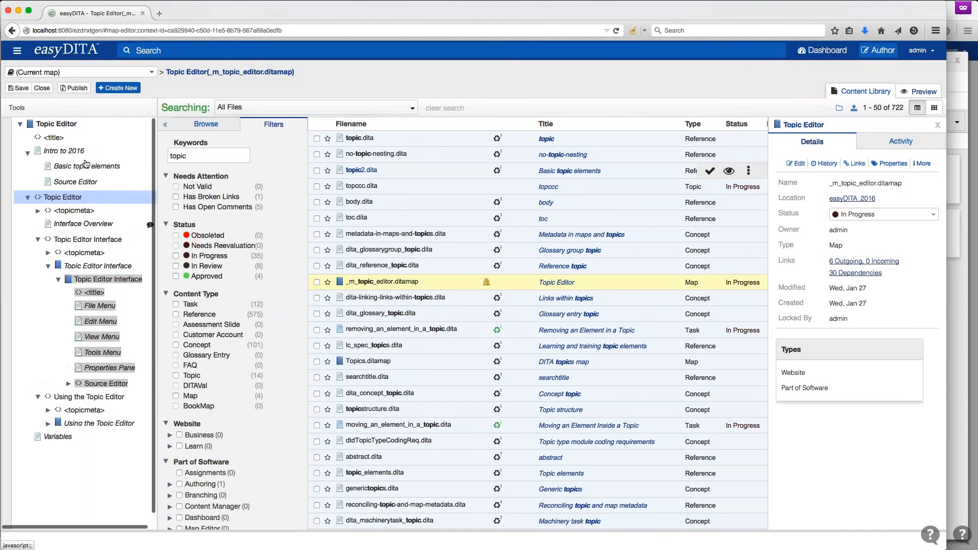
- Find topicCell.dita through a quick search for top and add it to the map between Intro to 2016 and the Topic Editor heading
text(top)
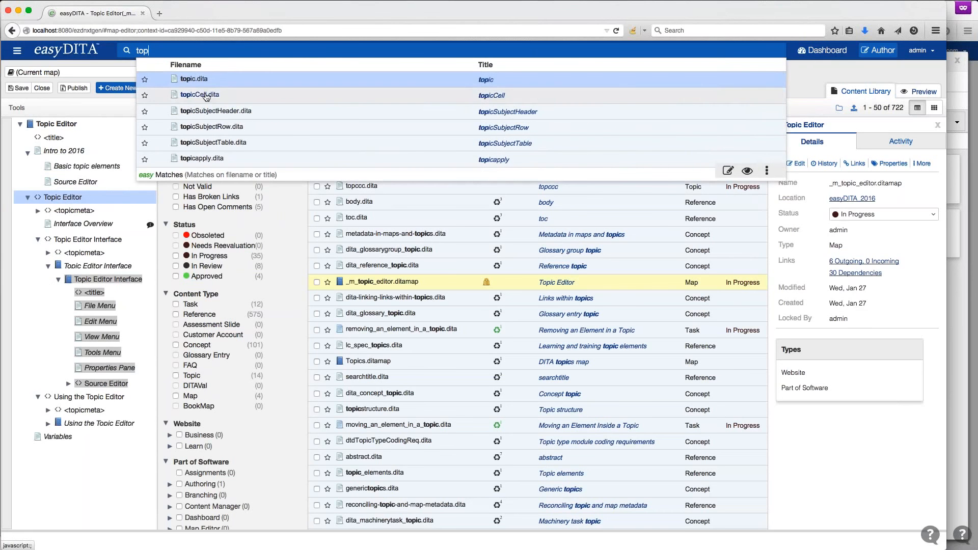
drag(206, 96, 99, 161)
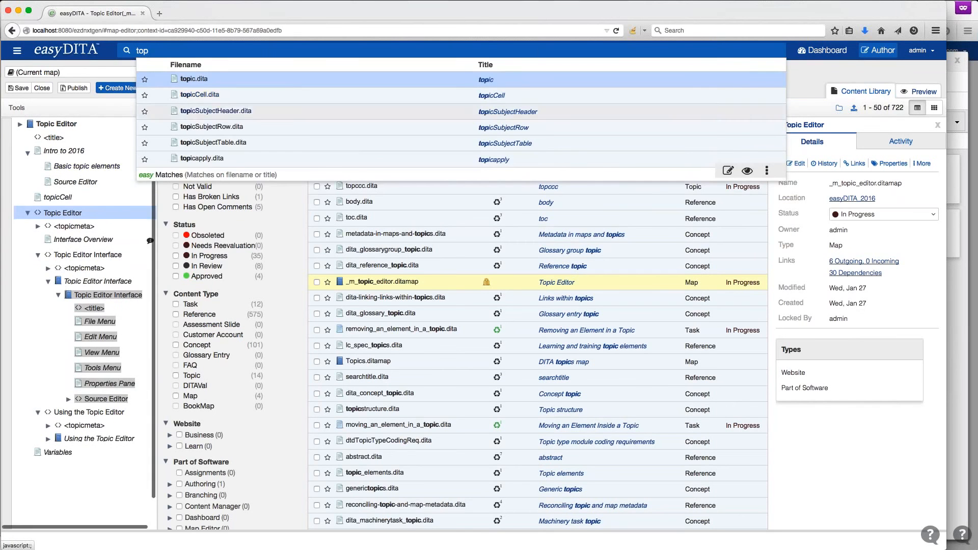
click(255, 46)
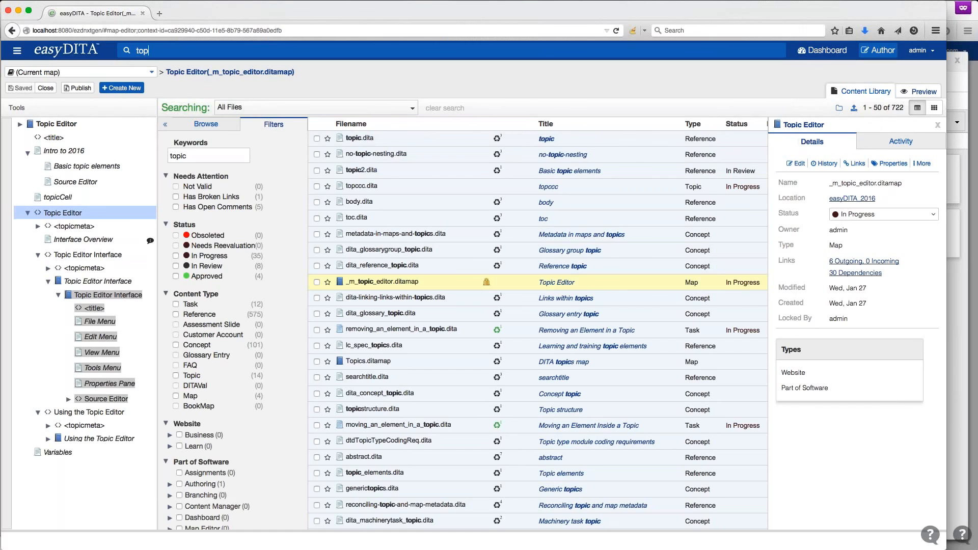
- Create a folder named upload in easyDITA_2016 and upload Archive.zip into it
click(206, 124)
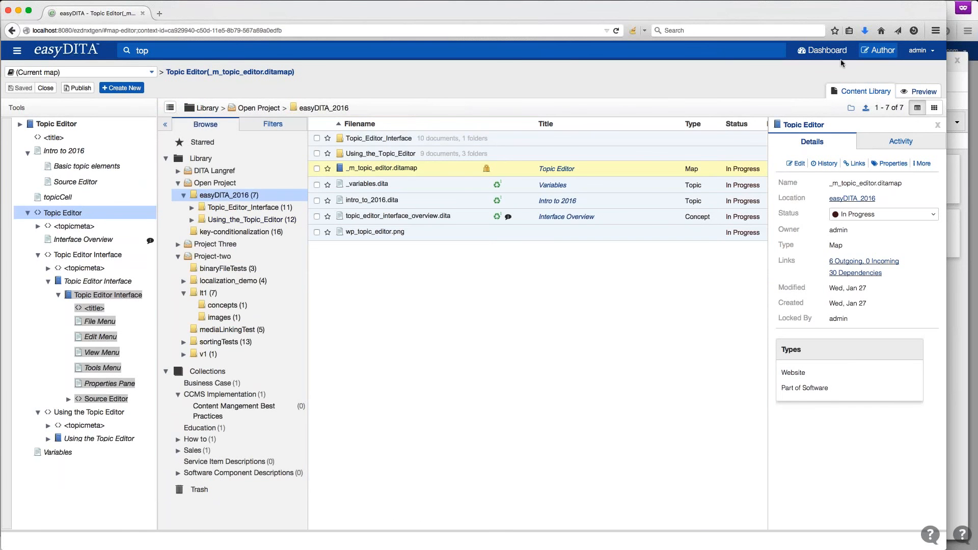
click(851, 109)
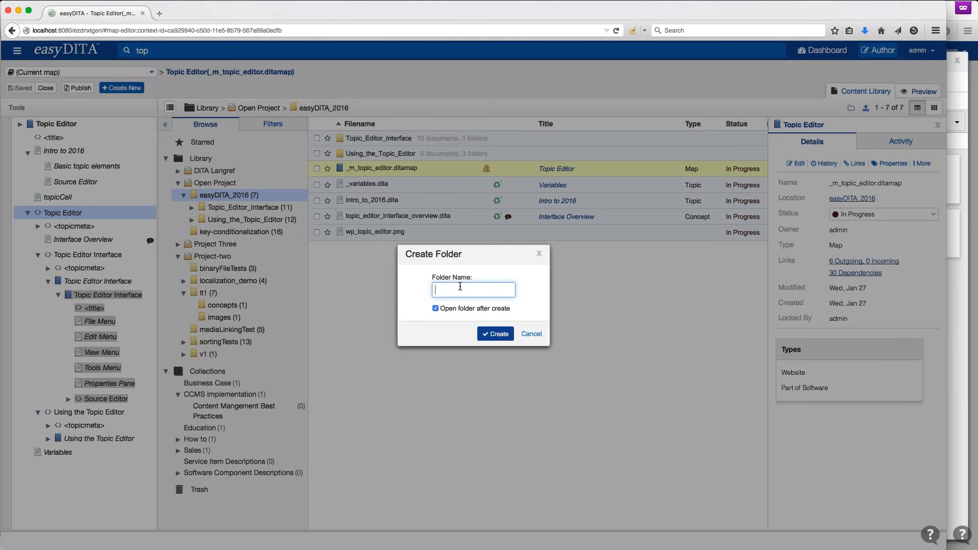
text(upload)
click(499, 334)
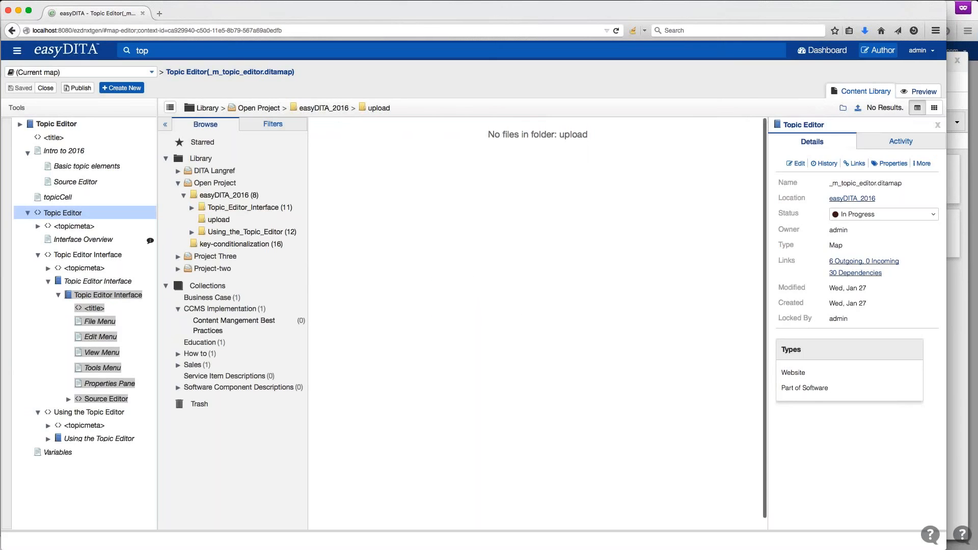
click(859, 109)
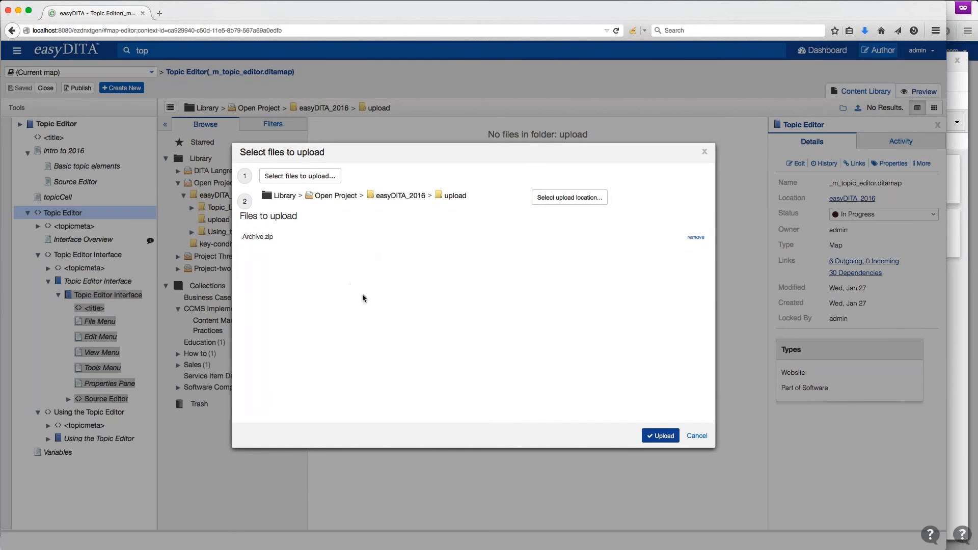
click(656, 436)
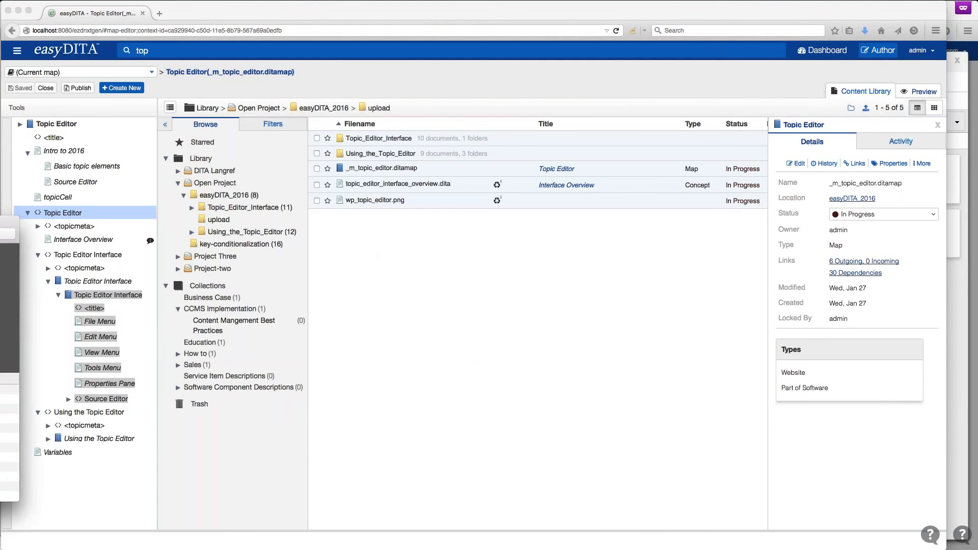
- Switch to the _m_topic_editorditamap-bundle folder in Finder and locate topic_editor_-_edit_menu.dita inside Topic_Editor_Interface
drag(0, 222, 675, 205)
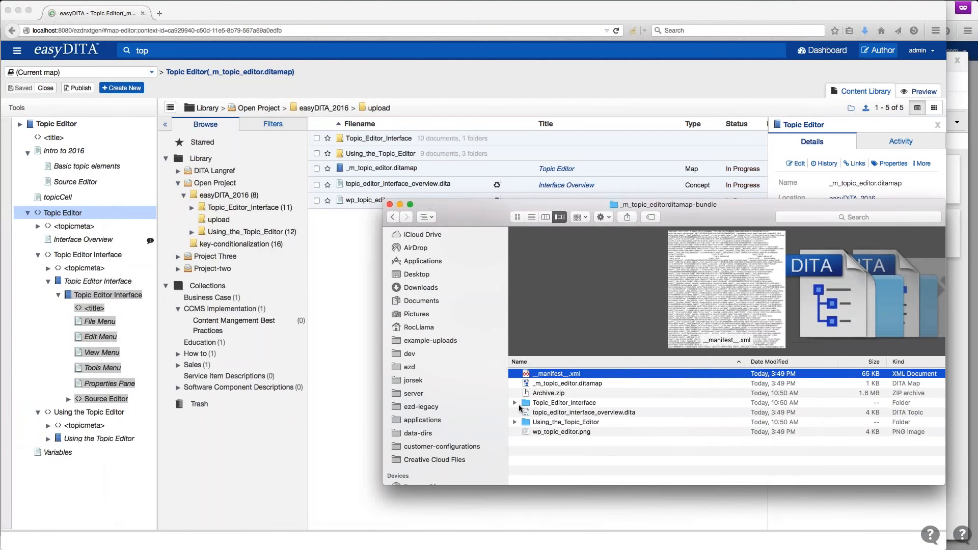
click(515, 402)
scroll(555, 430, down, 3)
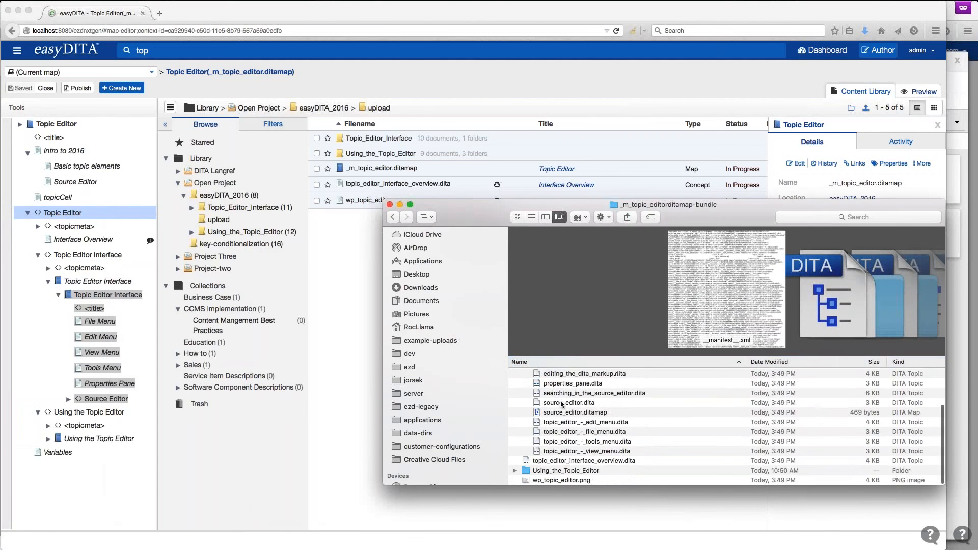
click(595, 426)
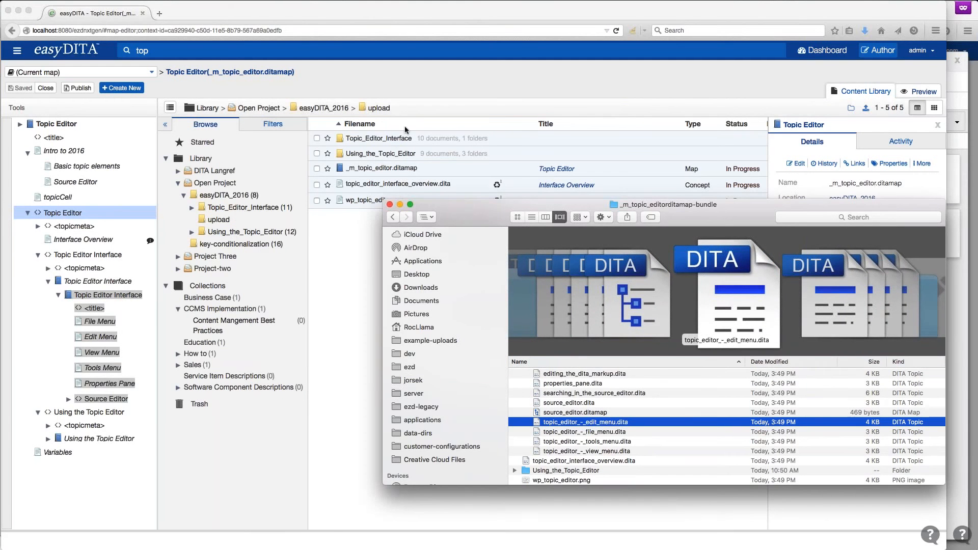
- Switch back to easyDITA and open the uploaded Topic_Editor_Interface folder inside upload to review its files
click(381, 112)
click(382, 113)
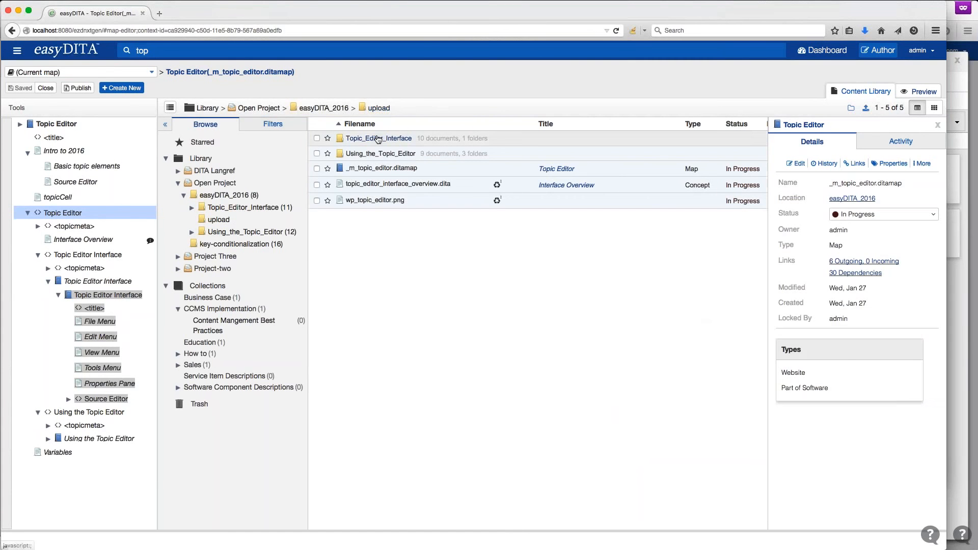
click(376, 140)
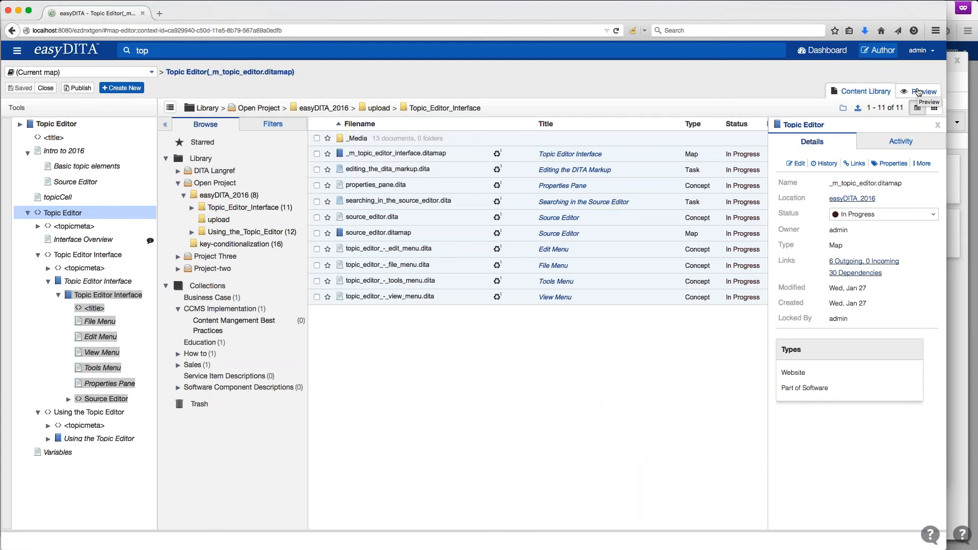
- Preview the Intro to 2016 topic from the map and set its status to In Progress
click(76, 150)
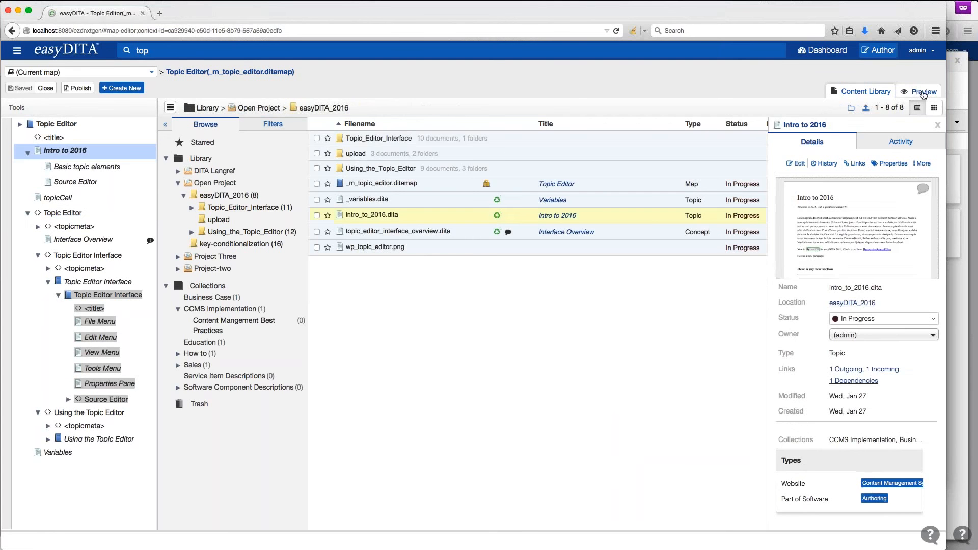
click(923, 92)
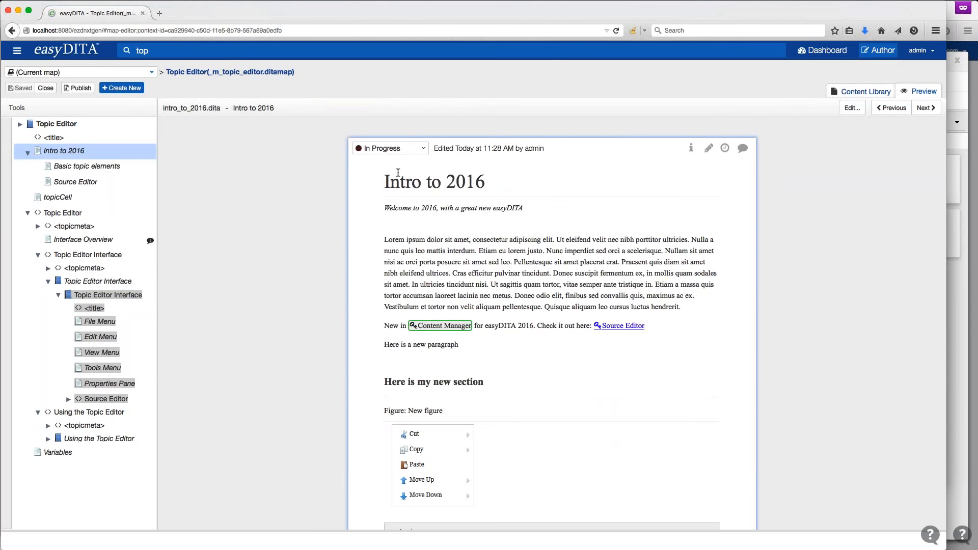
click(407, 148)
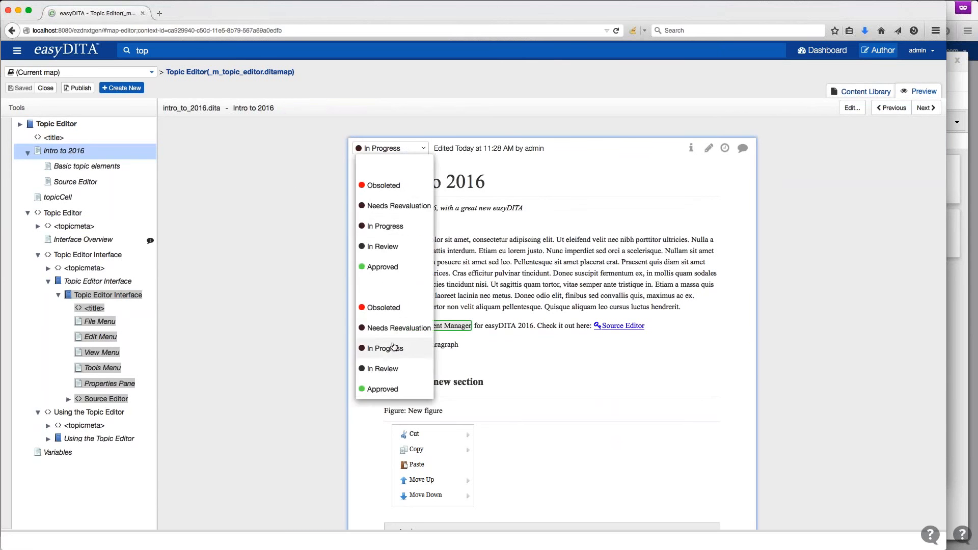
click(387, 226)
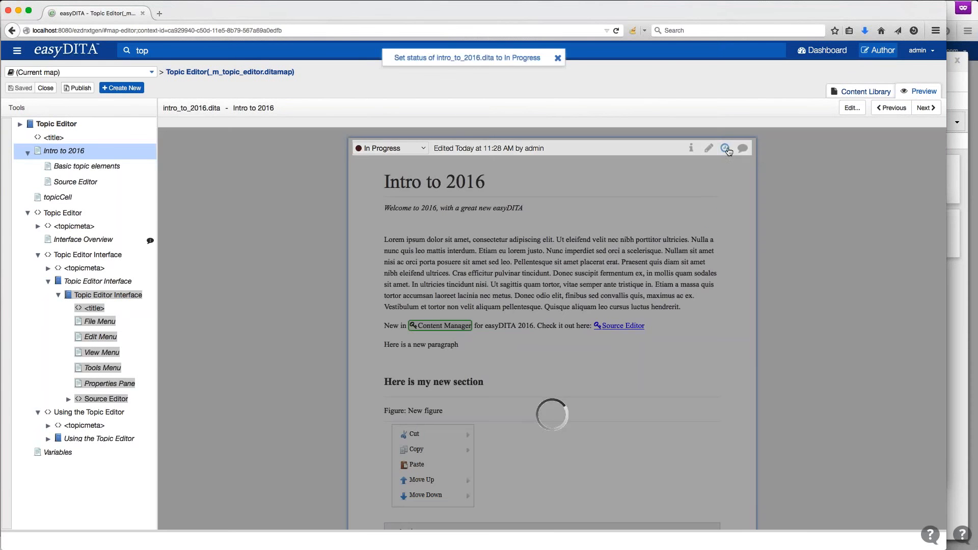
- Show the changes to Intro to 2016 since it was last approved and review them along with the topics that follow
scroll(705, 208, down, 12)
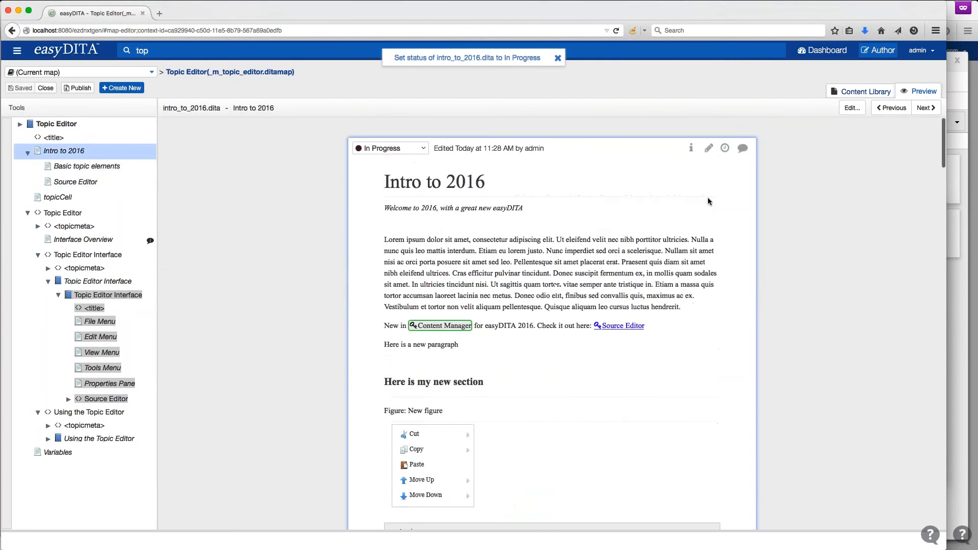
click(724, 148)
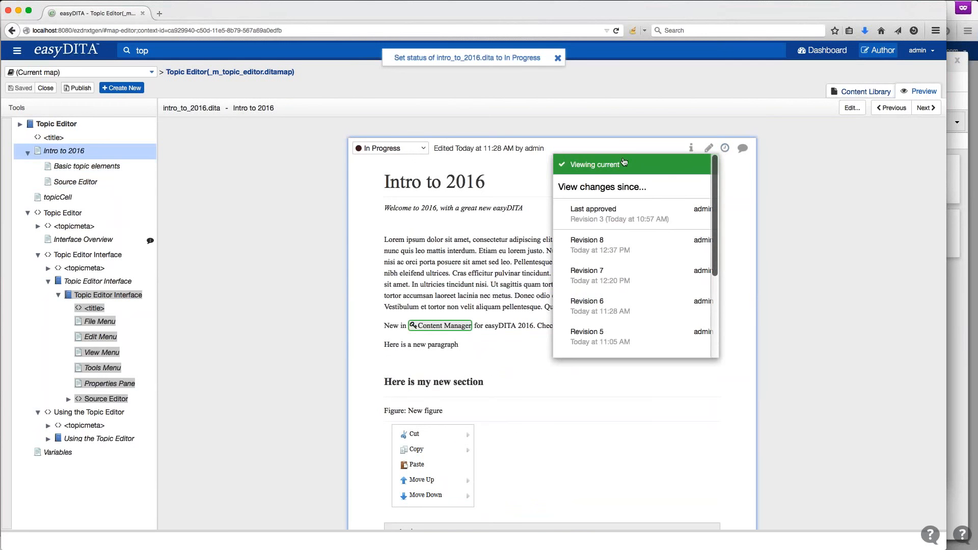
click(627, 215)
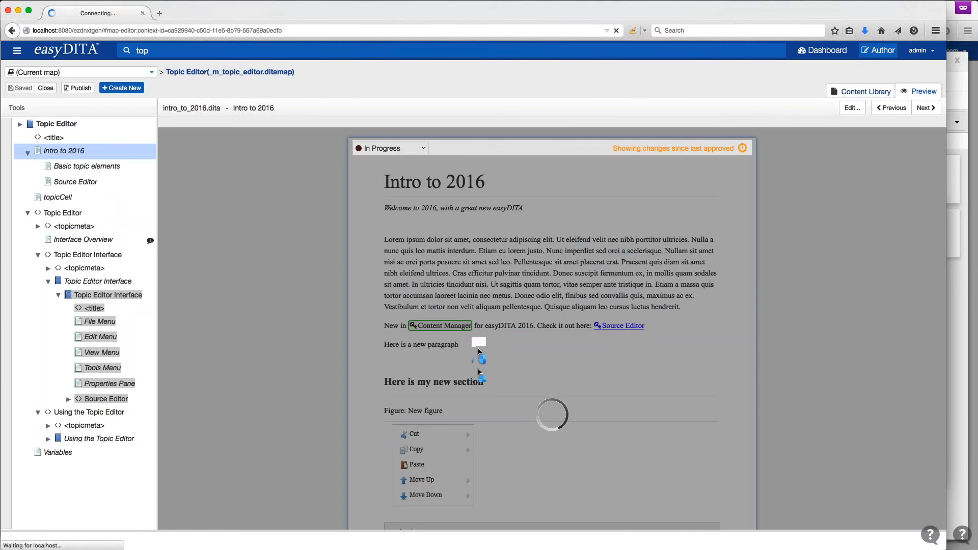
scroll(453, 285, down, 2)
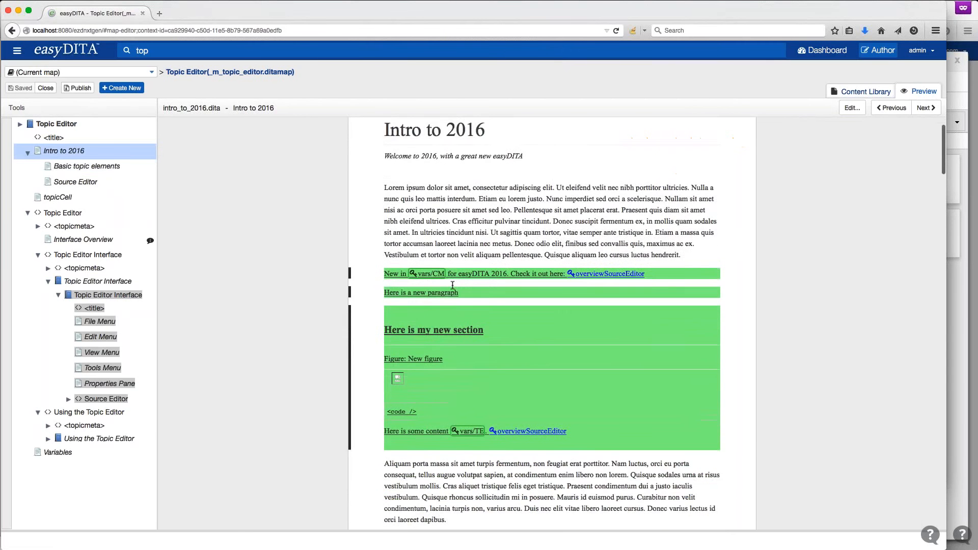
scroll(452, 285, up, 2)
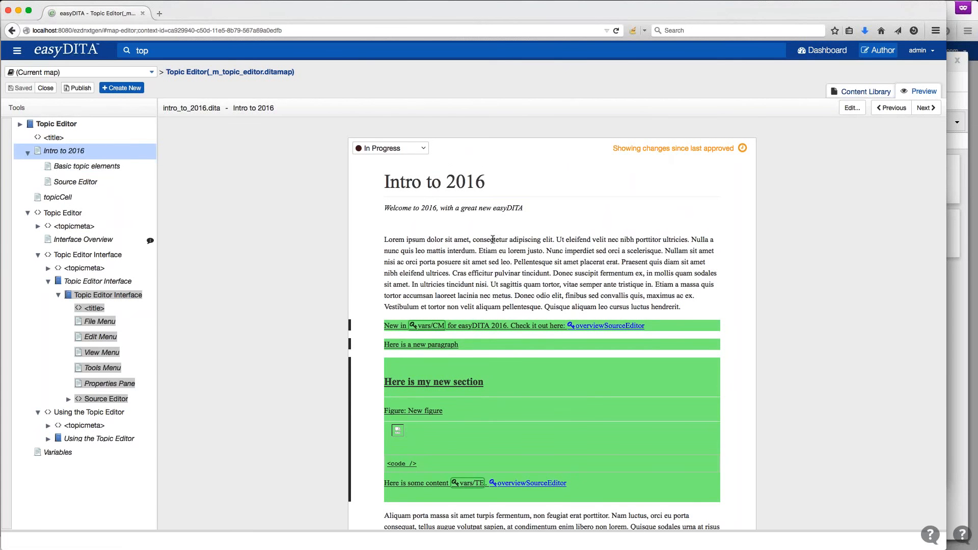
scroll(499, 250, down, 10)
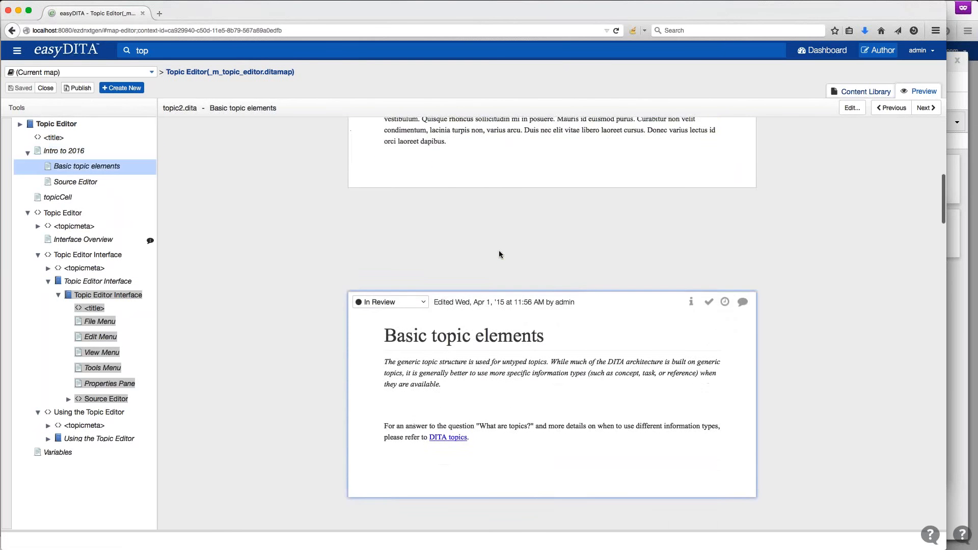
scroll(499, 250, down, 5)
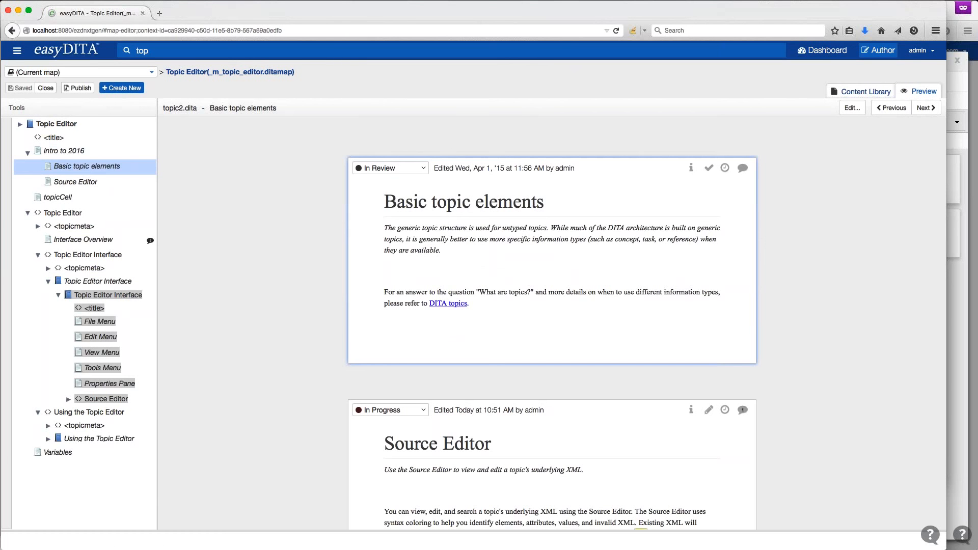
- Return to the content library, narrow its filters pane, and look through the Website and Part of Software filters
click(879, 91)
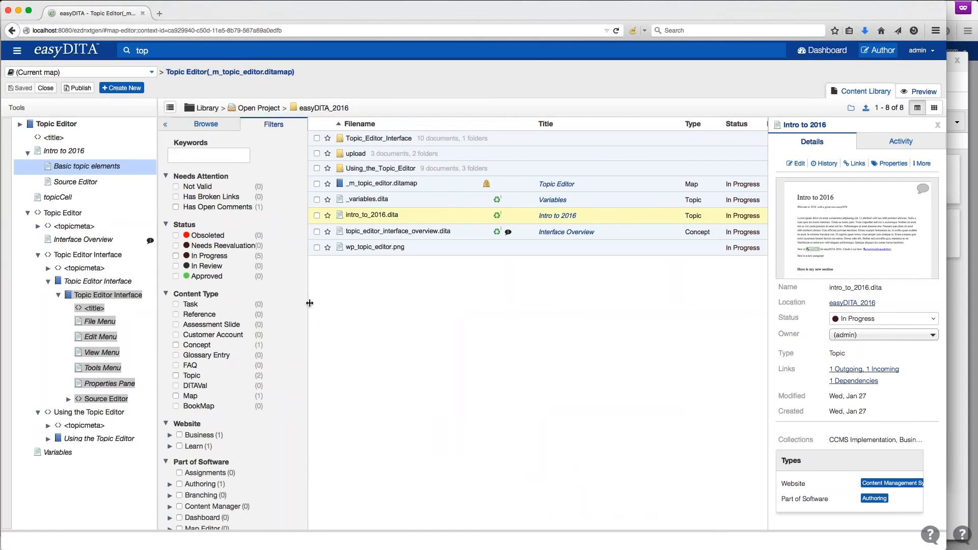
drag(307, 302, 279, 301)
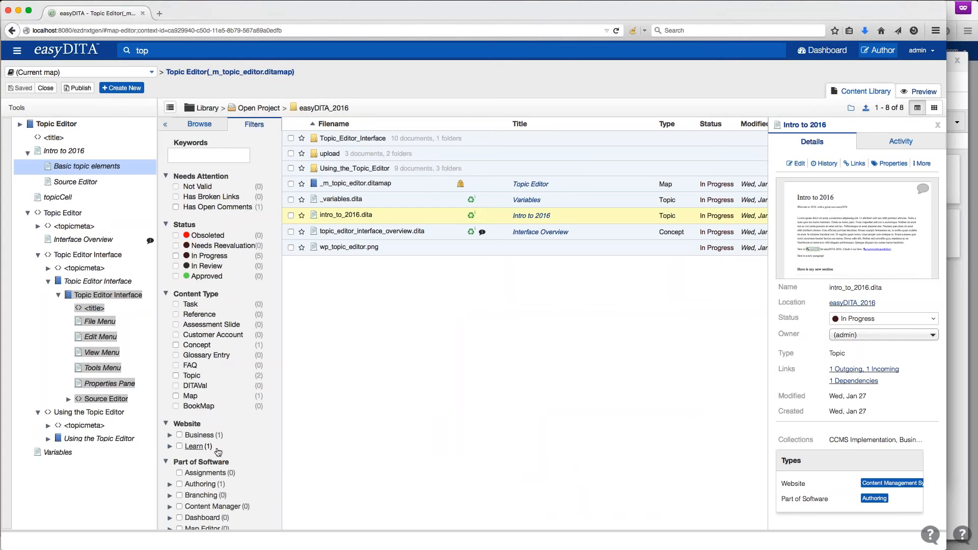
scroll(214, 448, down, 3)
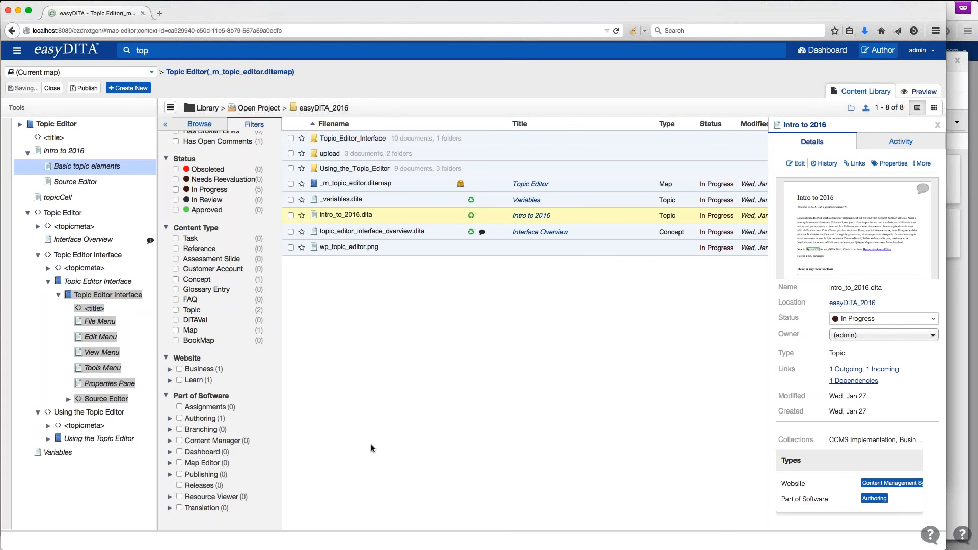
- Close the Topic Editor map and move intro_to_2016.dita from easyDITA_2016 into the upload folder without a commit comment
click(52, 88)
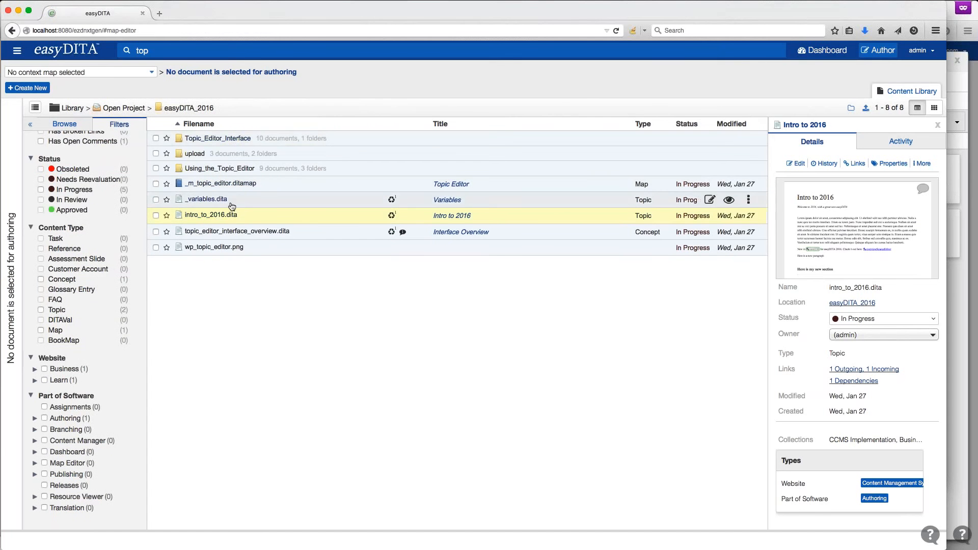
right_click(210, 220)
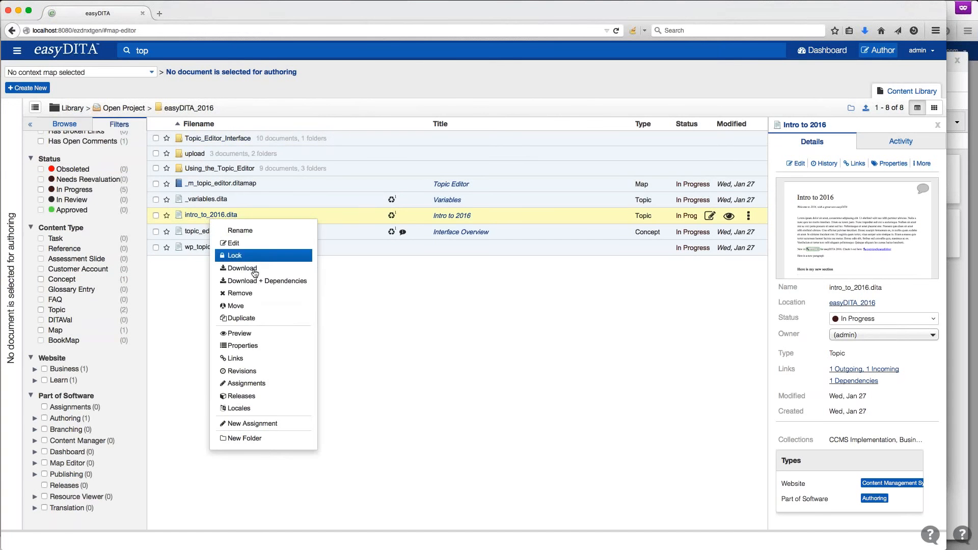
click(252, 307)
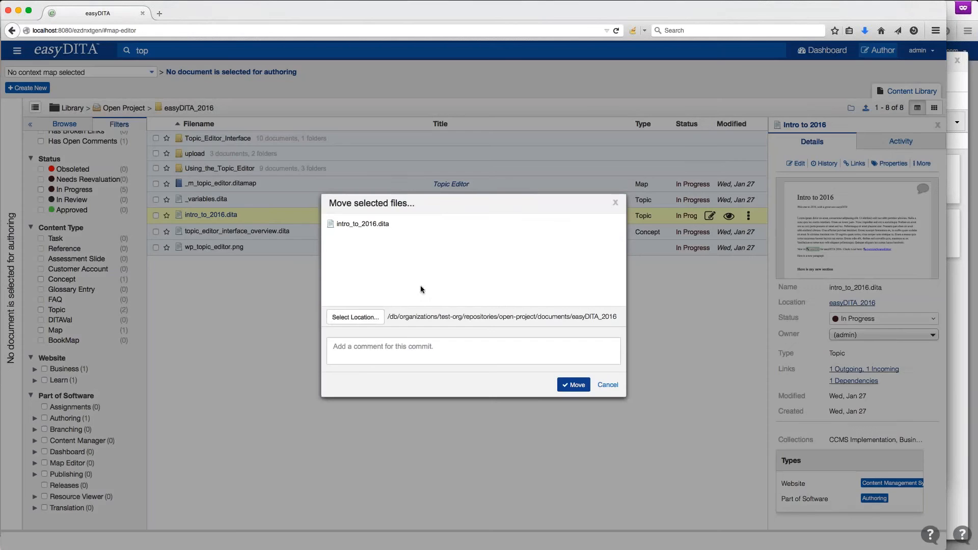
click(356, 318)
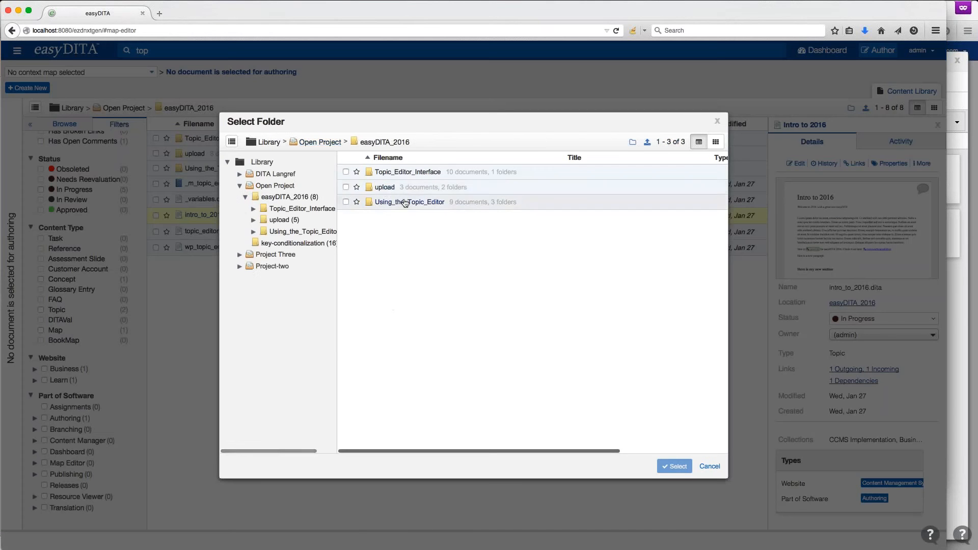
double_click(384, 188)
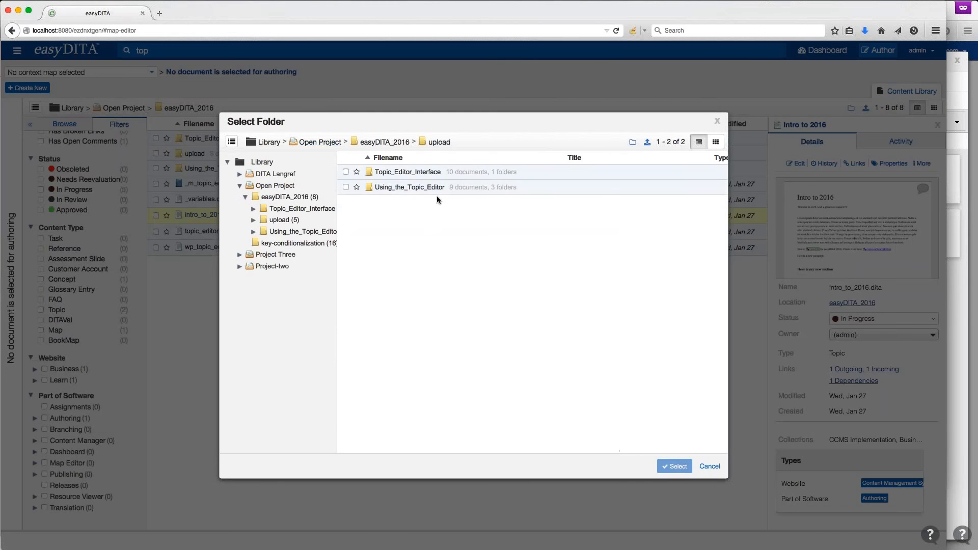
click(383, 142)
click(364, 188)
click(674, 466)
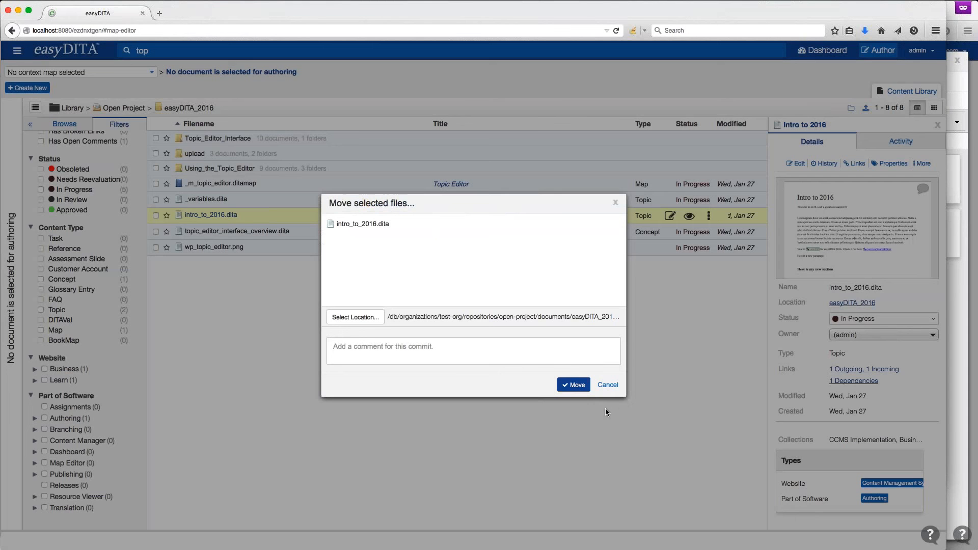
click(373, 348)
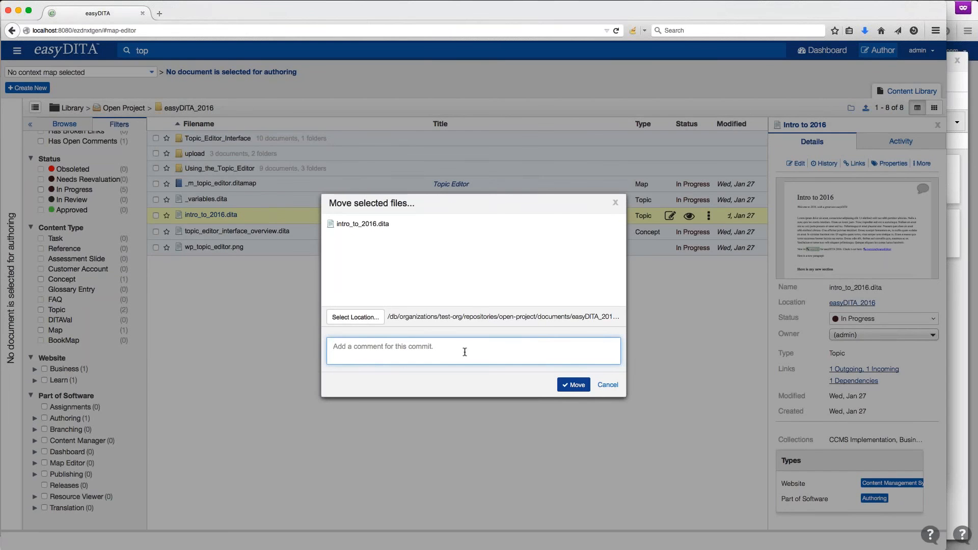
click(573, 384)
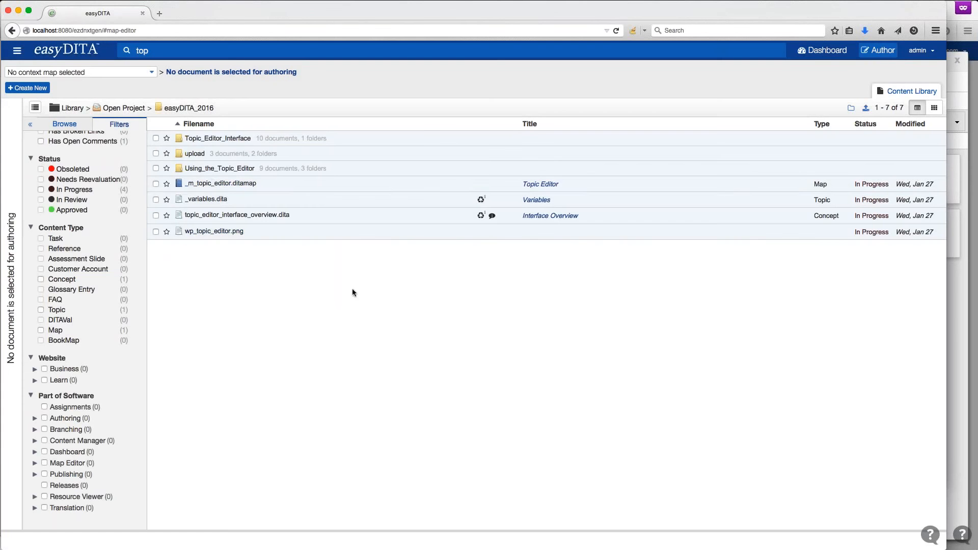
- Reopen _m_topic_editor.ditamap, locate Intro to 2016 in the library from the map, and check the reuse indicators of the neighbouring files
click(212, 185)
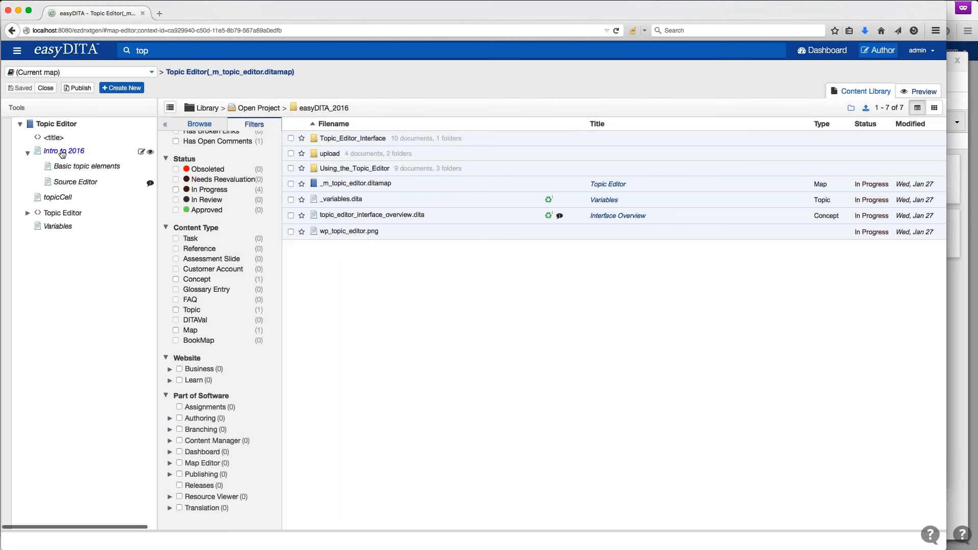
click(58, 153)
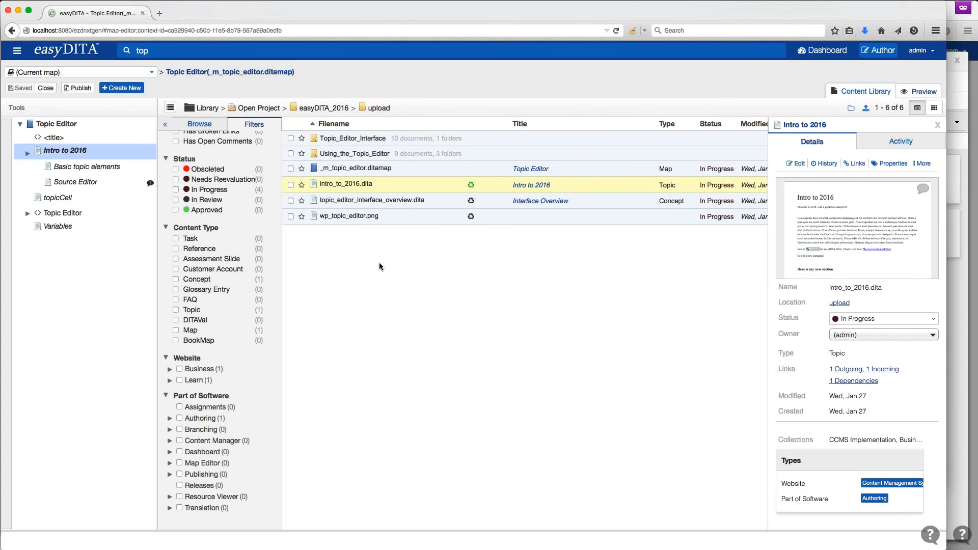
mouse_move(471, 188)
click(28, 214)
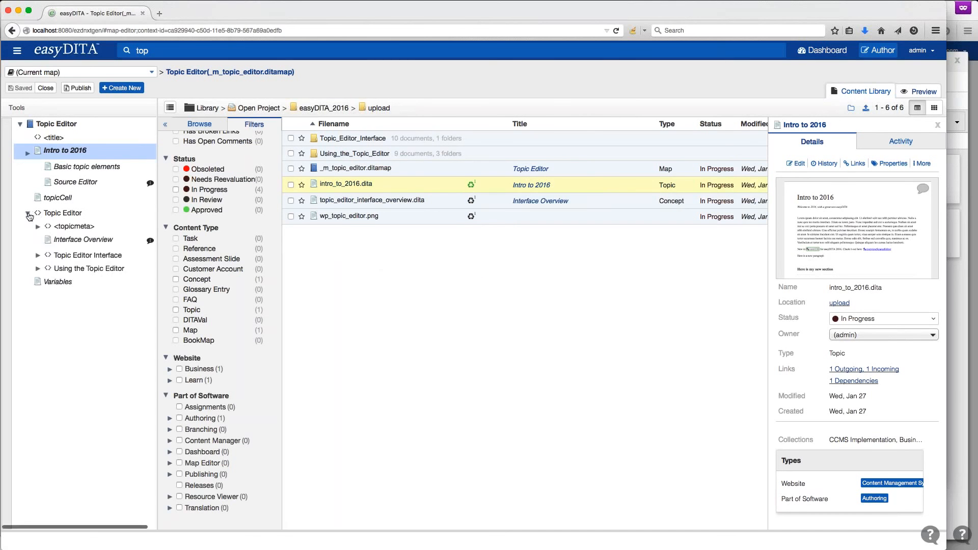
click(28, 214)
mouse_move(430, 203)
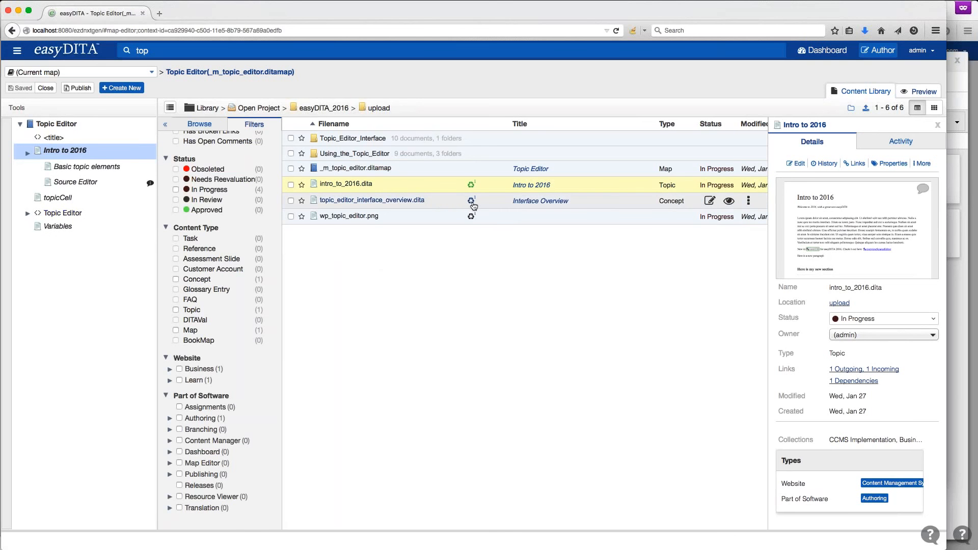
mouse_move(472, 206)
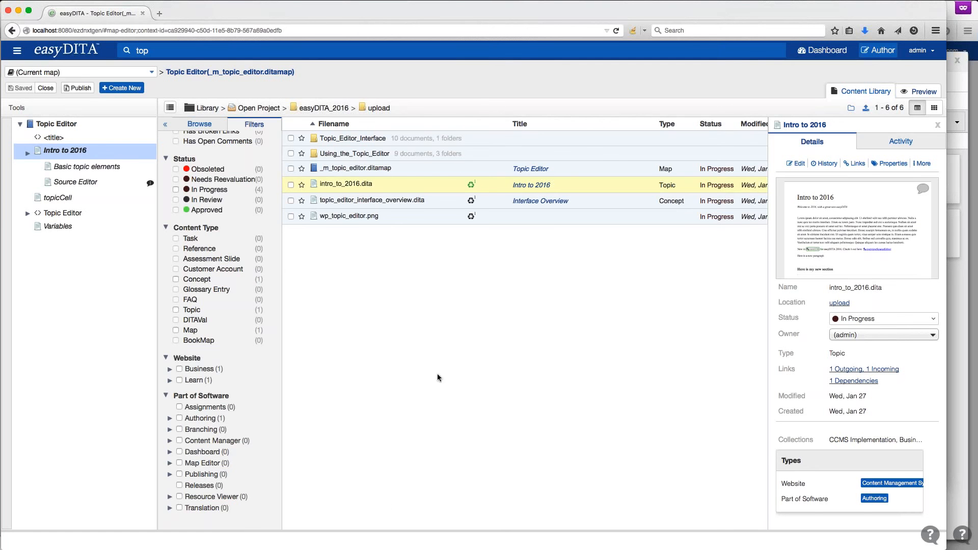
- Open intro_to_2016.dita for editing and look over the Meta + Shift shortcut list and the available Edit commands
mouse_move(377, 189)
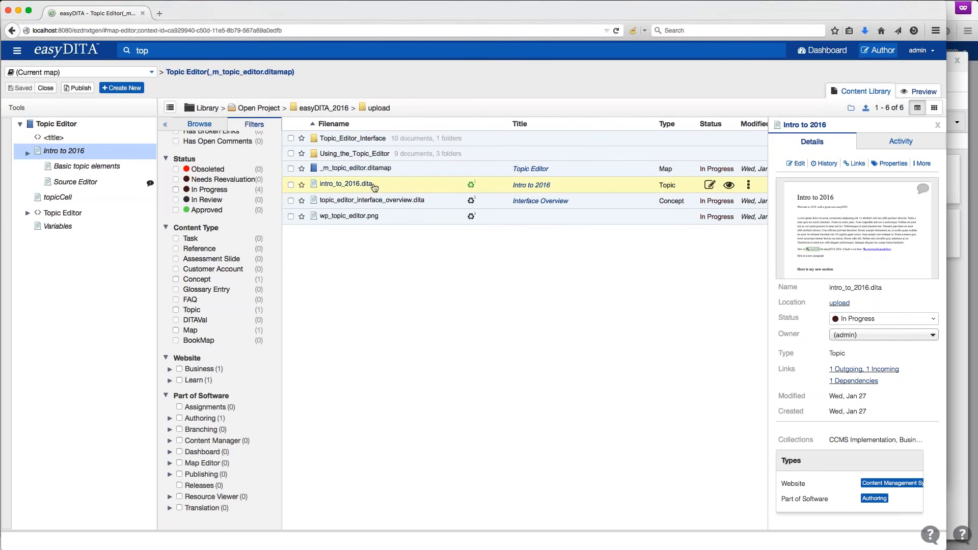
click(710, 185)
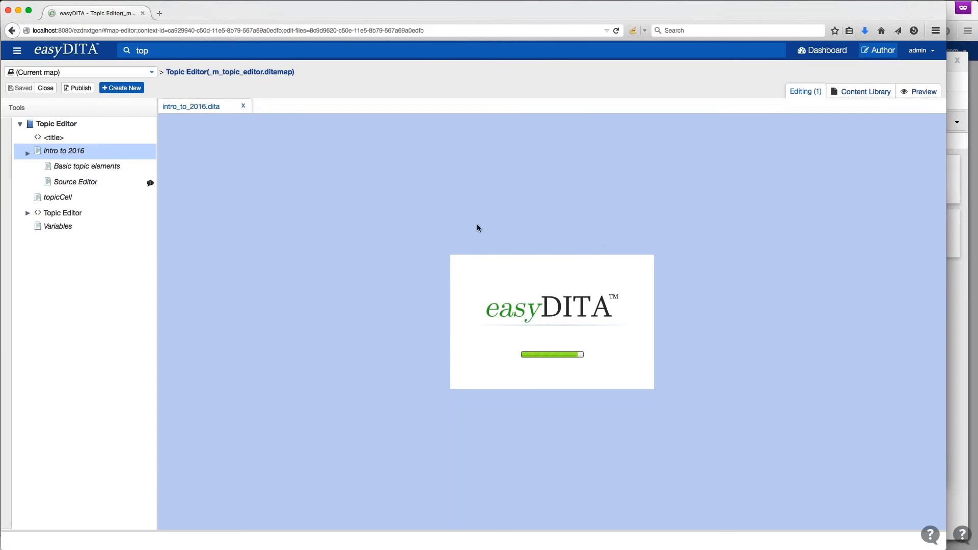
scroll(499, 257, up, 5)
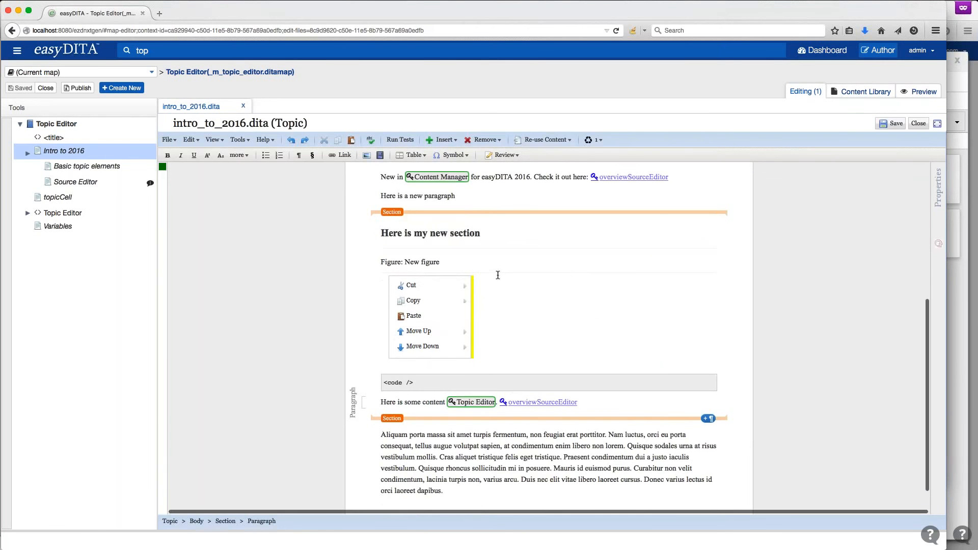
click(484, 251)
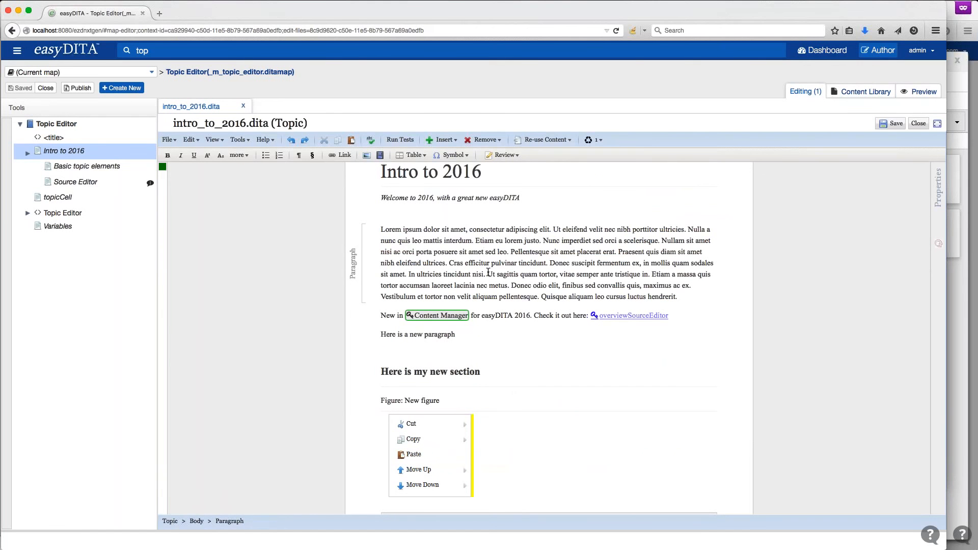
key(super+shift)
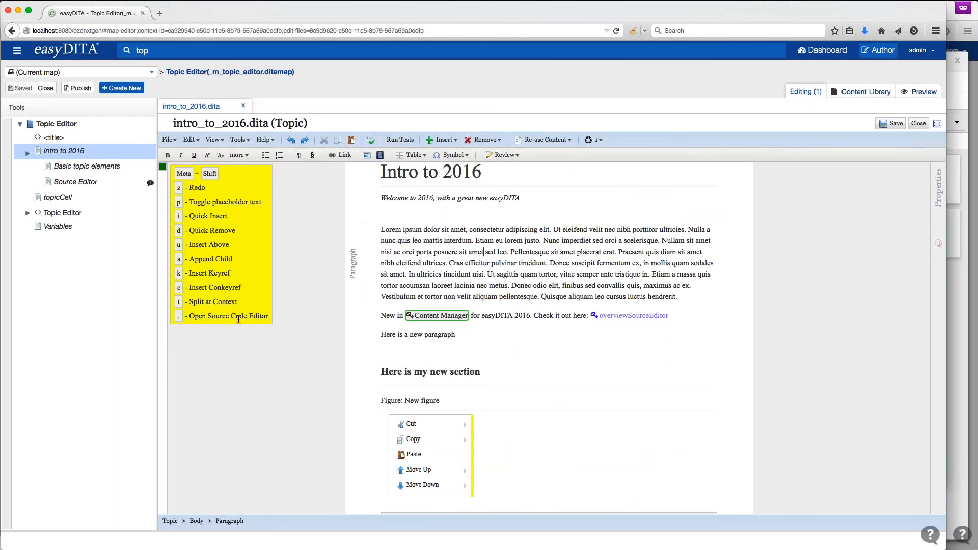
click(192, 141)
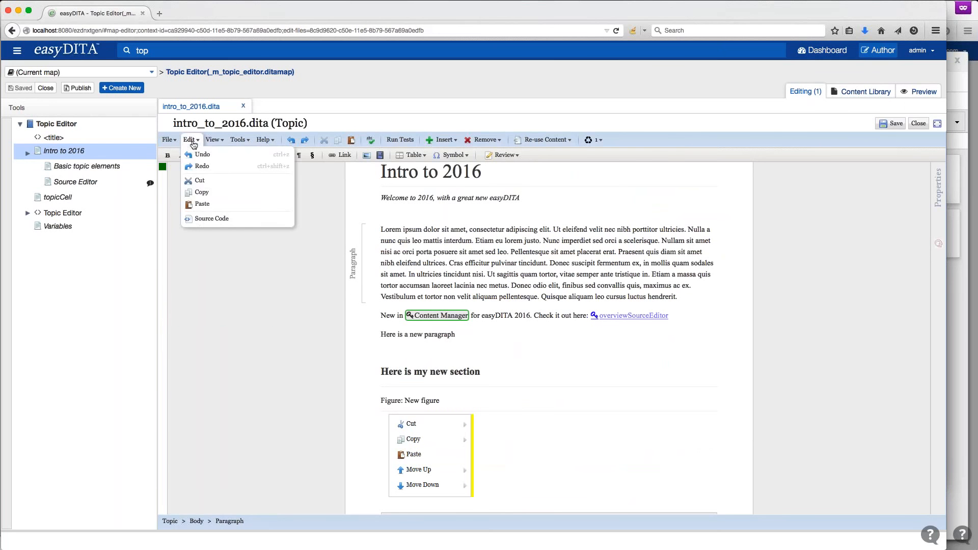
- From "sagittis" in the first paragraph, open the XML source, insert "asdf asdfasdf as" within that word, select the surrounding lines, and save the source
click(508, 274)
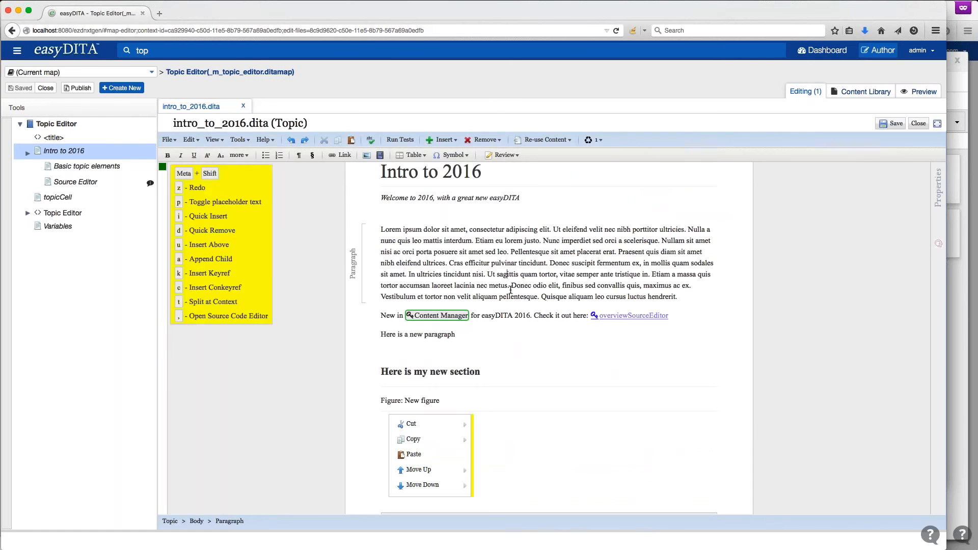
key(super+shift+s)
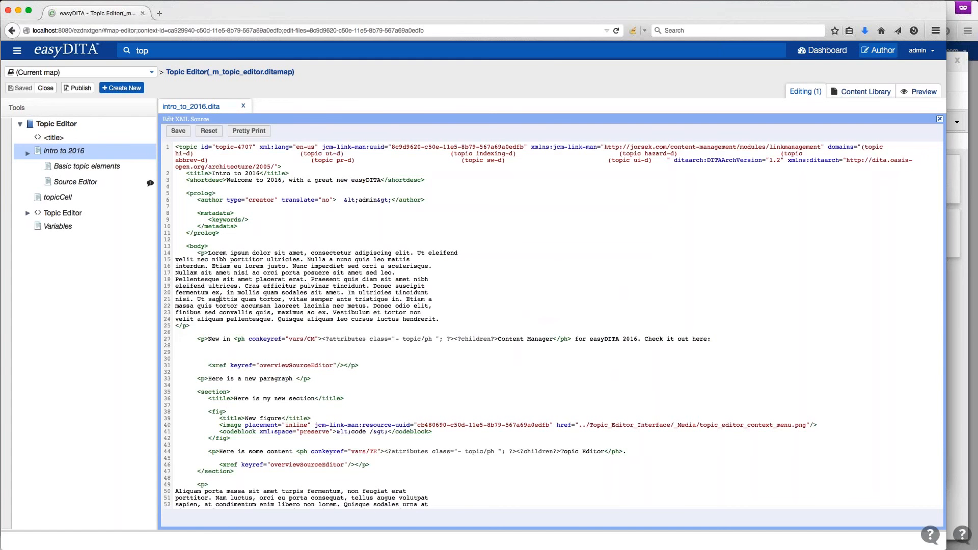
text(asdf asdfasdf as)
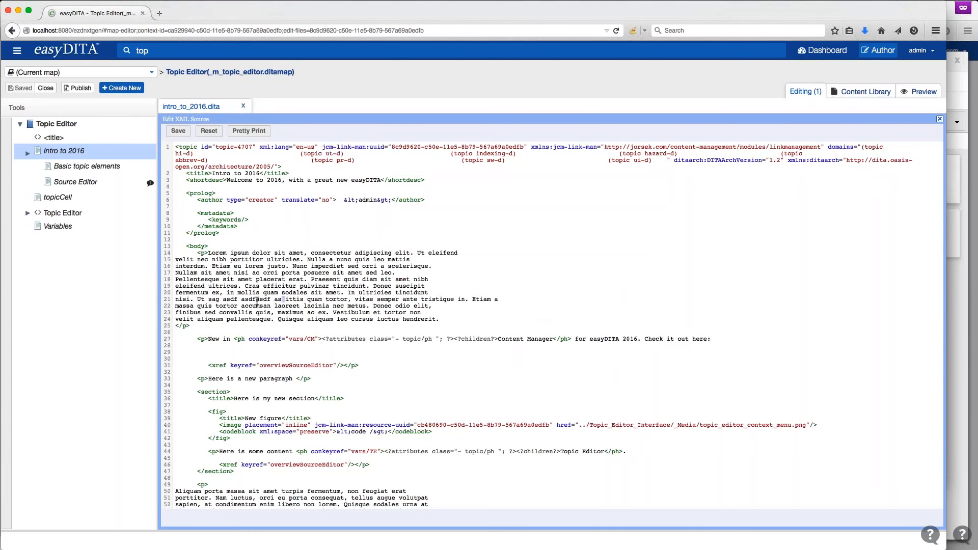
click(233, 266)
drag(242, 276, 272, 304)
click(178, 131)
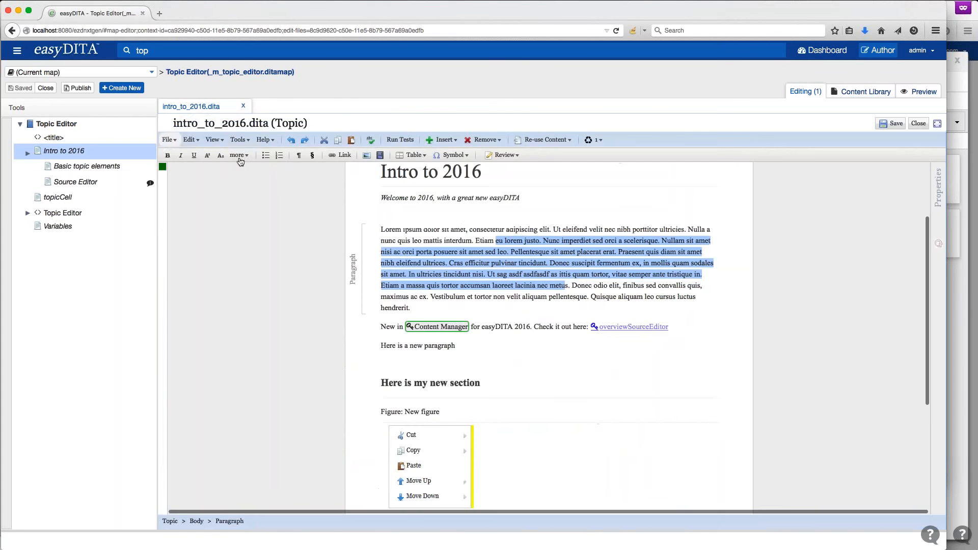
- Carry a selection of the first paragraph's text into the XML source and back, and save and close the topic
drag(479, 240, 501, 263)
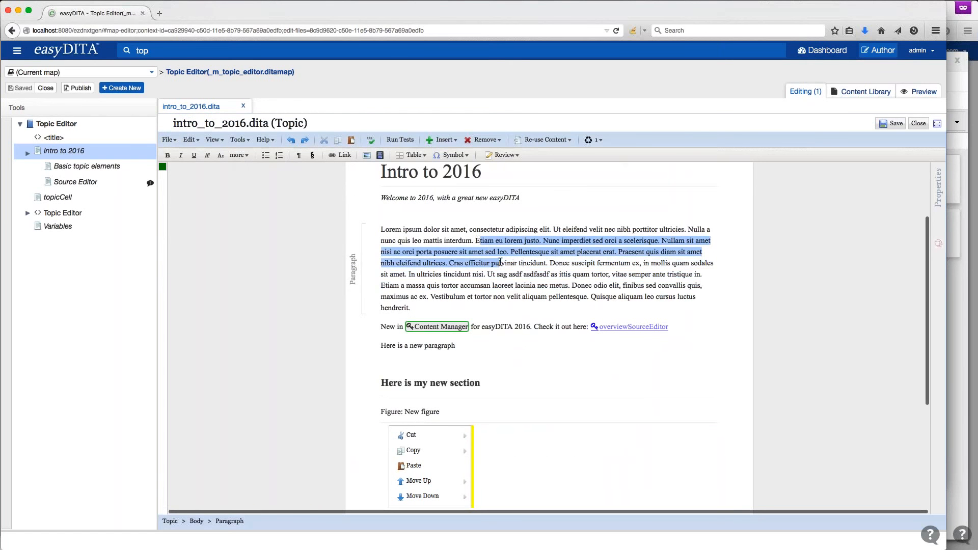
key(super+shift+e)
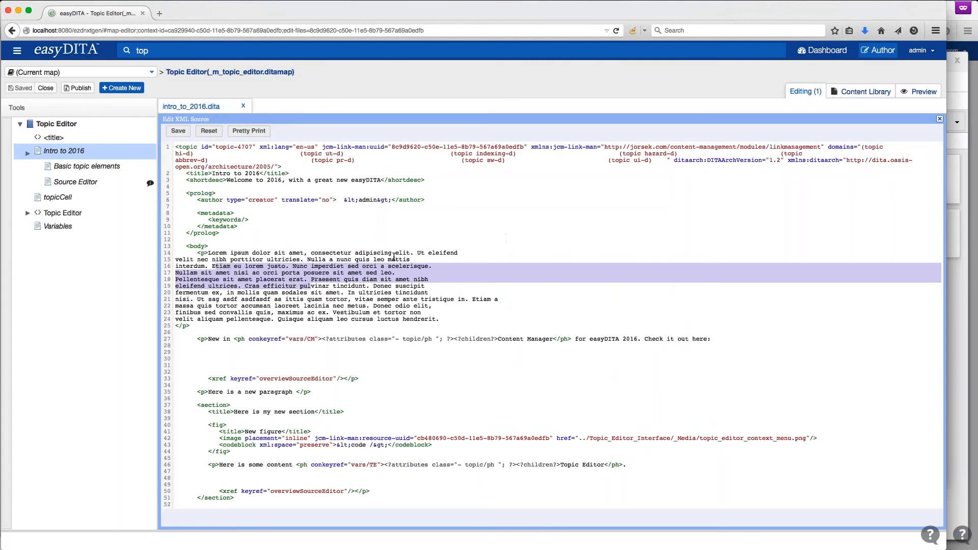
scroll(309, 294, down, 4)
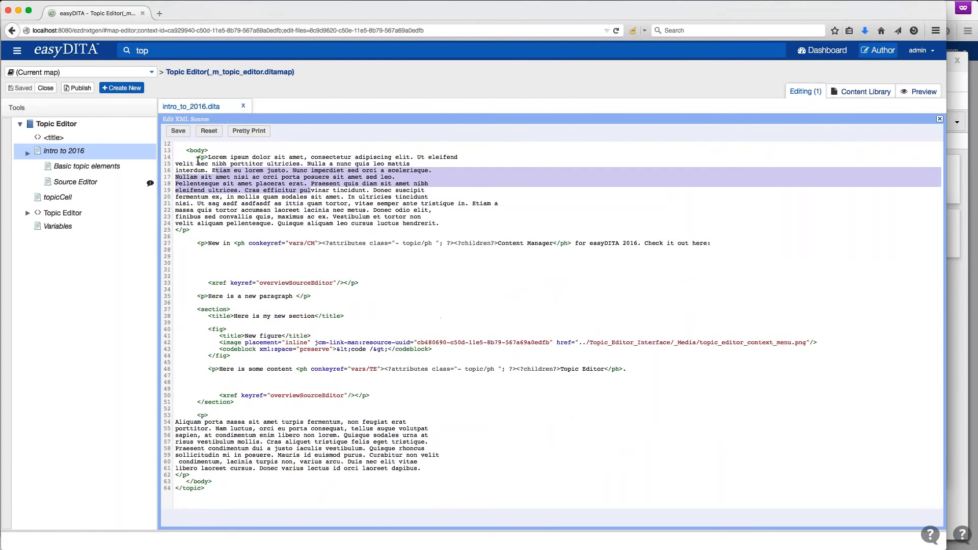
click(178, 131)
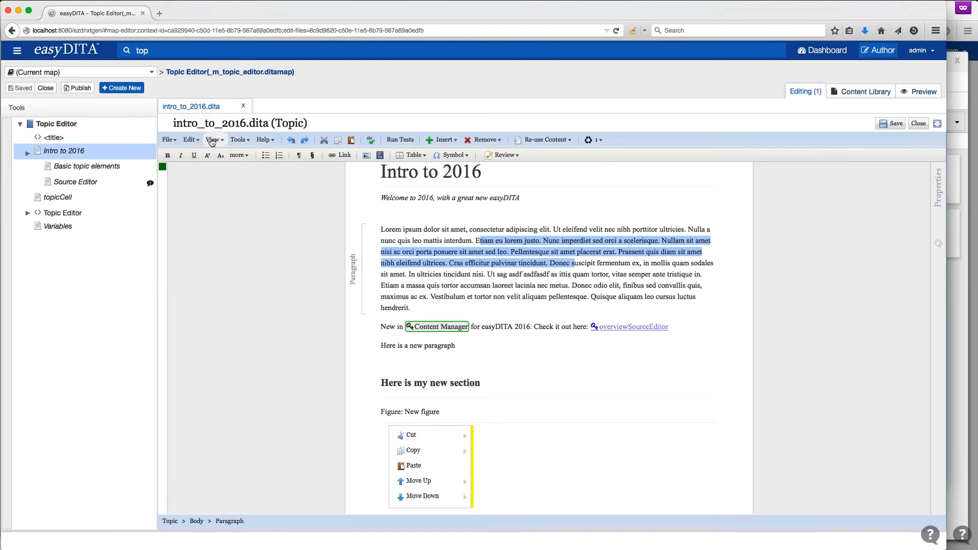
click(892, 124)
click(919, 124)
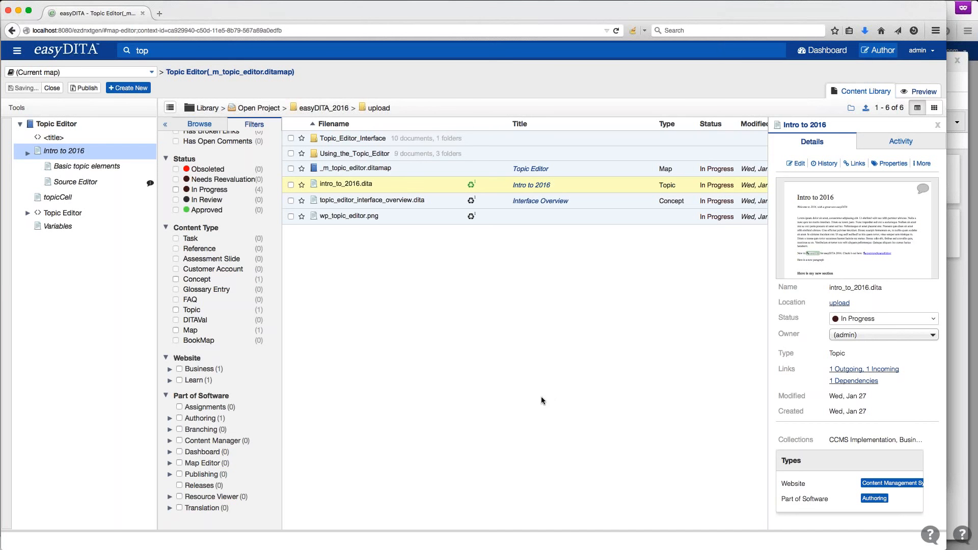
- Expand the Business, Learn, Authoring, and Authoring Interface filter categories and look through their subcategories
click(170, 369)
scroll(175, 449, down, 3)
click(170, 393)
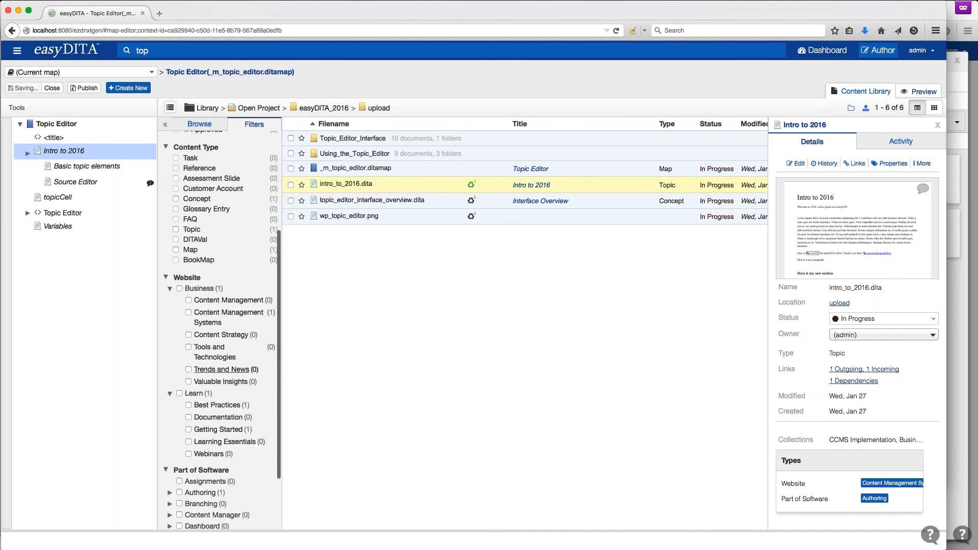
scroll(188, 443, down, 3)
click(170, 418)
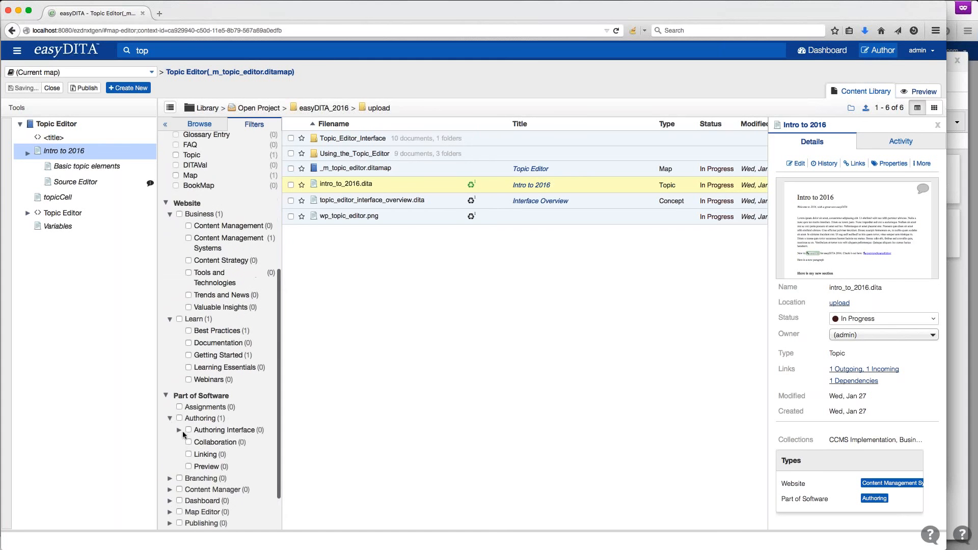
click(178, 430)
scroll(204, 424, up, 3)
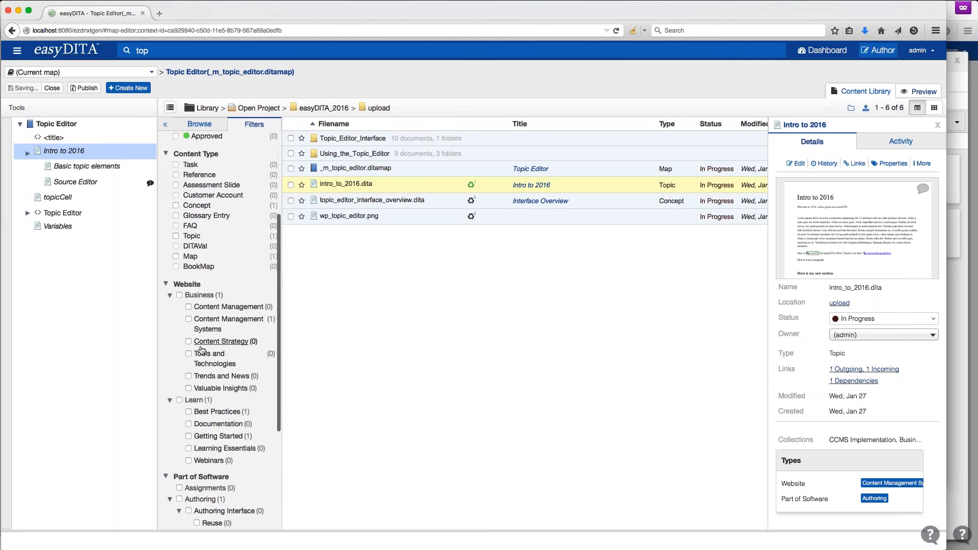
scroll(204, 300, up, 3)
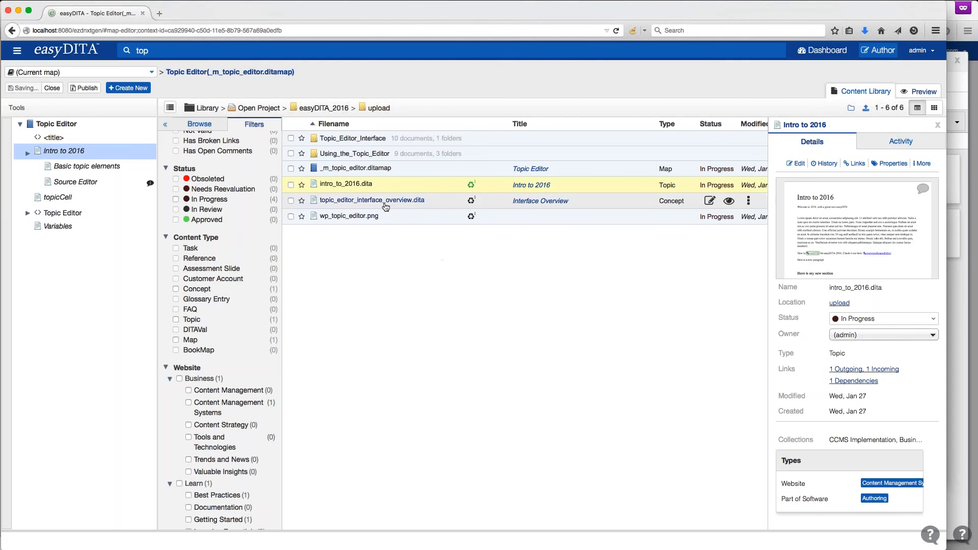
- View the details of topic_editor_interface_overview.dita and search all files for "topic"
click(350, 204)
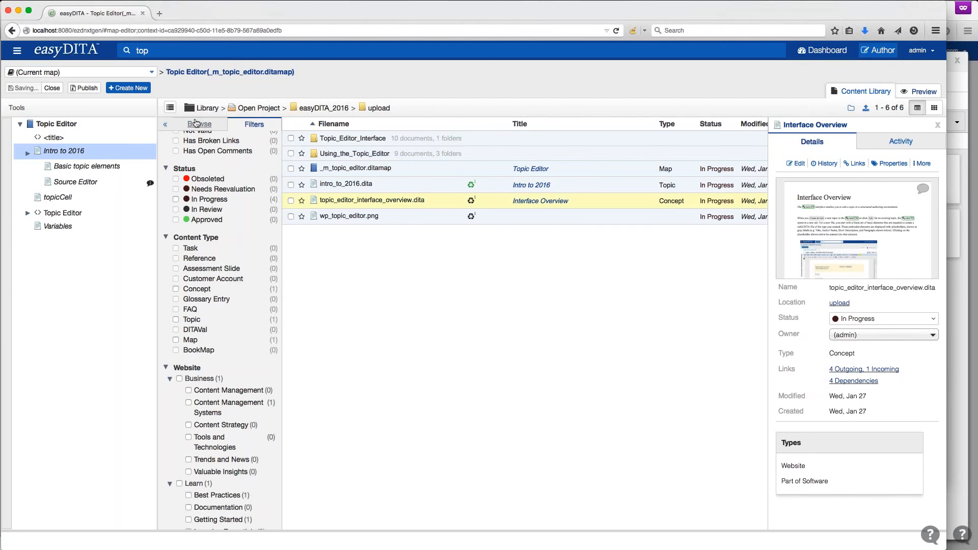
click(250, 53)
text(topic)
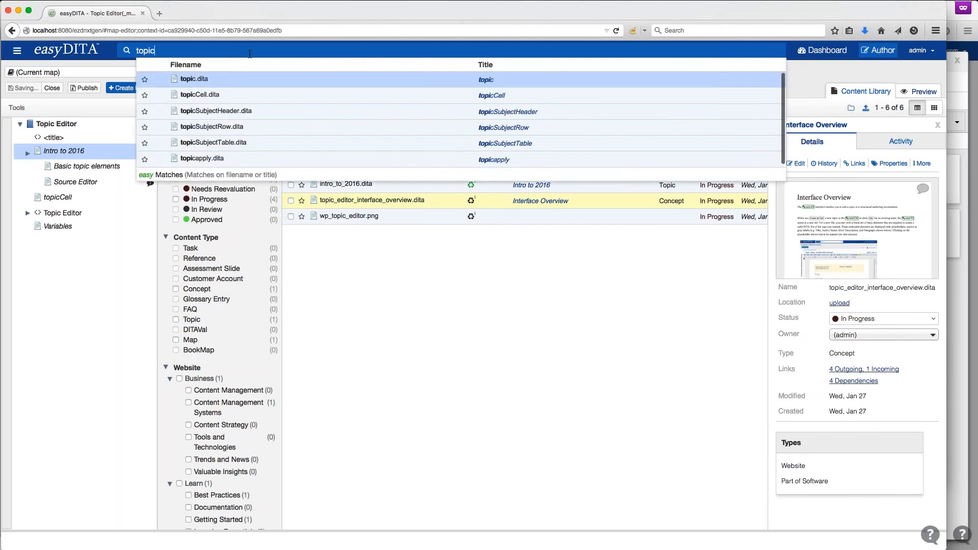
key(Return)
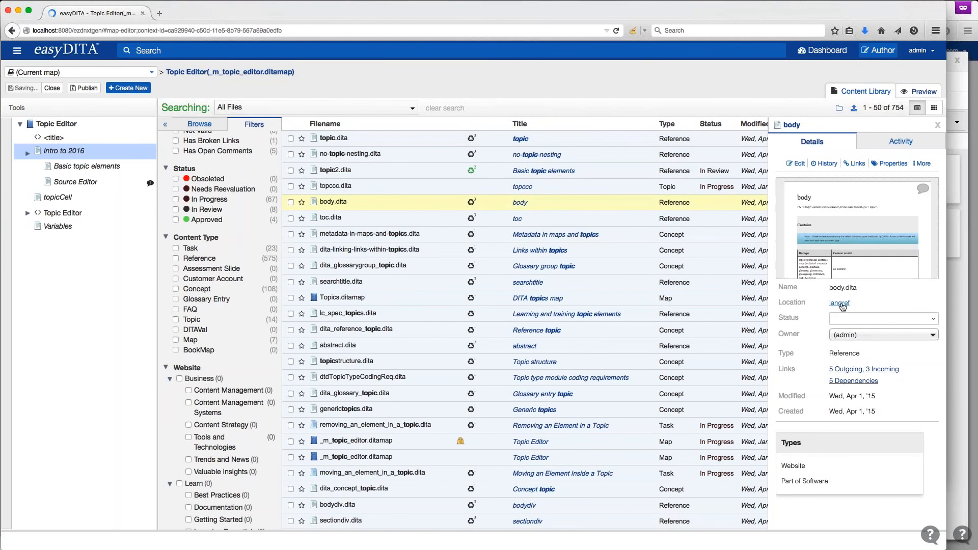
- Show body.dita in its langref folder, and locate topicCell and Intro to 2016 in the library from the map
click(841, 304)
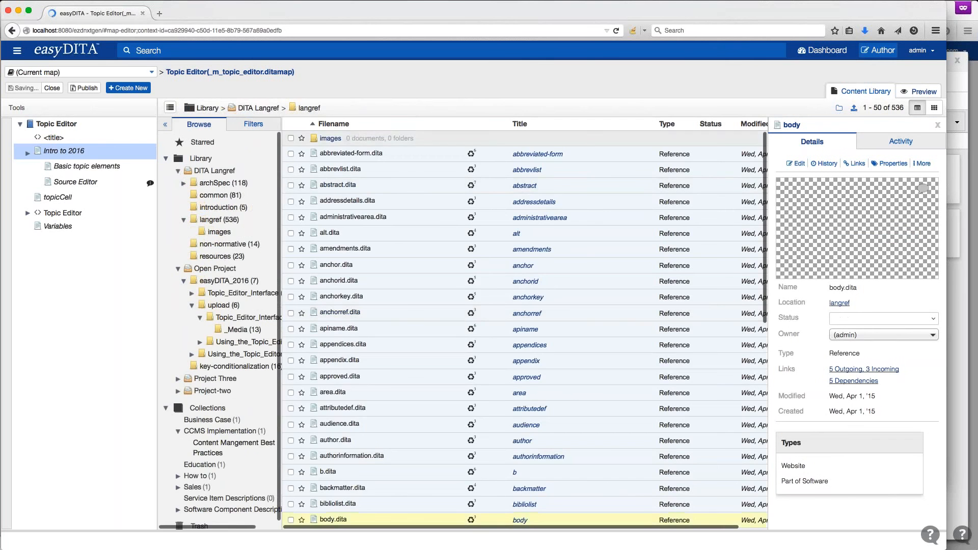
scroll(400, 415, down, 5)
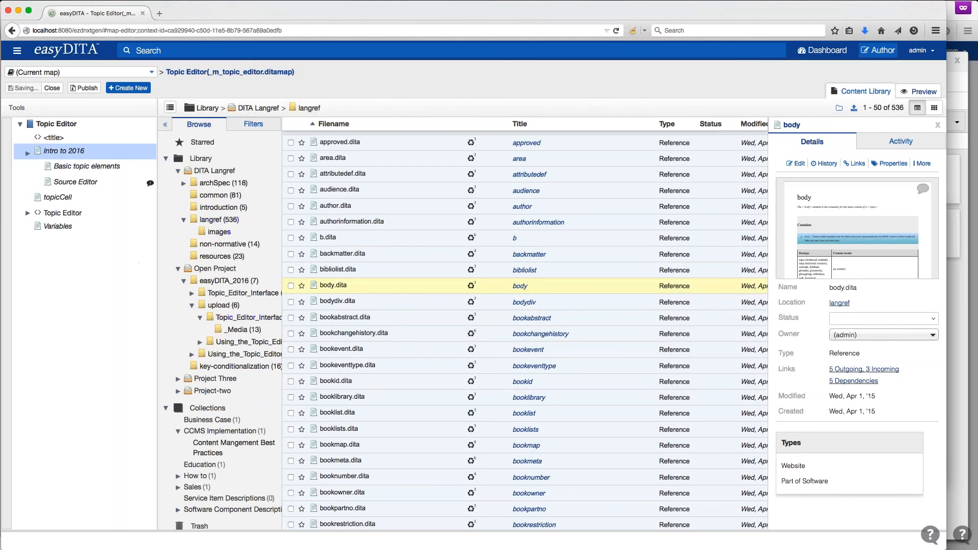
click(65, 198)
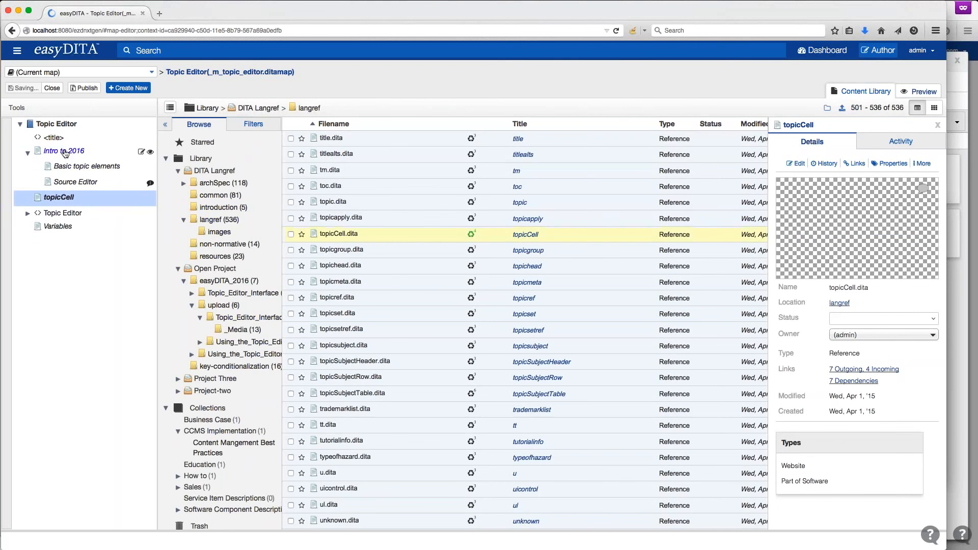
click(65, 152)
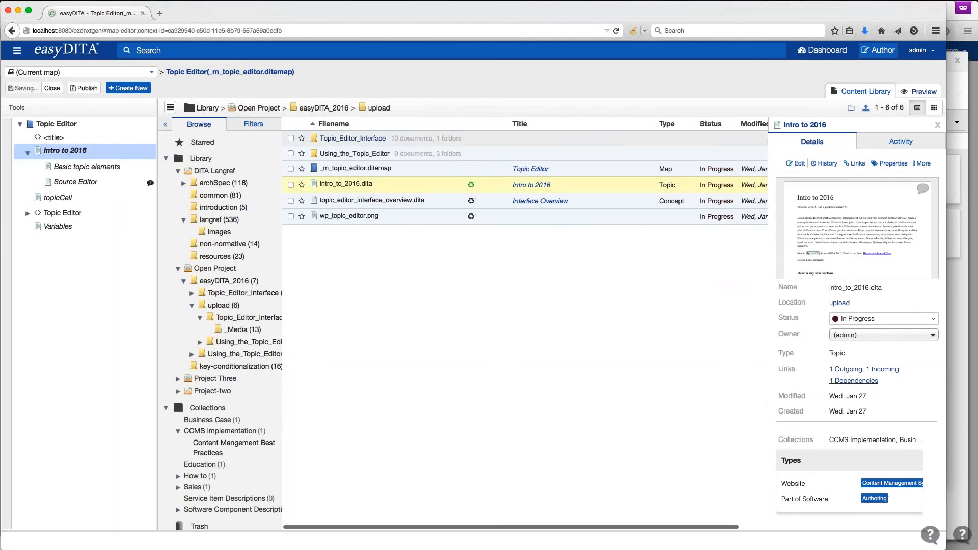
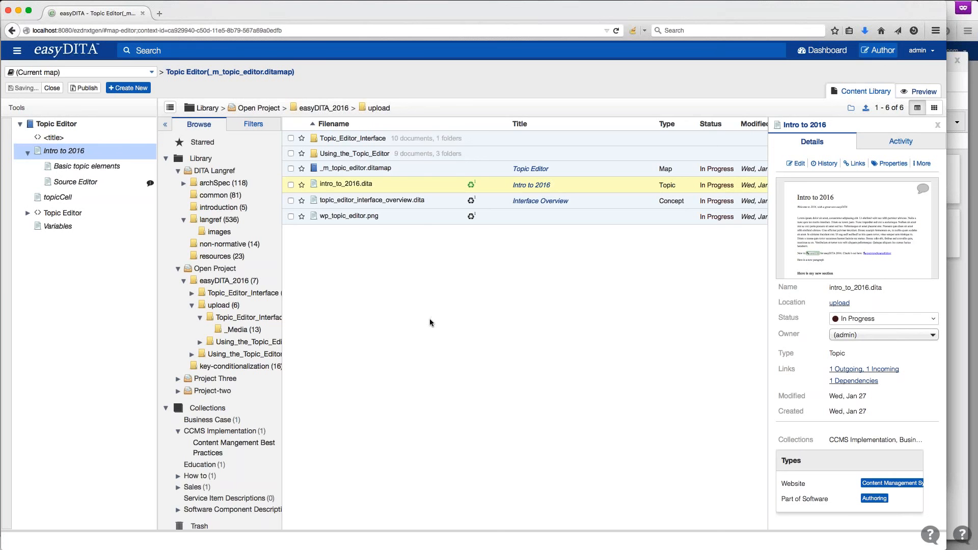
- Download _m_topic_editor.ditamap with its dependencies and open the downloaded _m_topic_editorditamap-bundle(1).zip
right_click(354, 172)
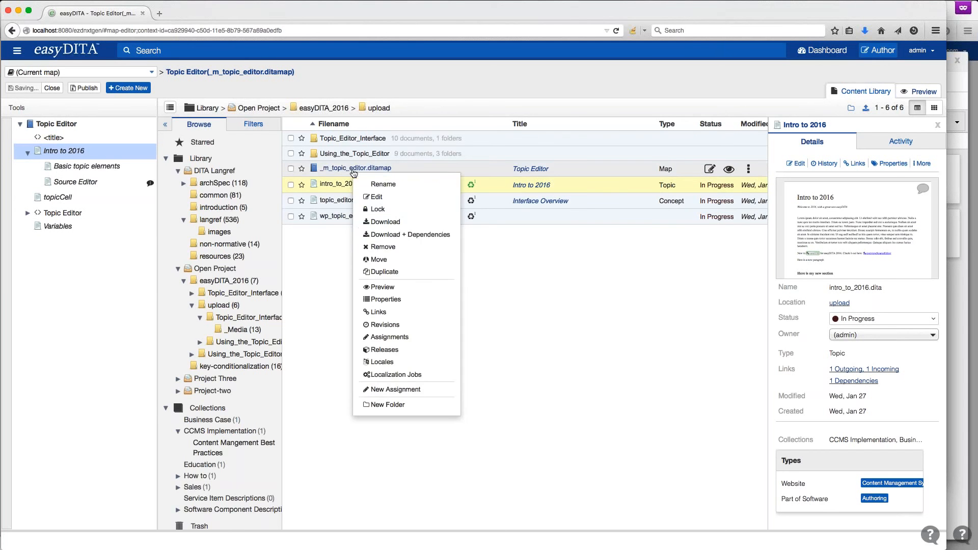
click(421, 235)
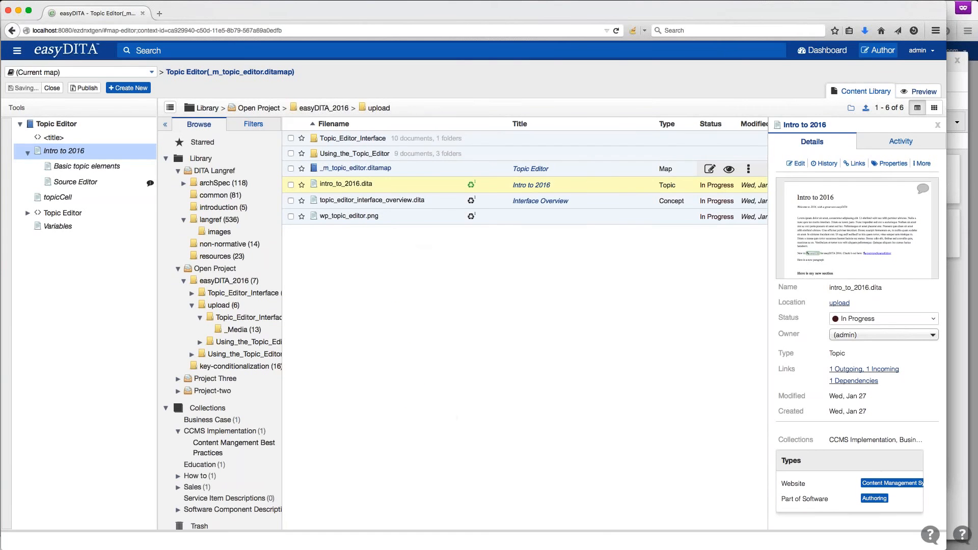
click(864, 32)
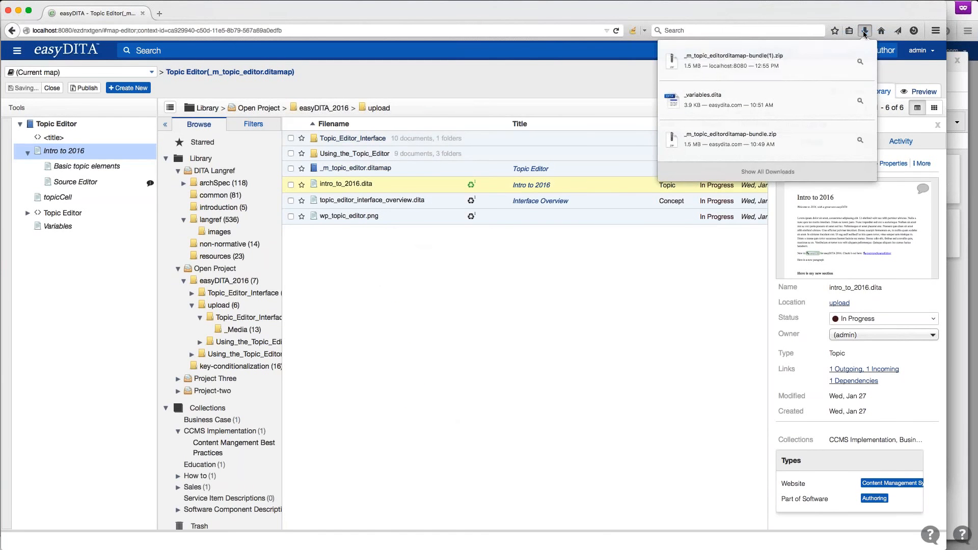
click(791, 62)
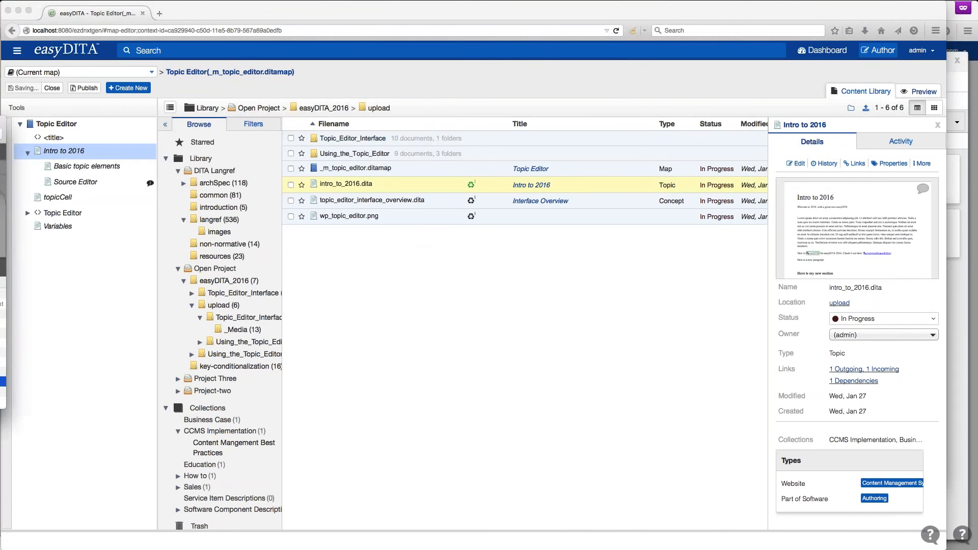
- Bring the extracted bundle's Finder window into view, expand Topic_Editor_Interface and Using_the_Topic_Editor, and examine the bundled files
drag(2, 123, 730, 57)
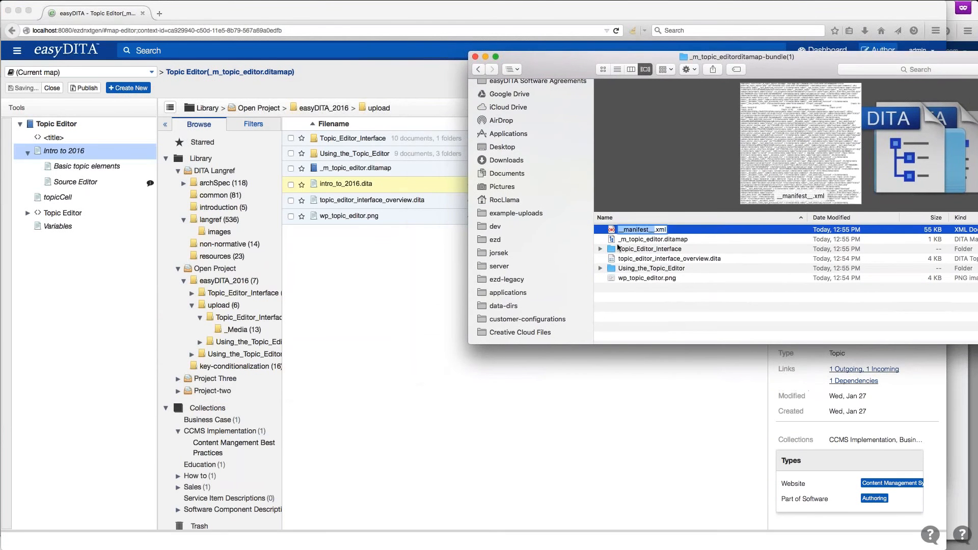
click(600, 250)
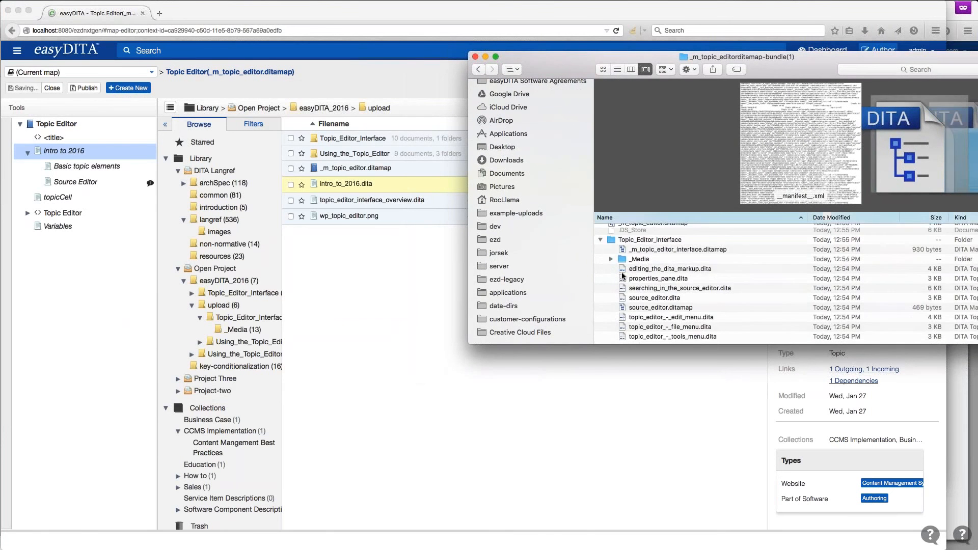
scroll(631, 284, down, 3)
scroll(631, 283, up, 3)
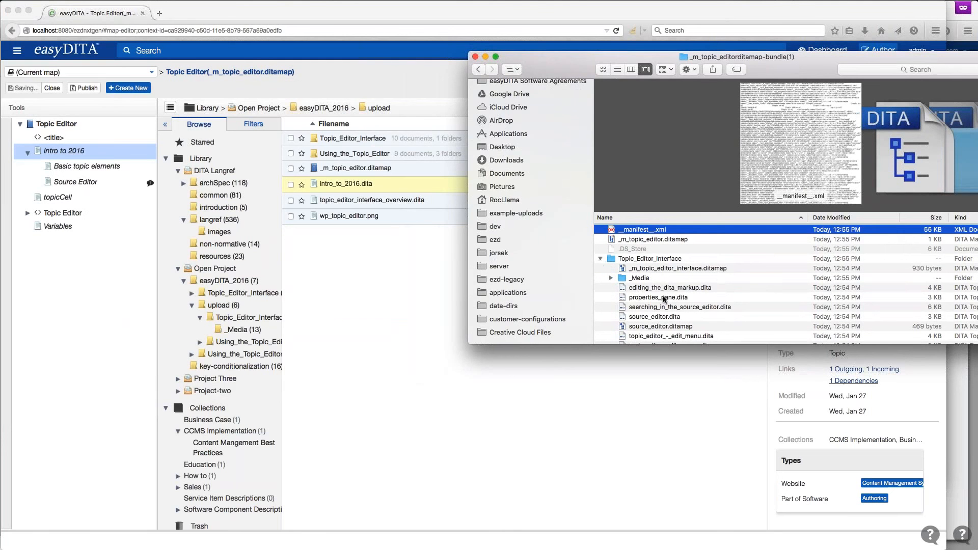
scroll(664, 298, down, 10)
scroll(667, 294, up, 4)
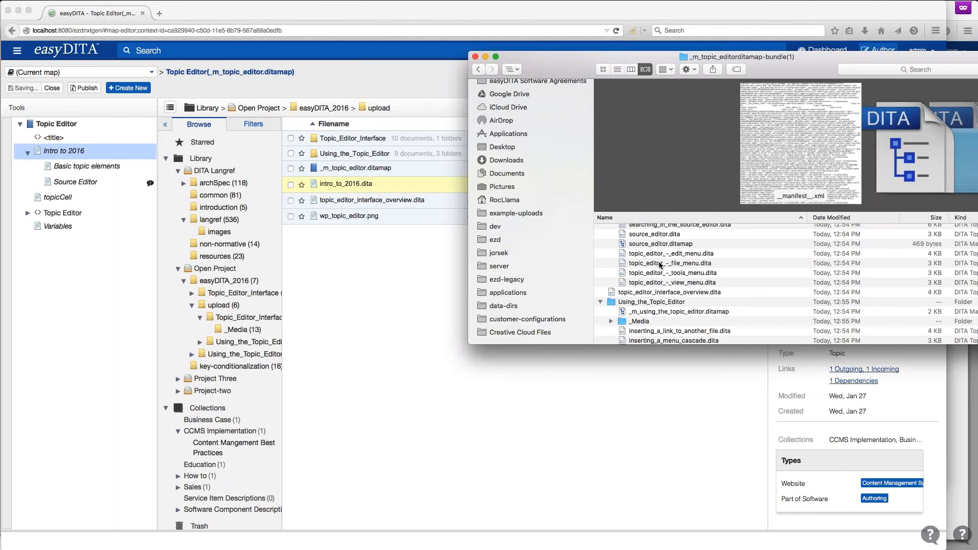
- Preview searching_in_the_source_editor.dita, editing_the_dita_markup.dita and _m_topic_editor_interface.ditamap in the extracted bundle
scroll(654, 270, up, 5)
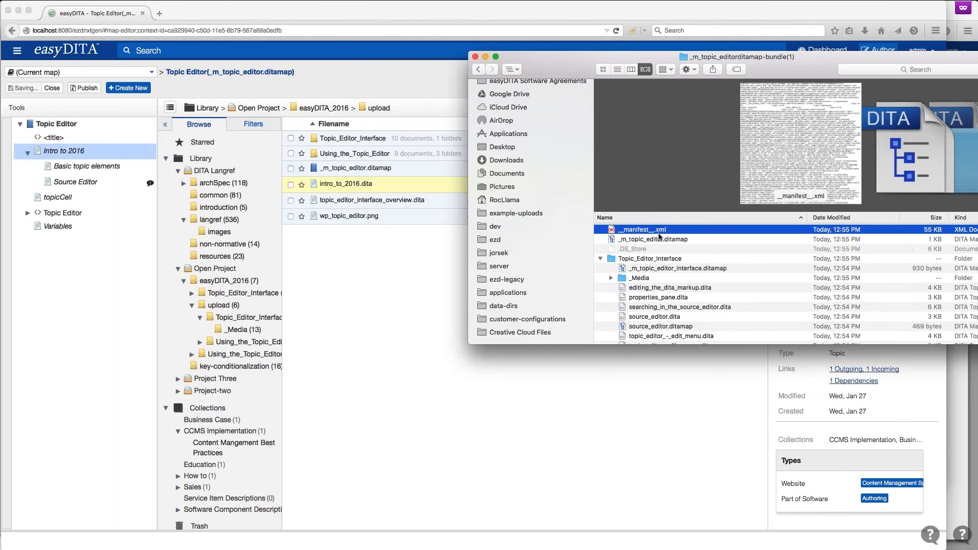
click(641, 308)
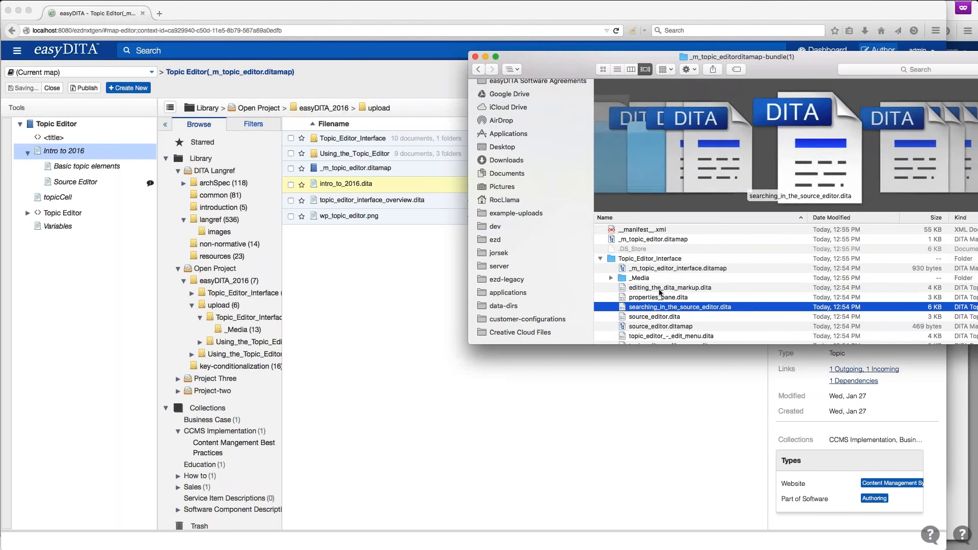
key(Up)
key(Up)
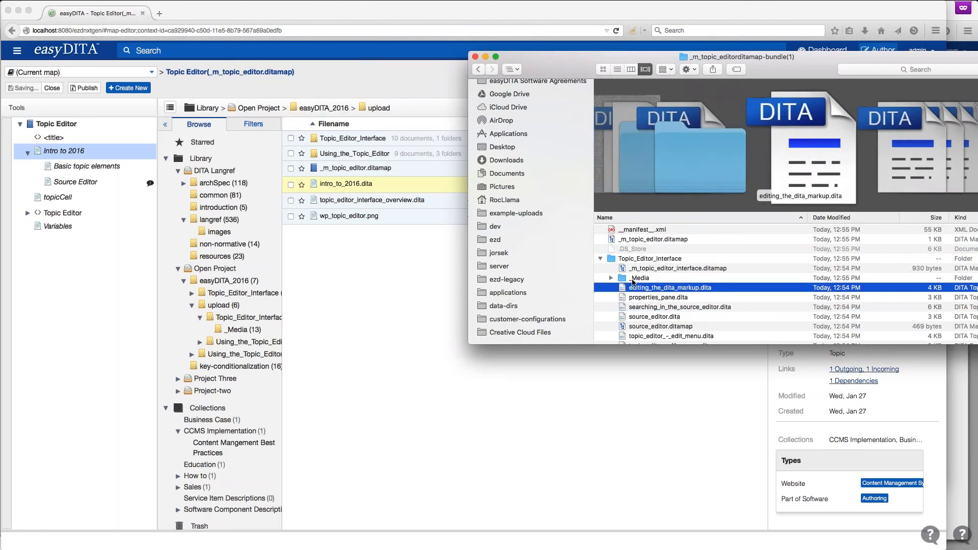
click(655, 268)
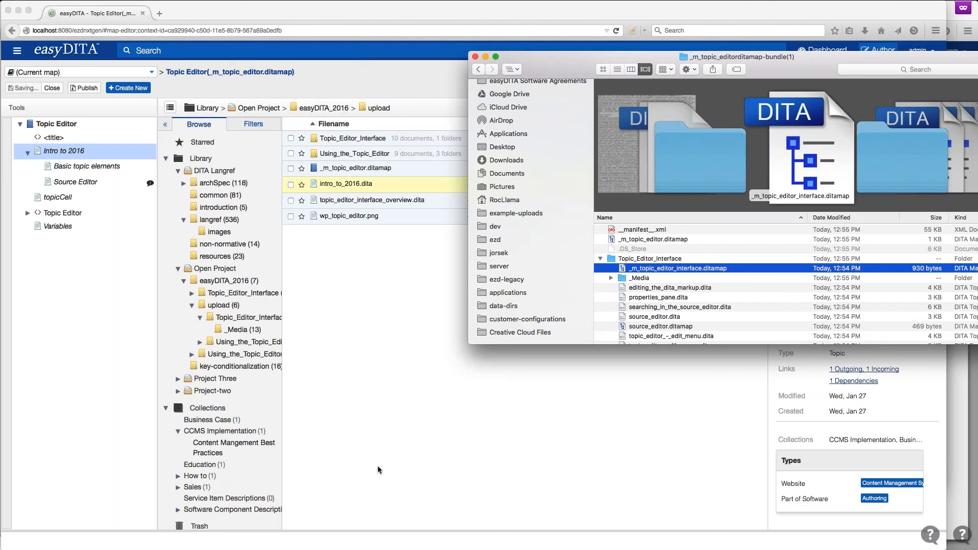
- In easyDITA, prepare a new publishing output for the Topic Editor map with scenario Basic 1.5.3 and transtype PDF, and close it without publishing
click(458, 397)
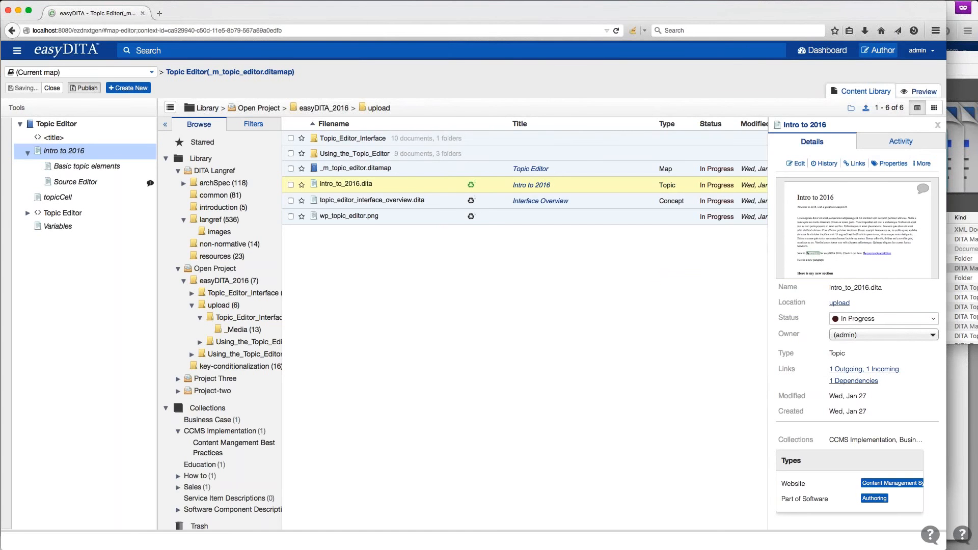
click(84, 88)
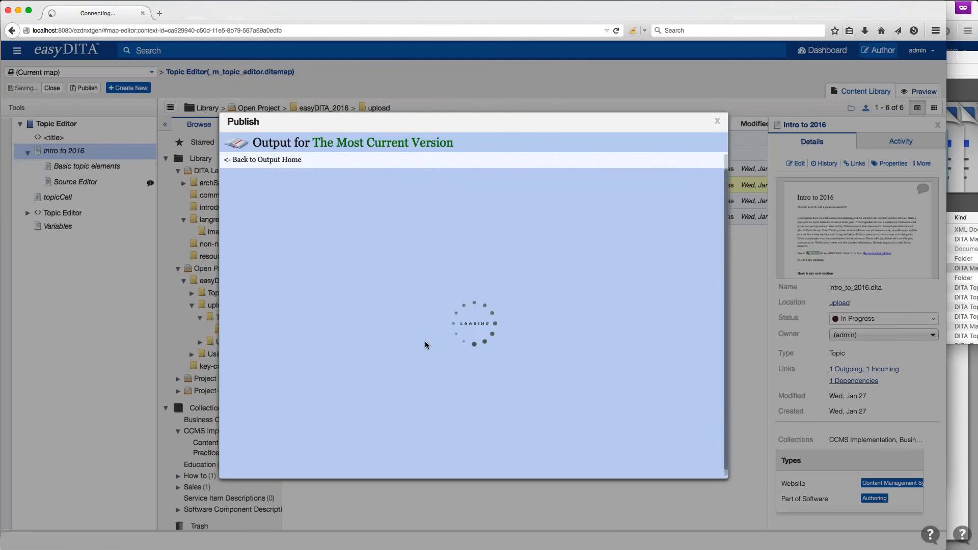
click(687, 187)
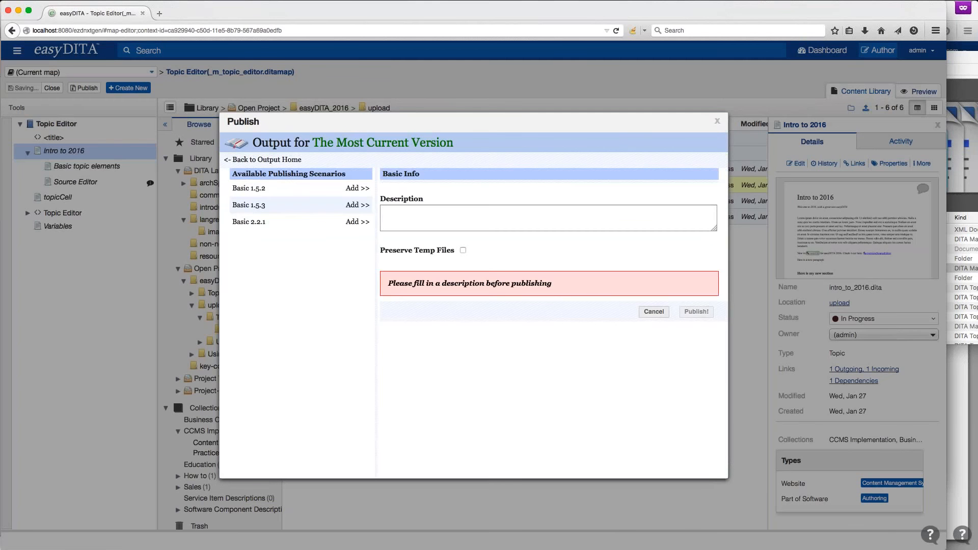
click(254, 209)
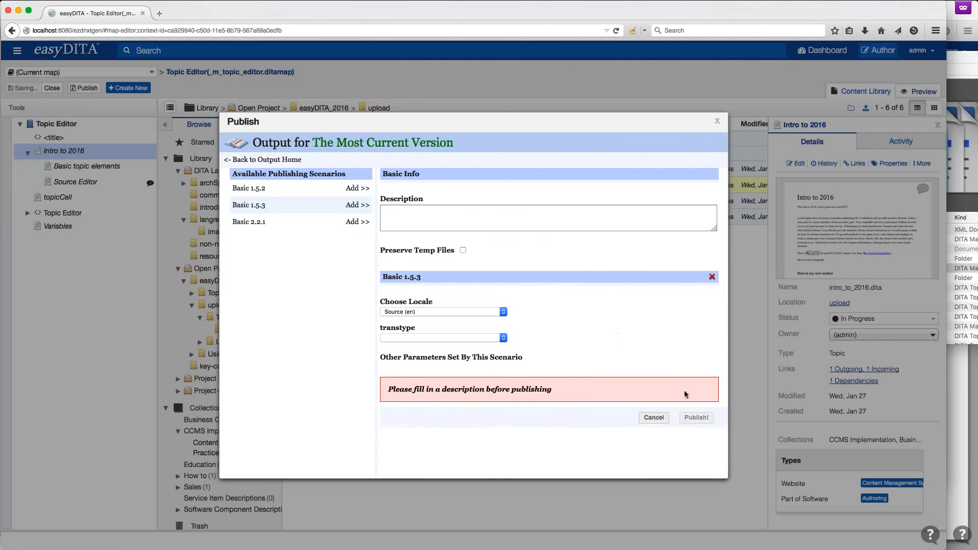
click(502, 338)
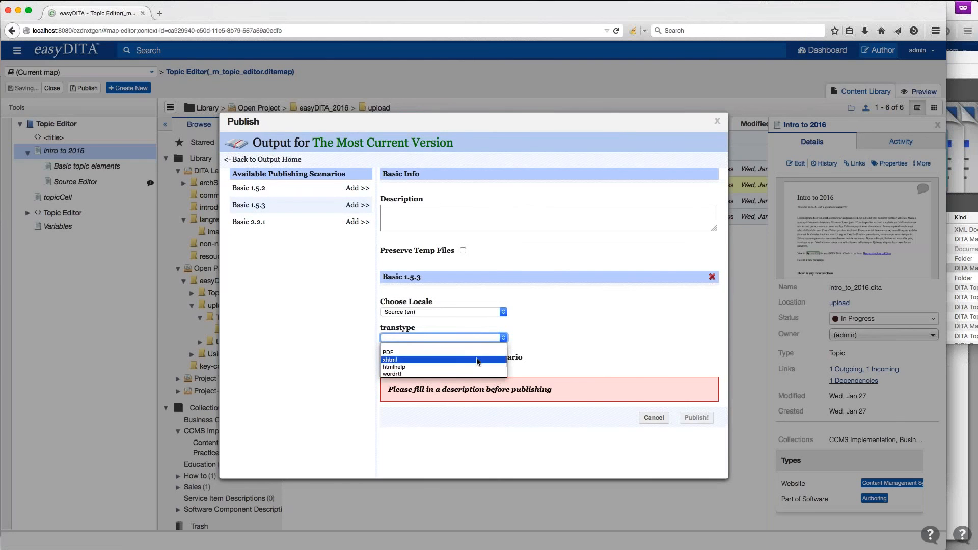
click(415, 352)
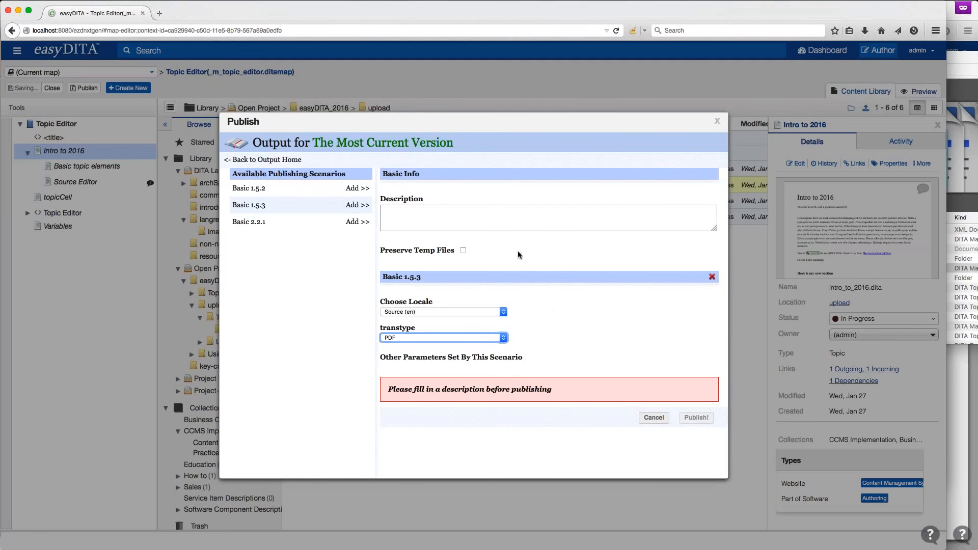
click(488, 338)
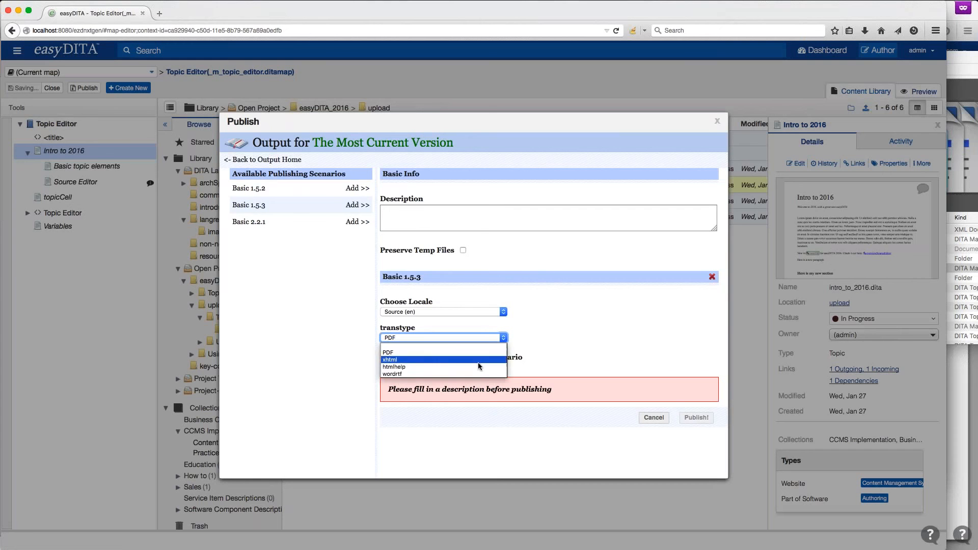
click(557, 335)
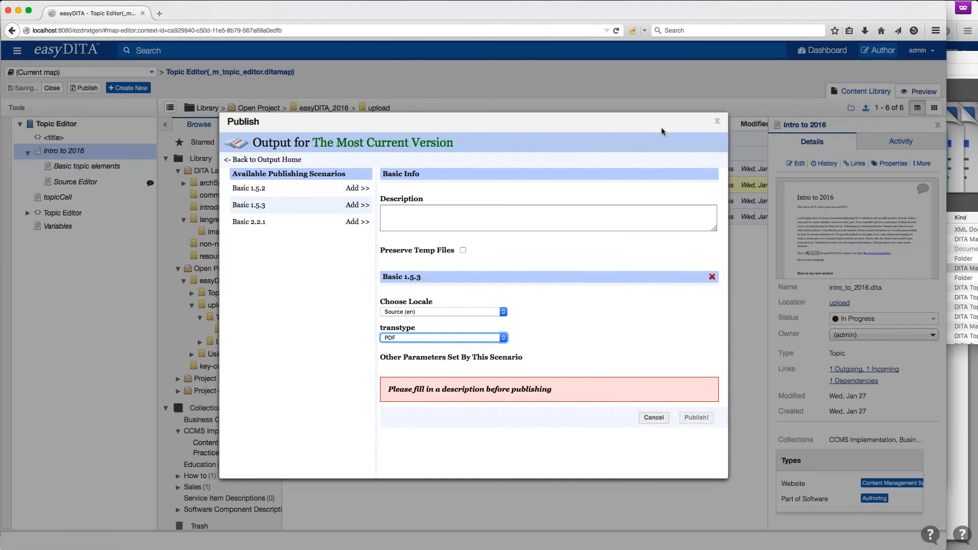
click(716, 122)
- Open the configuration of the DITA Open Toolkit plugin from the administration area
click(17, 50)
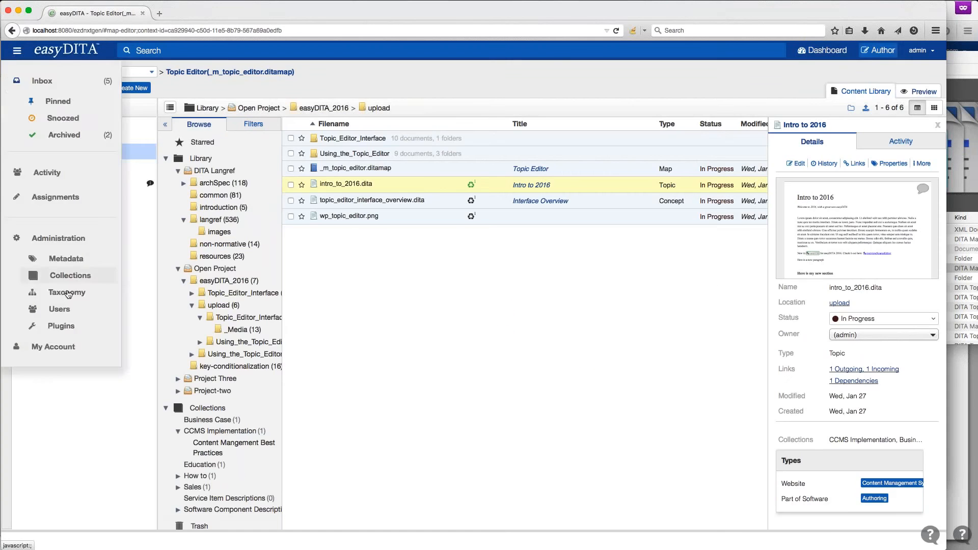
click(66, 323)
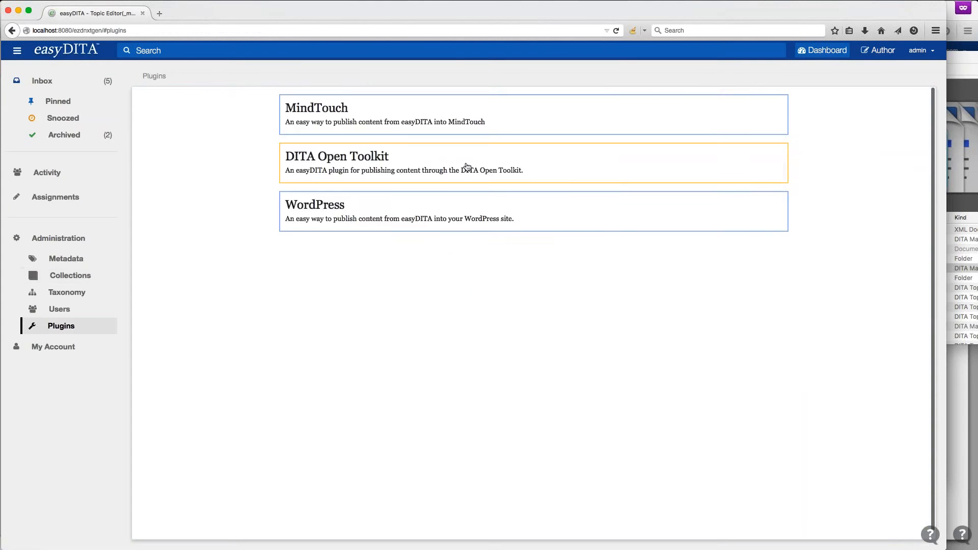
click(464, 167)
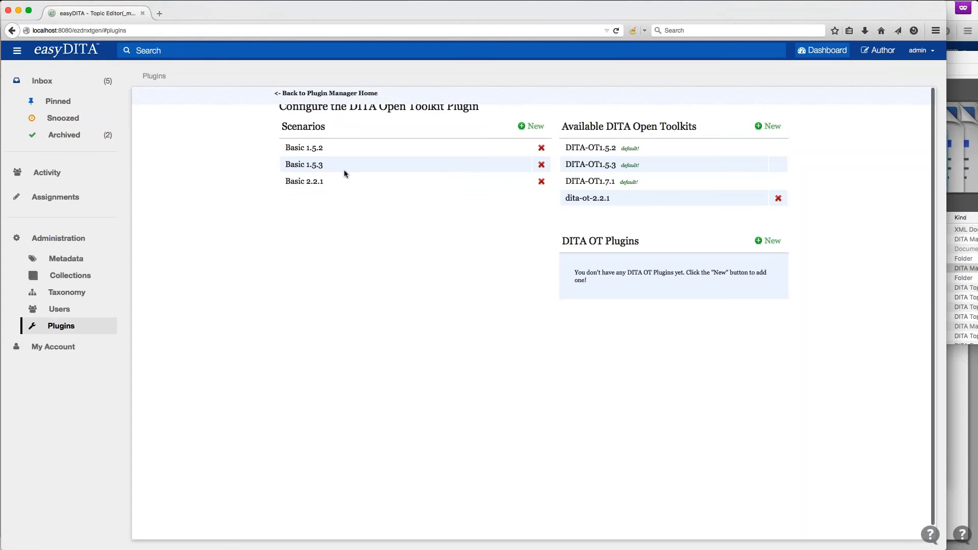
- Add an empty parameter to the Basic 1.5.3 publishing scenario, review the available parameter types, and cancel the edit
click(298, 165)
click(435, 411)
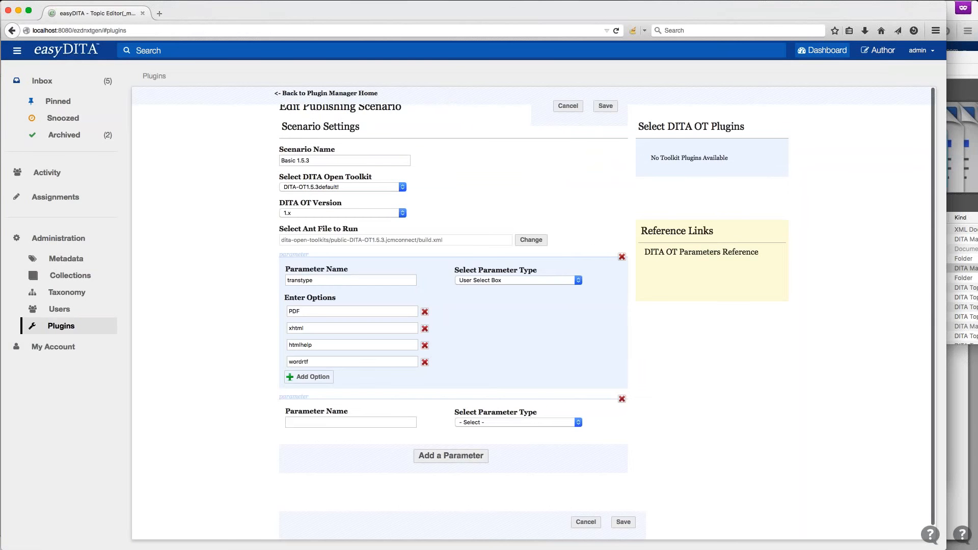
click(534, 422)
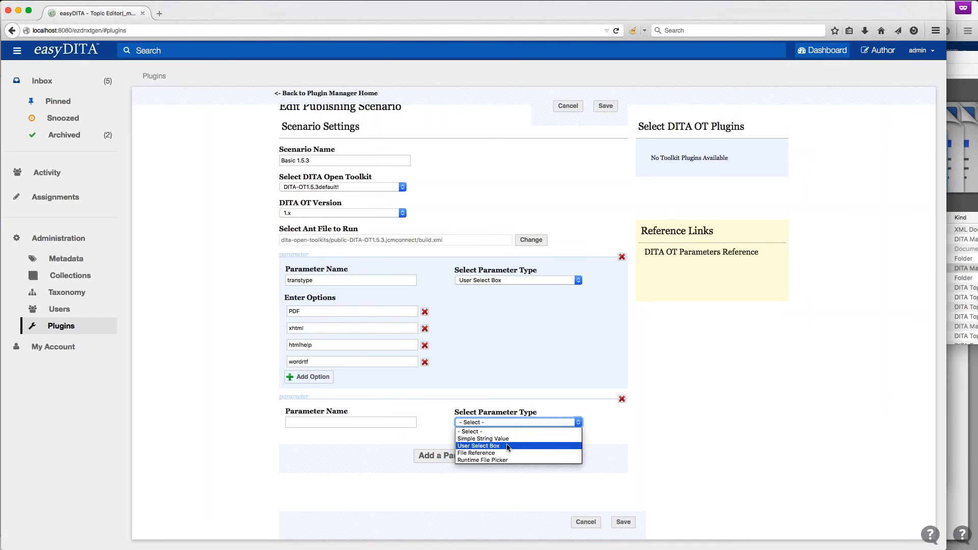
click(235, 269)
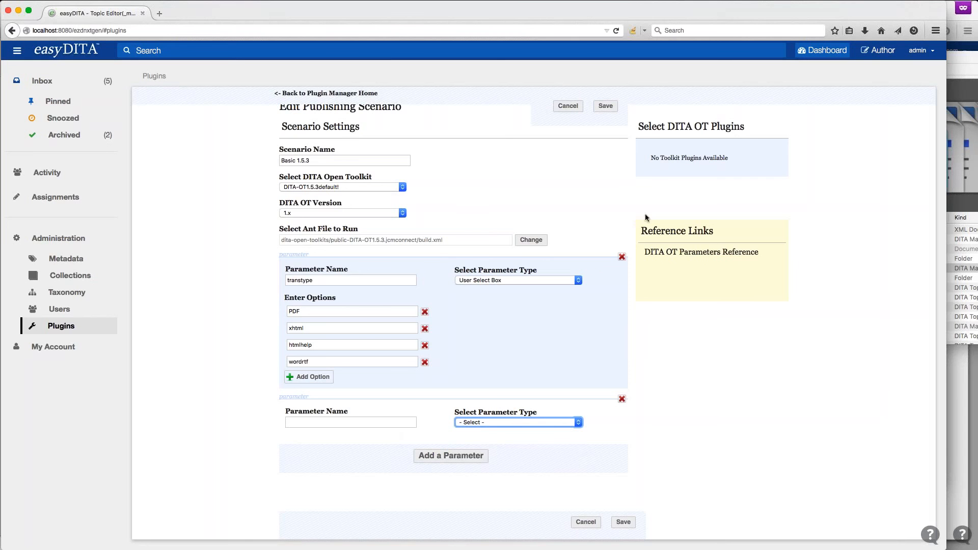
click(586, 522)
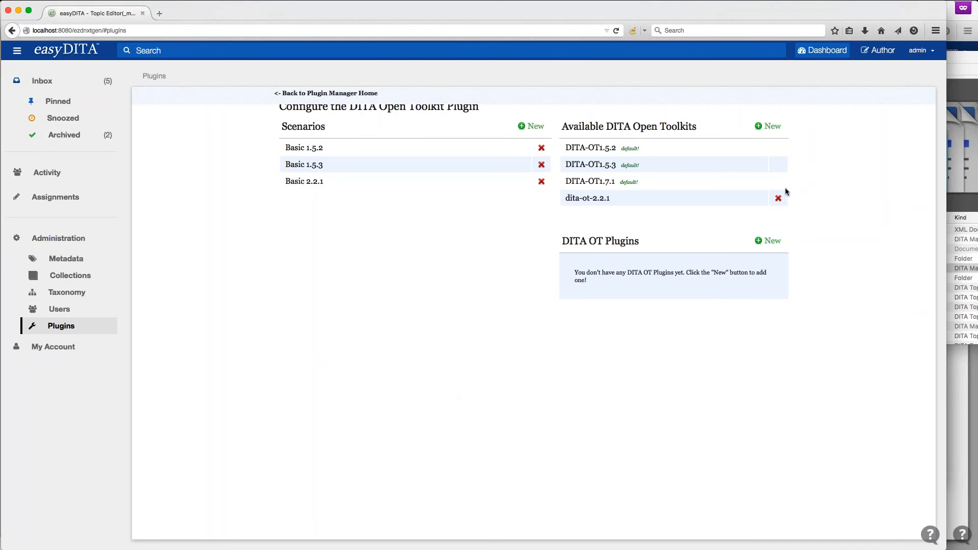
- View the upload form for a new DITA Open Toolkit and the settings of the Basic 2.2.1 scenario, leaving both without changes
click(768, 128)
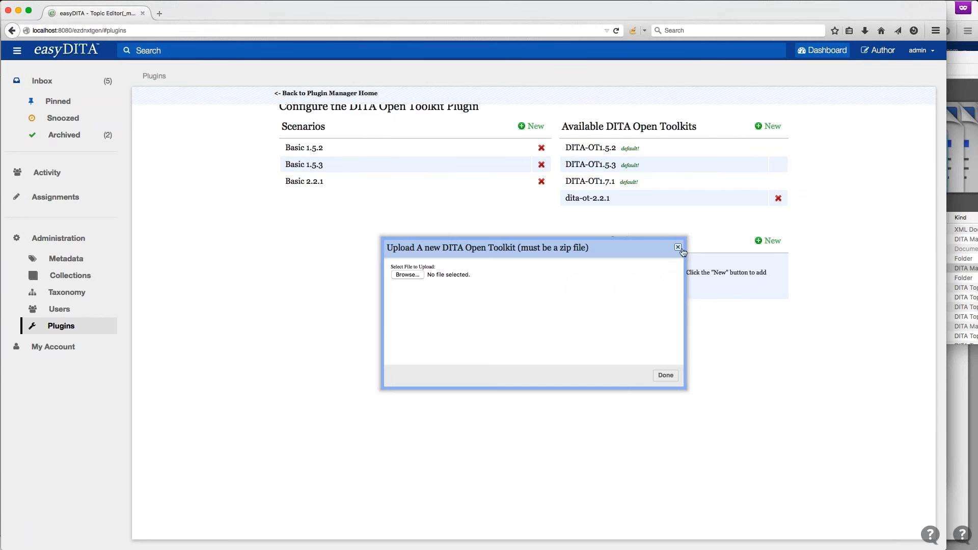
click(678, 248)
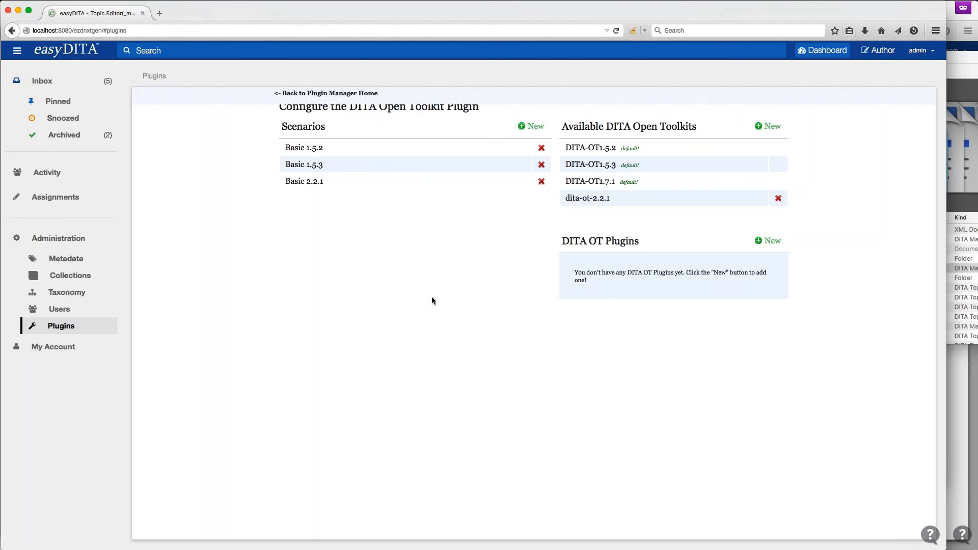
click(331, 182)
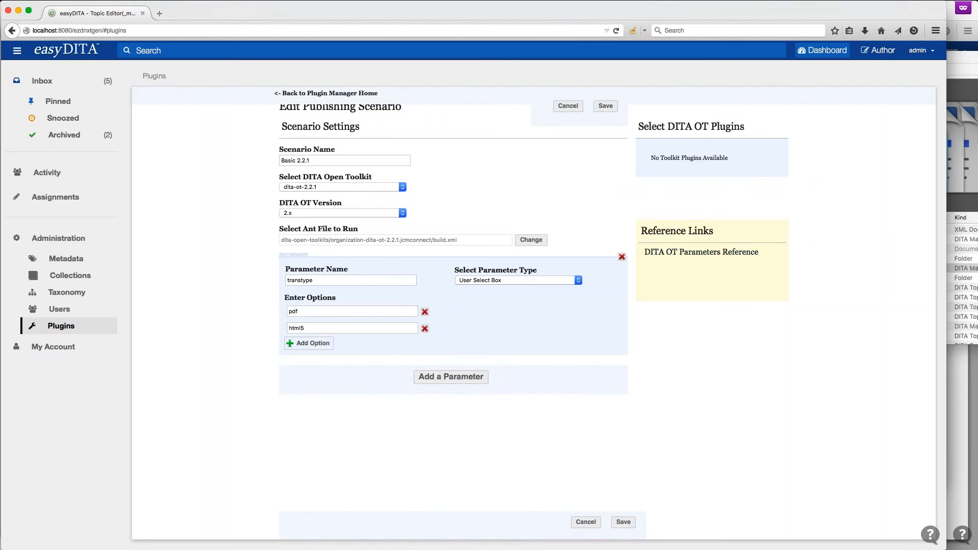
click(568, 106)
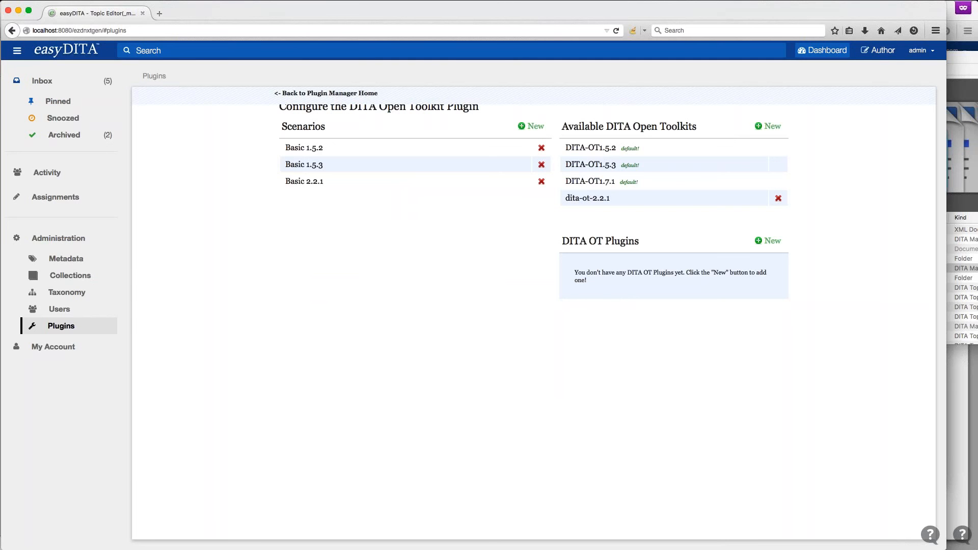
key(super+Tab)
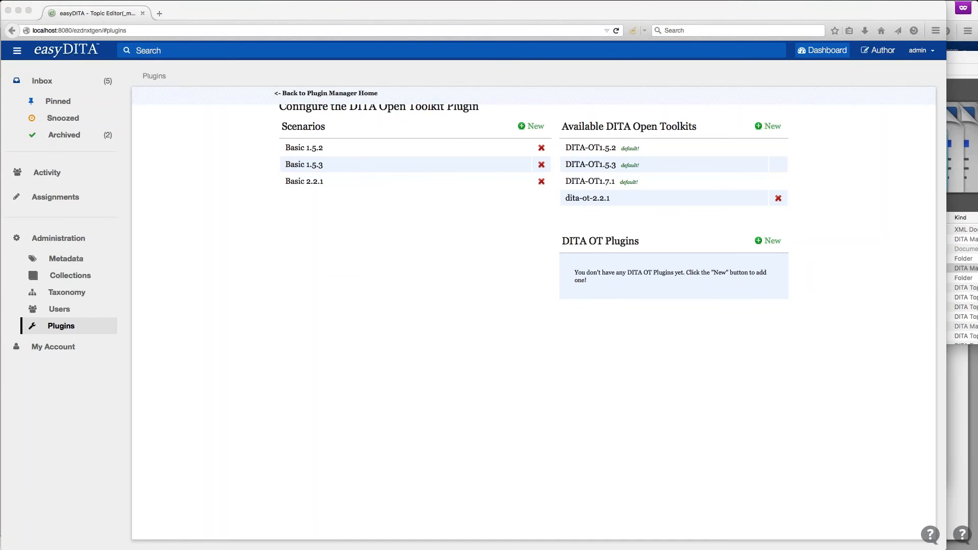
click(432, 325)
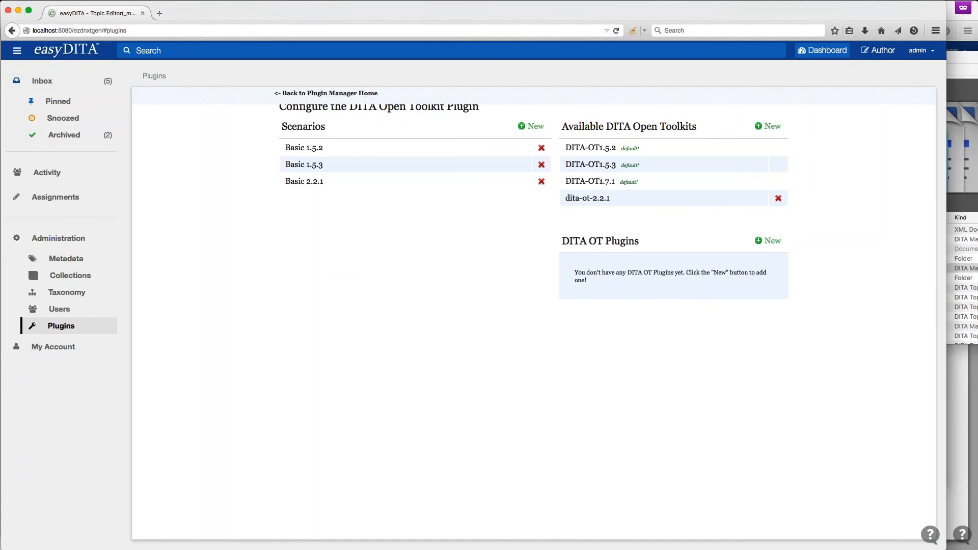